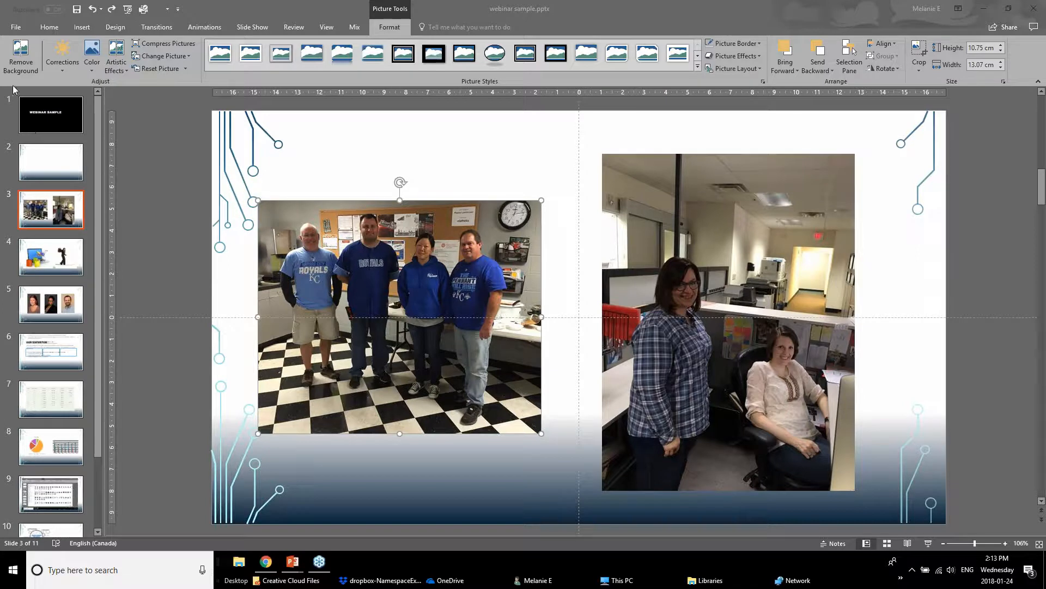
Brighten the group photo on slide 3 with the Brightness +40%, Contrast 0% (Normal) correction
left_click(60, 63)
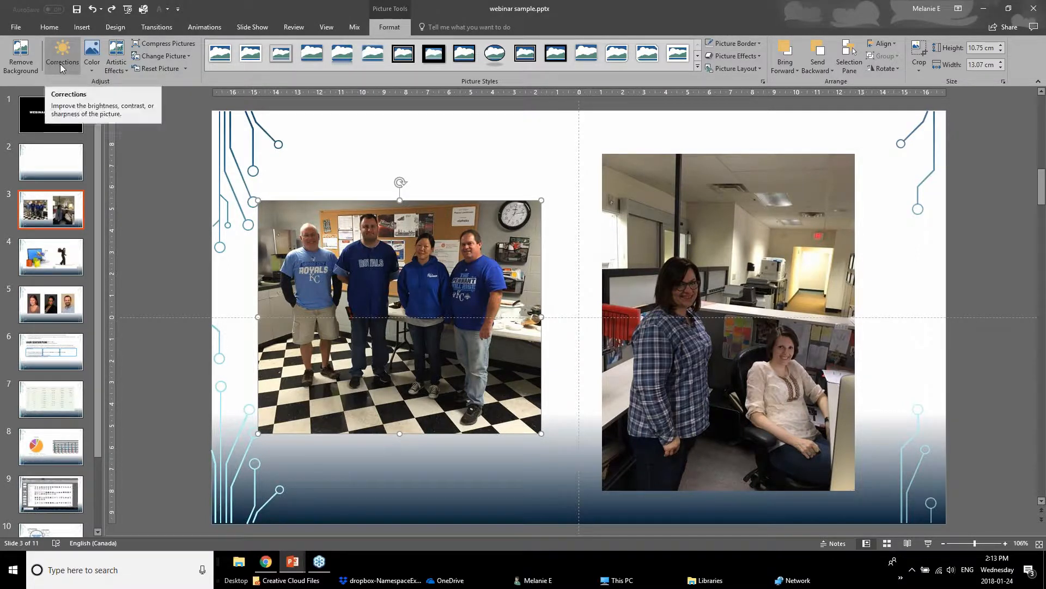
left_click(63, 66)
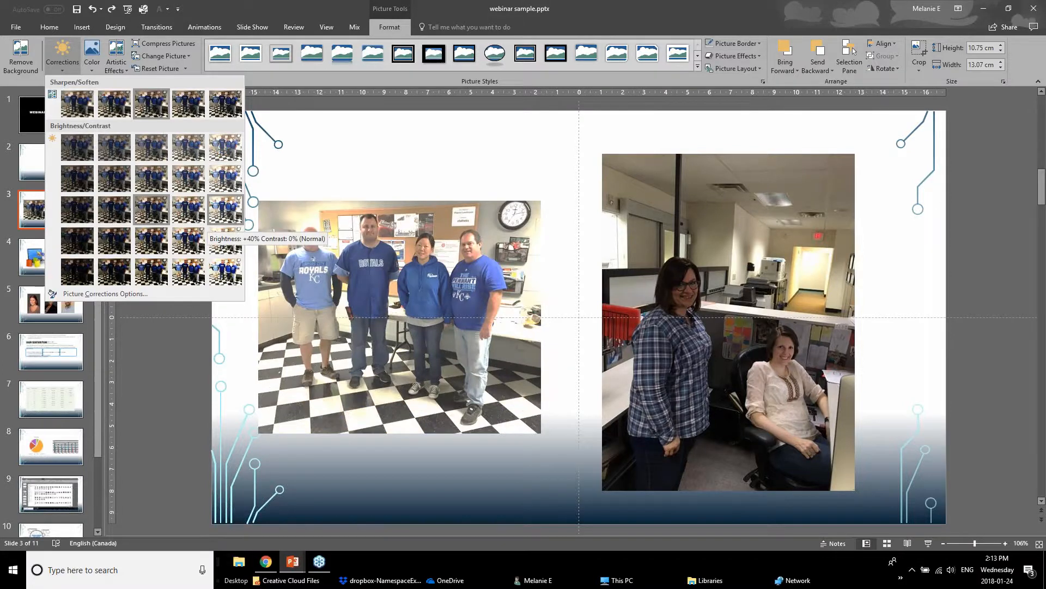
left_click(224, 208)
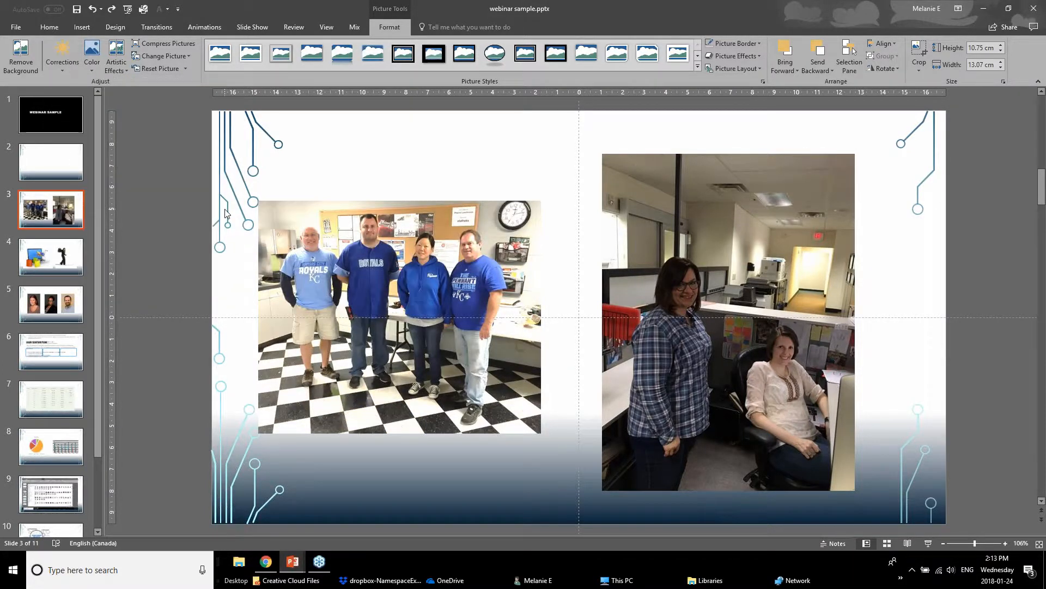
left_click(197, 362)
Reduce the group photo's color saturation to 33%
left_click(405, 333)
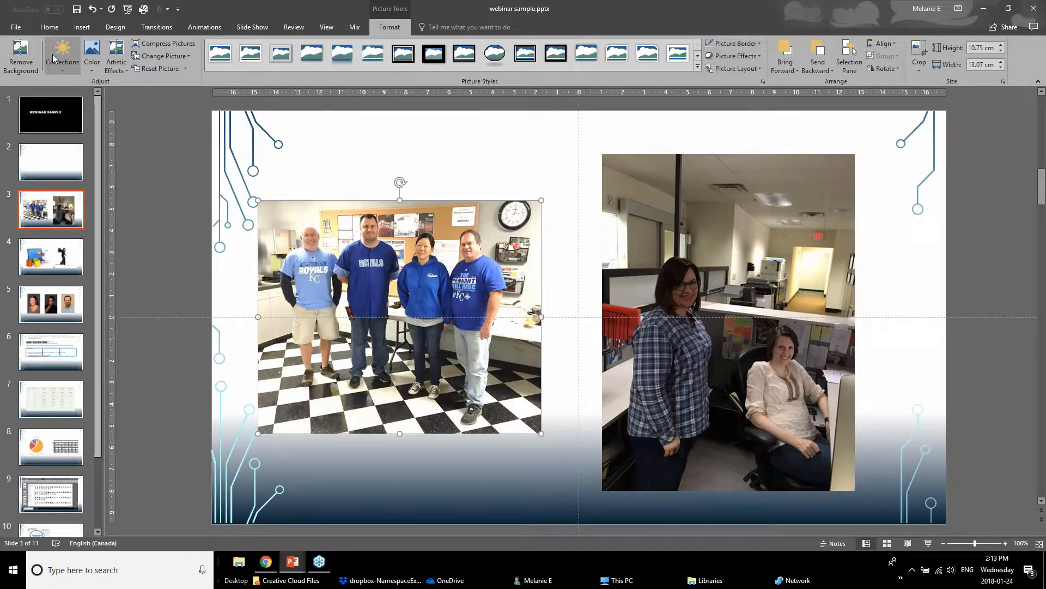
left_click(91, 58)
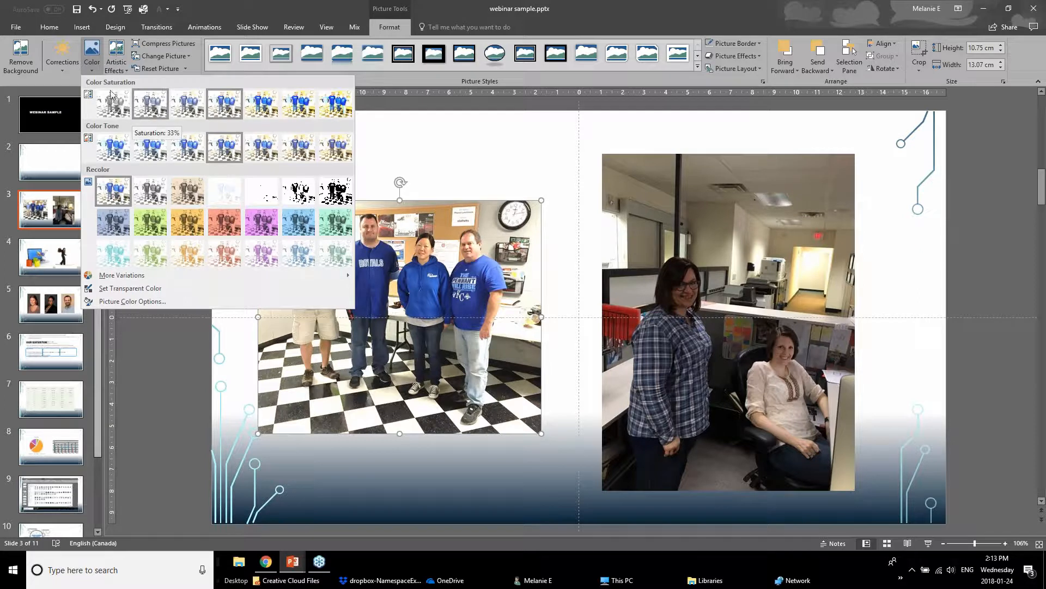
left_click(148, 110)
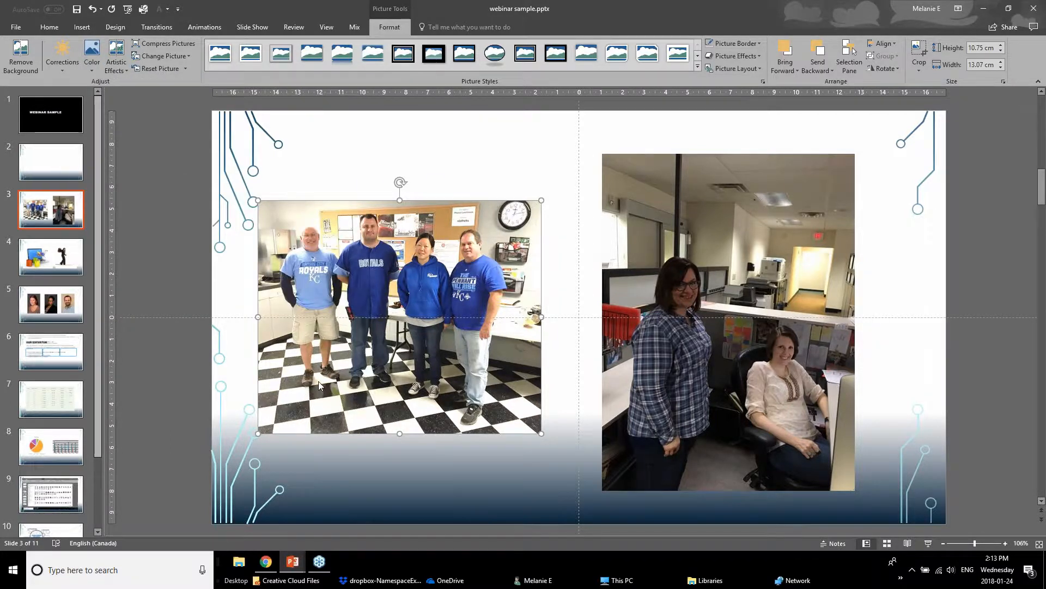
left_click(176, 390)
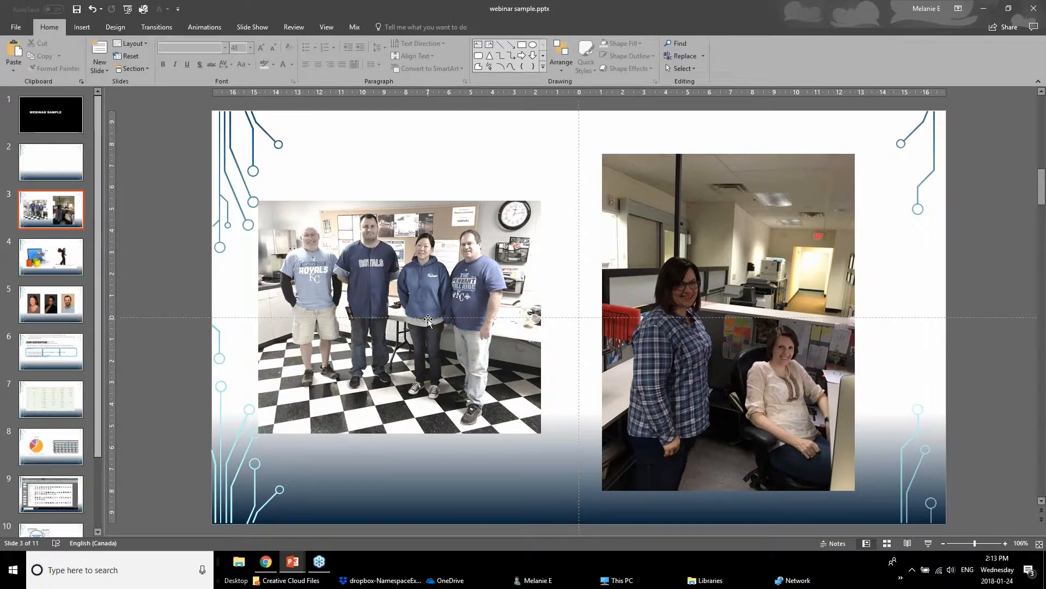
Brighten the office photo of the two women with a brightness correction that leaves contrast normal
left_click(366, 307)
left_click(739, 308)
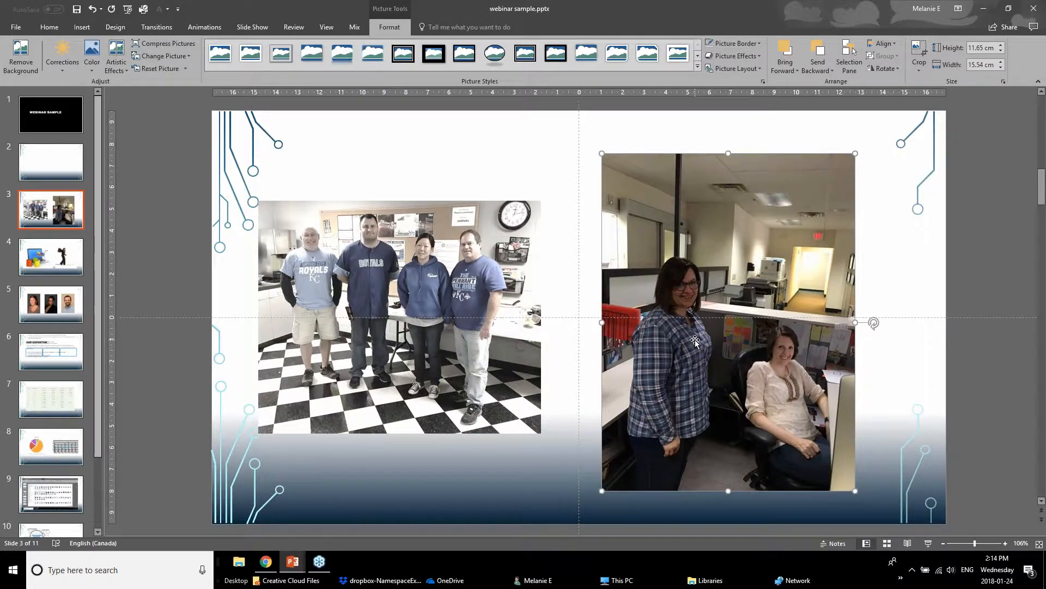
left_click(51, 68)
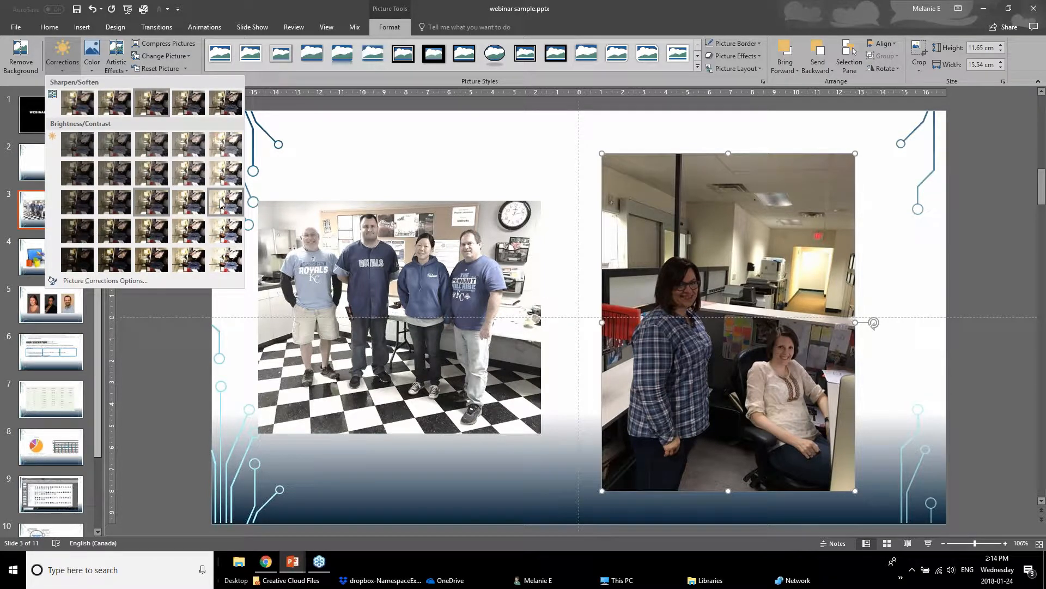
left_click(185, 201)
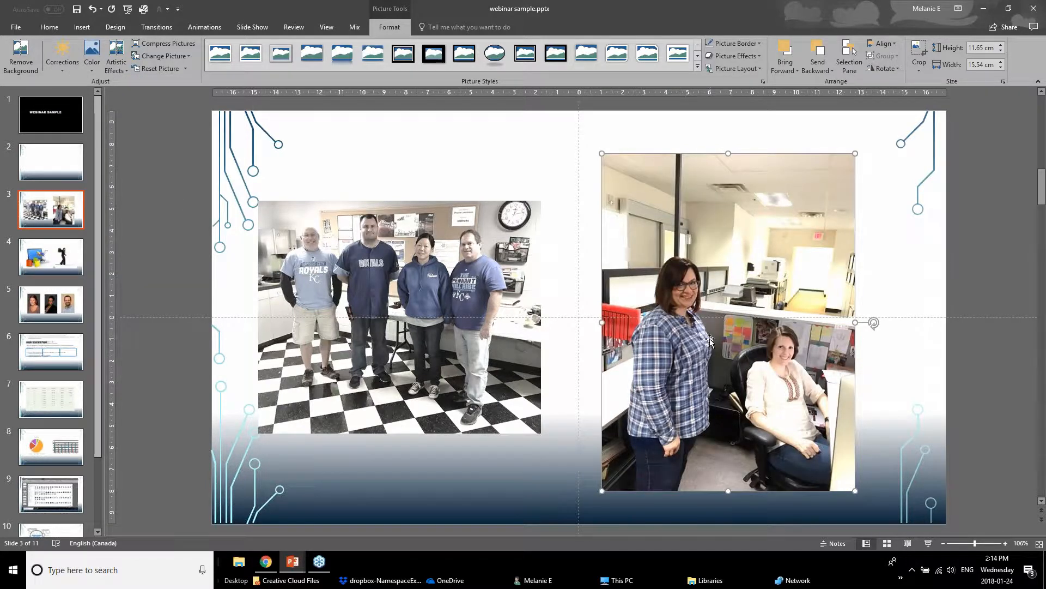
Crop the office photo closely around the two women, removing the ceiling, floor and side edge, to about 9.95 by 7.9 cm
left_click(921, 53)
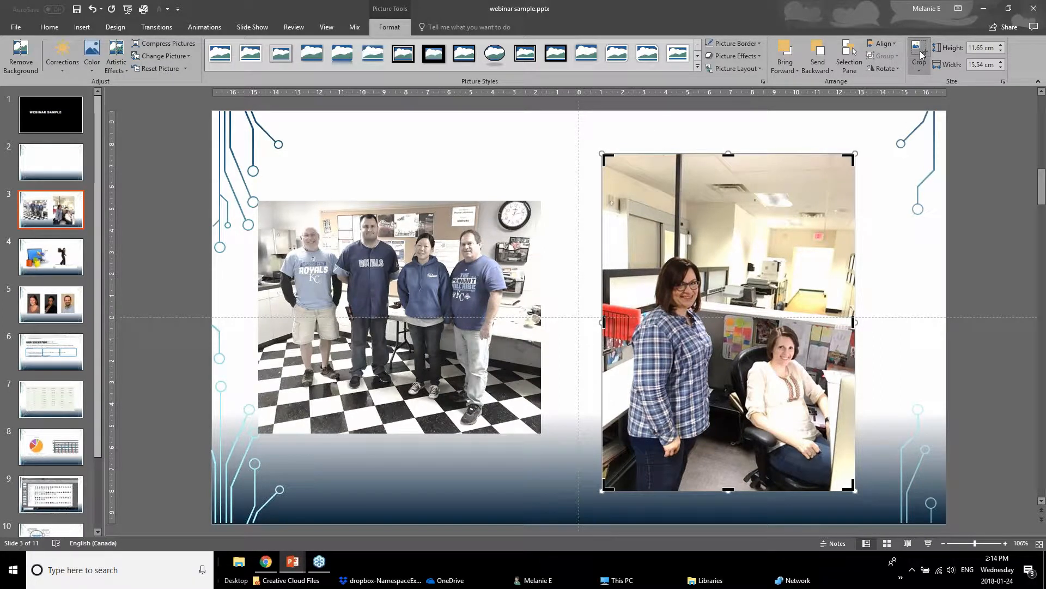
left_click_drag(729, 155, 737, 252)
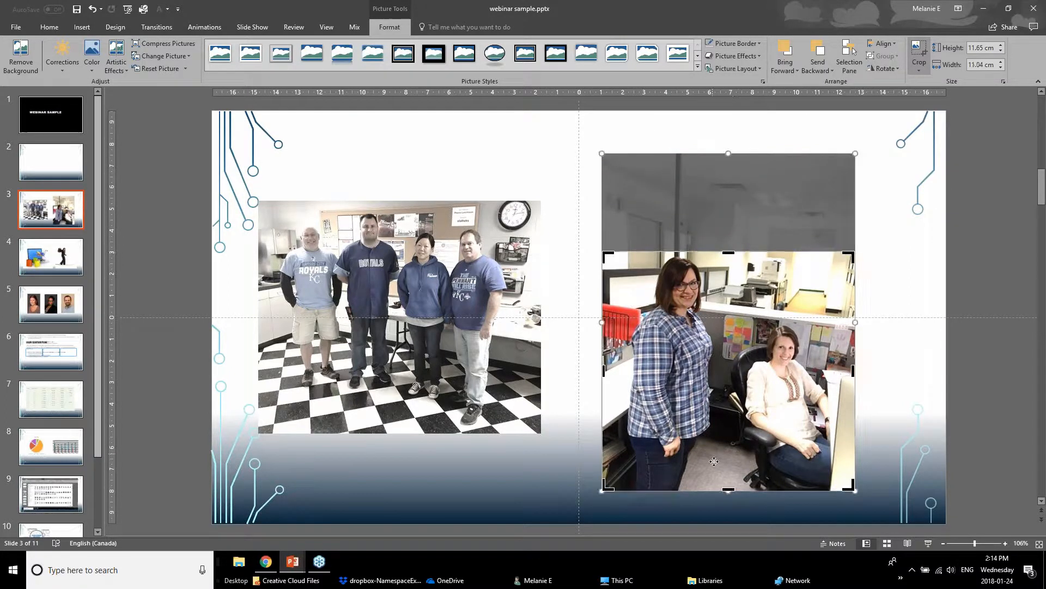
left_click_drag(728, 490, 731, 423)
left_click_drag(602, 334, 639, 334)
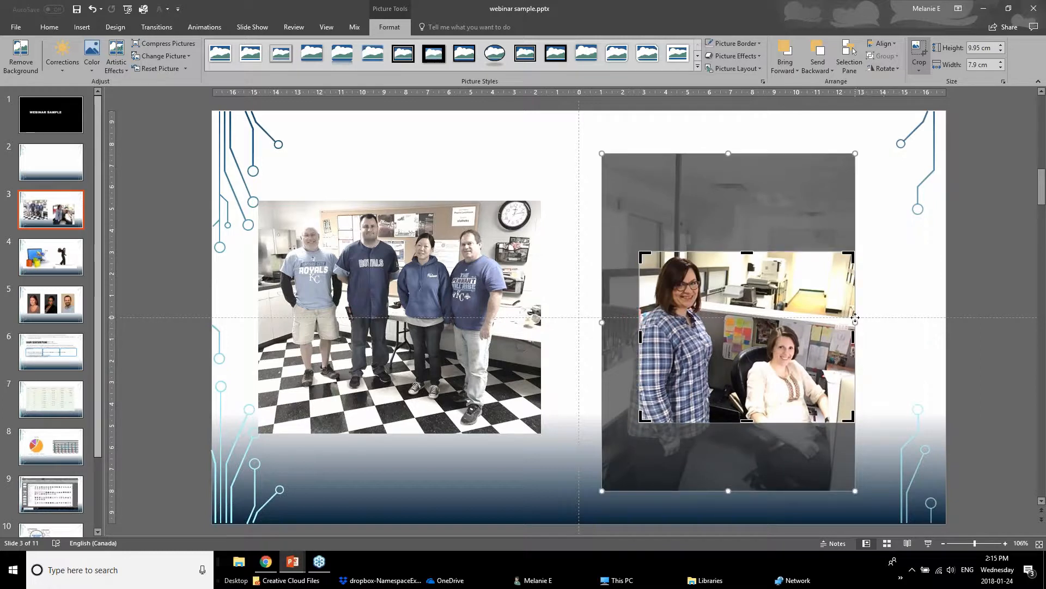
left_click_drag(855, 322, 787, 231)
left_click(968, 373)
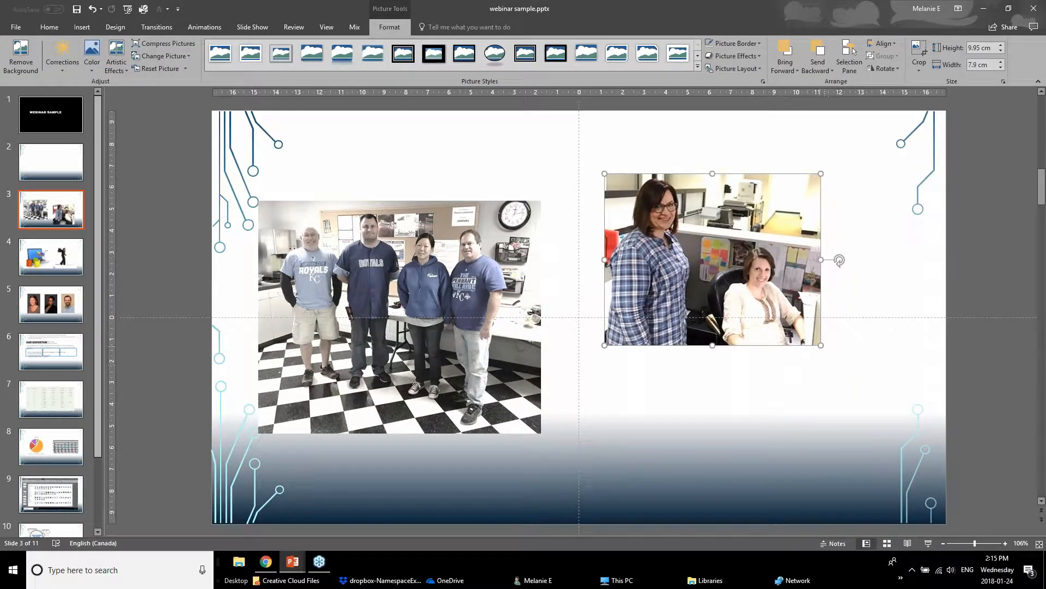
Enlarge the cropped office photo to about 11.37 by 9.03 cm and reposition it beside the group photo
left_click_drag(821, 345, 851, 369)
left_click_drag(799, 299, 818, 337)
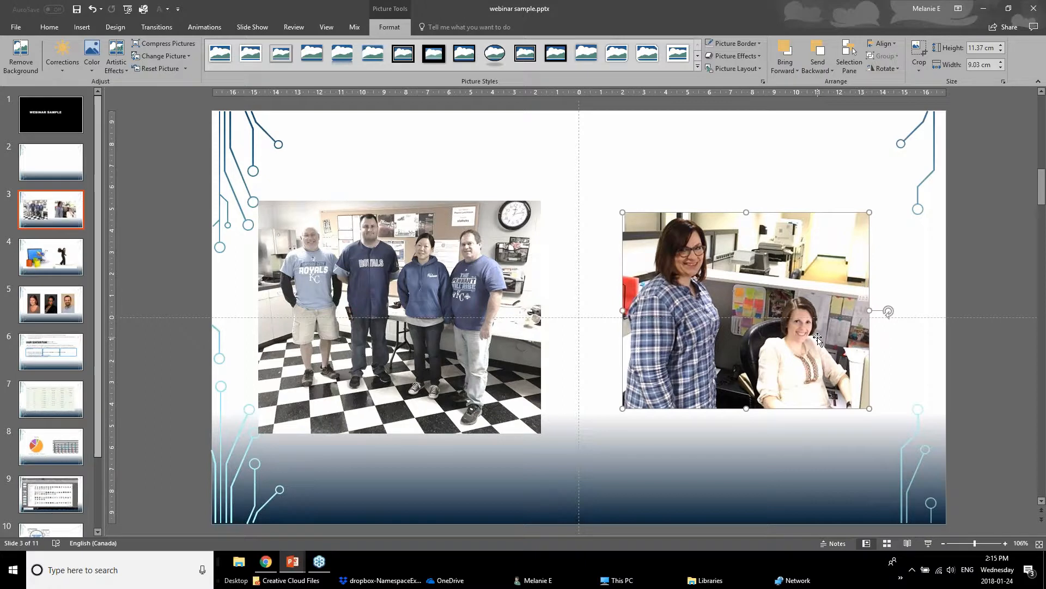
Crop the floor and legs out of the group photo, leaving about 5.38 cm of height, and move it slightly down
left_click(396, 272)
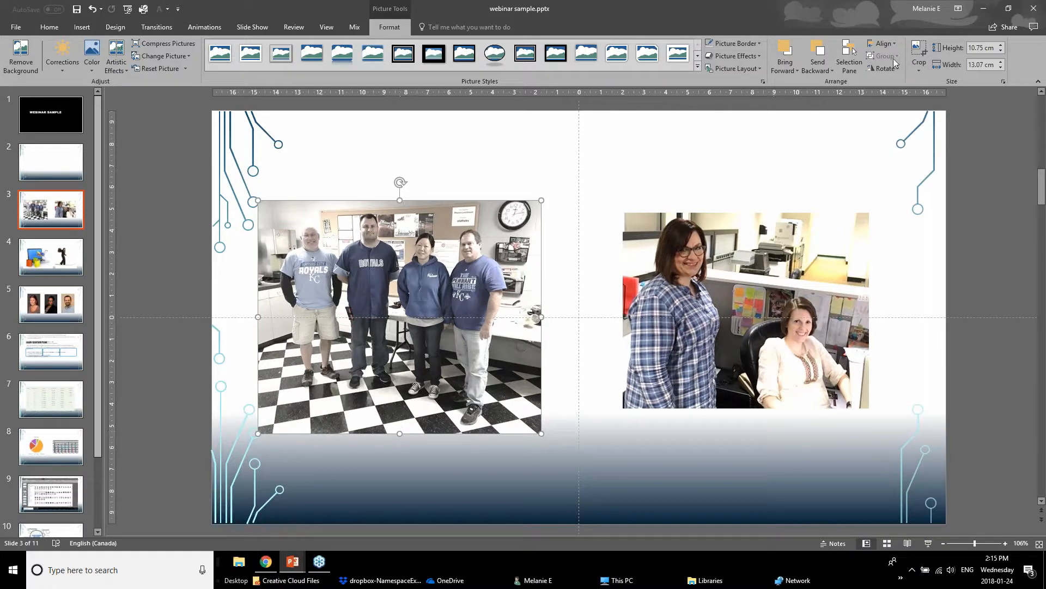
left_click(919, 51)
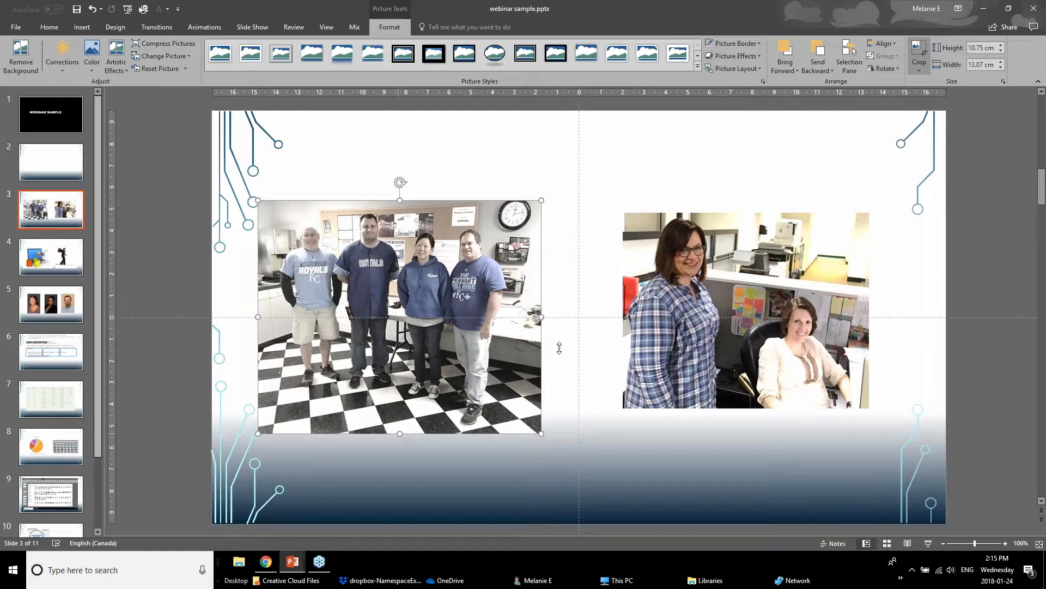
left_click_drag(400, 427, 413, 314)
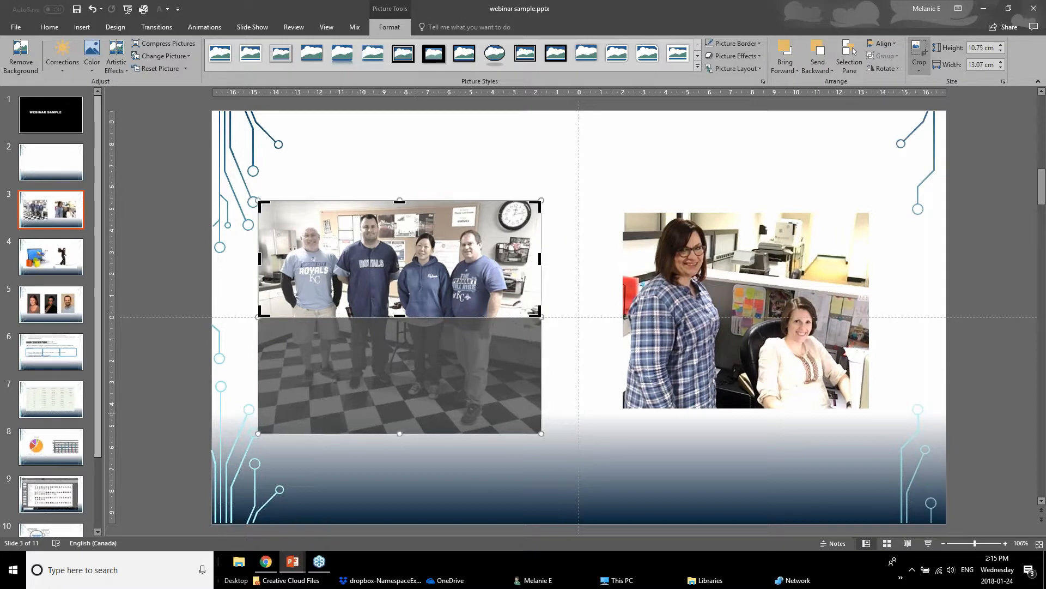
left_click(158, 412)
left_click_drag(387, 290, 393, 325)
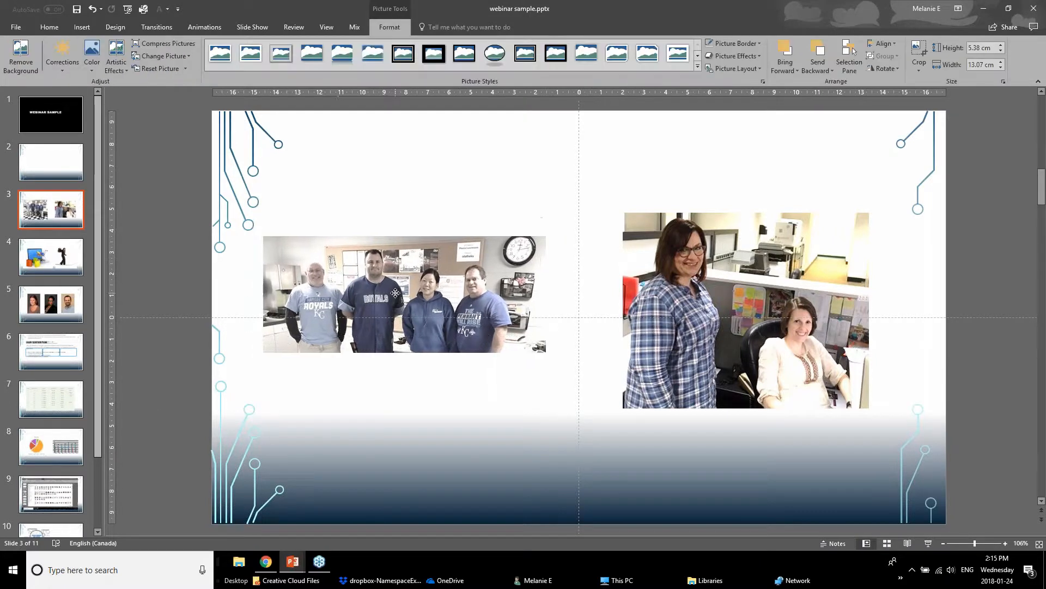
left_click(415, 315)
Reduce the office photo's color saturation to 33% to match the group photo
left_click(744, 290)
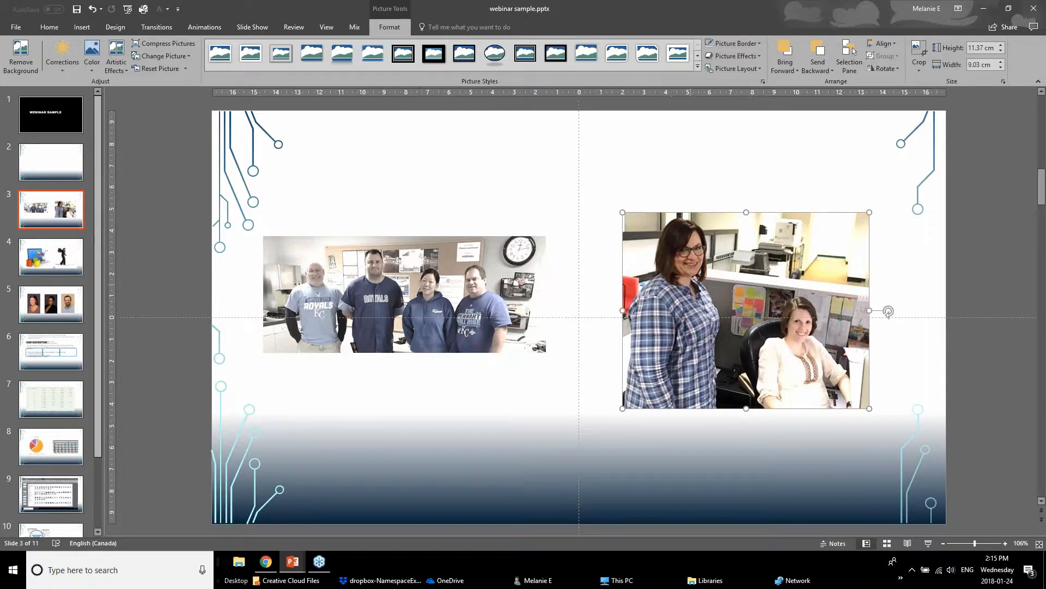
left_click(92, 55)
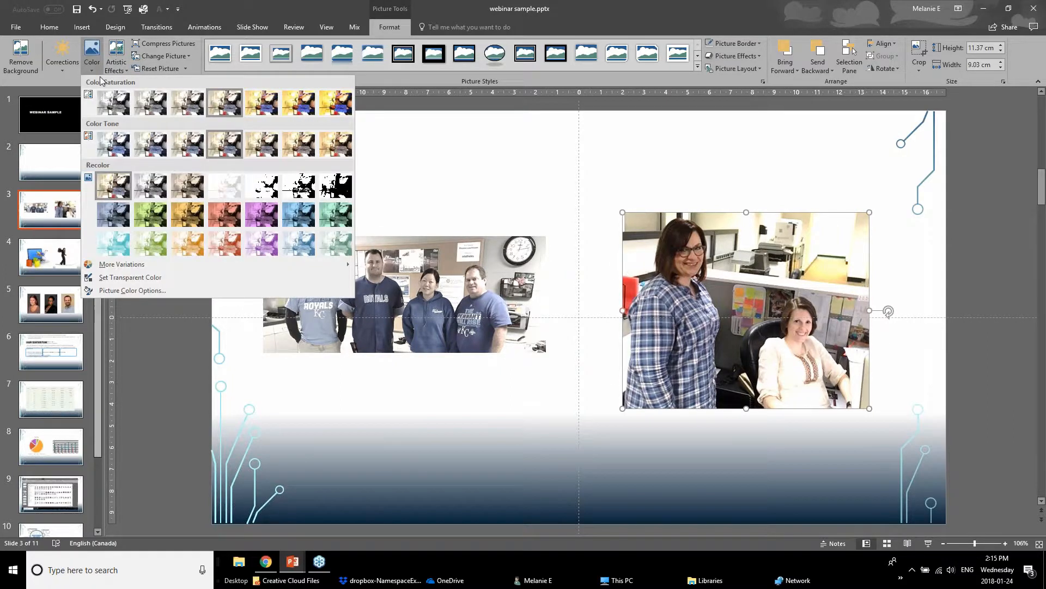
left_click(141, 107)
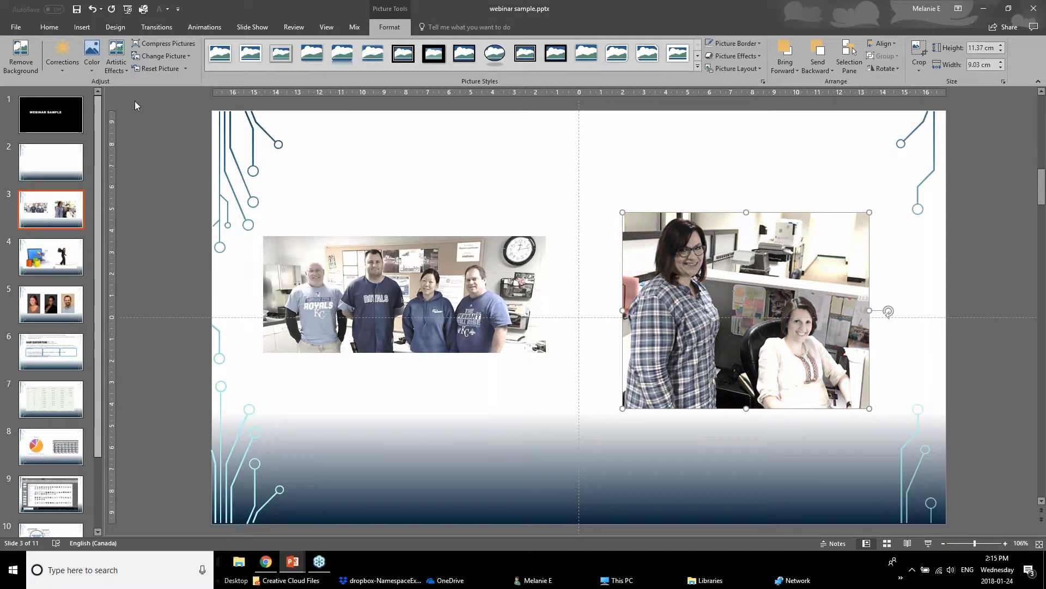
left_click(518, 386)
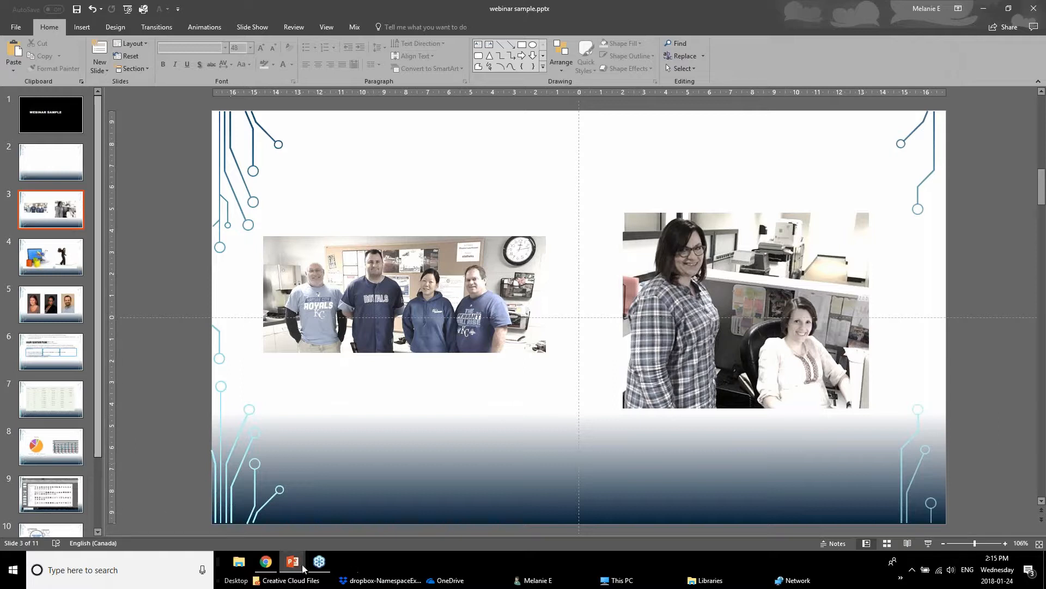
Switch to the Powerpoint Webinar January 2018 presentation and view the "Removing Background" slide
mouse_move(298, 567)
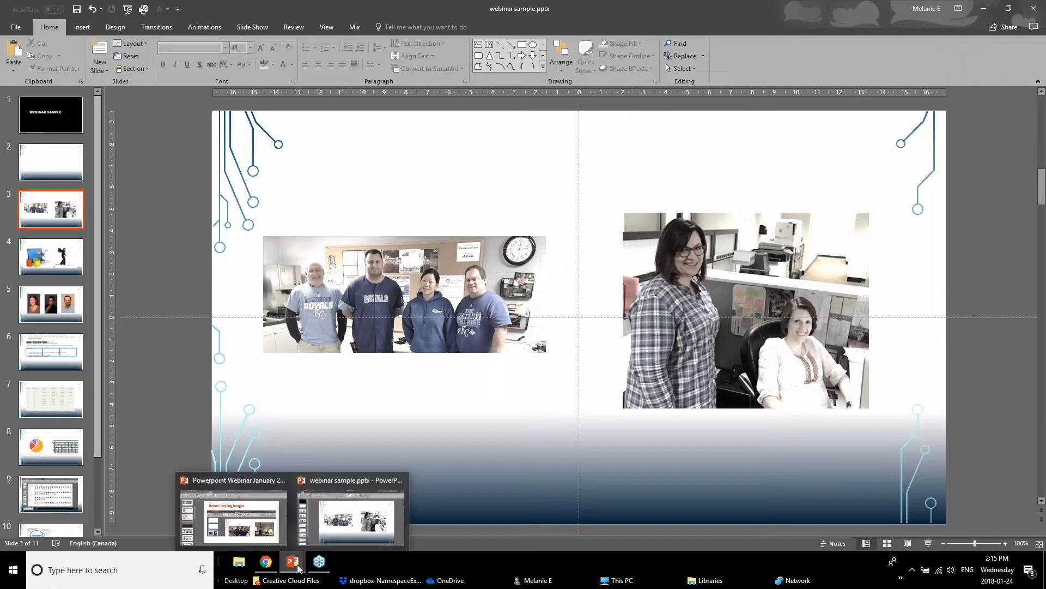
left_click(273, 533)
left_click(34, 488)
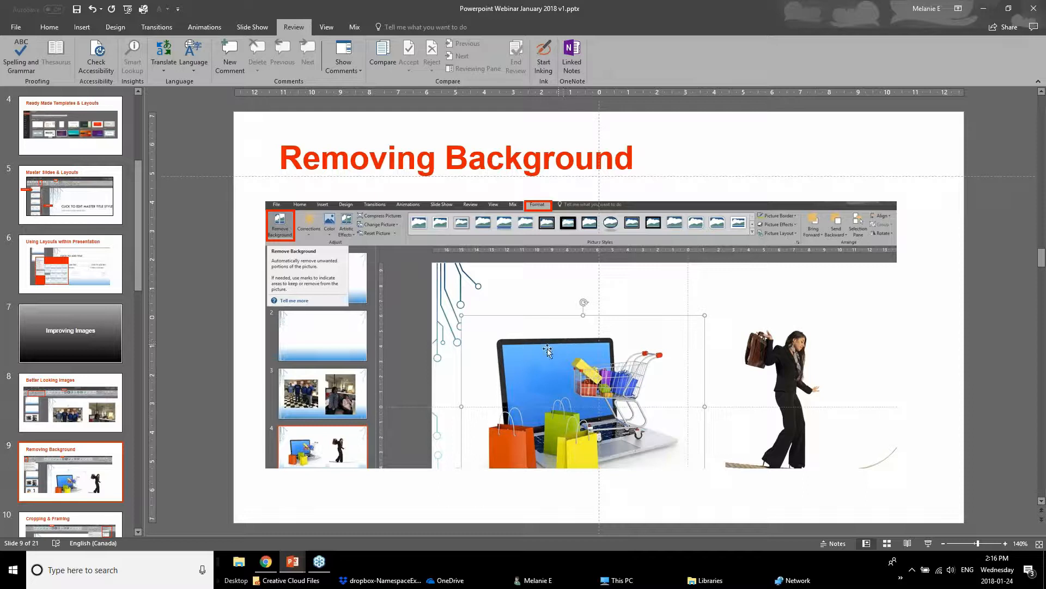
Return to webinar sample.pptx, open slide 4 and reposition the laptop and shopping bags picture
left_click(287, 563)
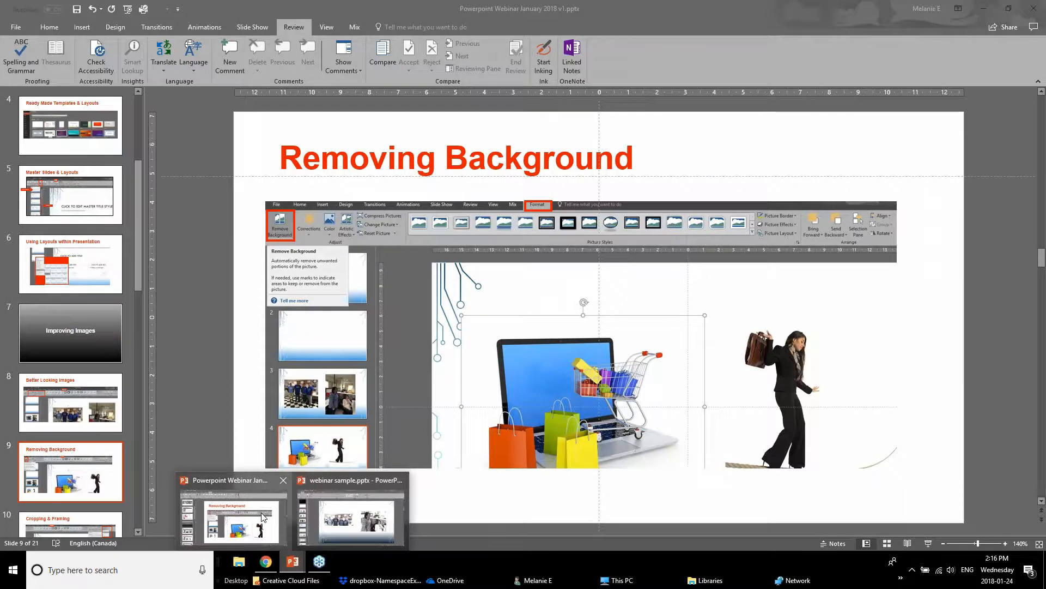
left_click(328, 506)
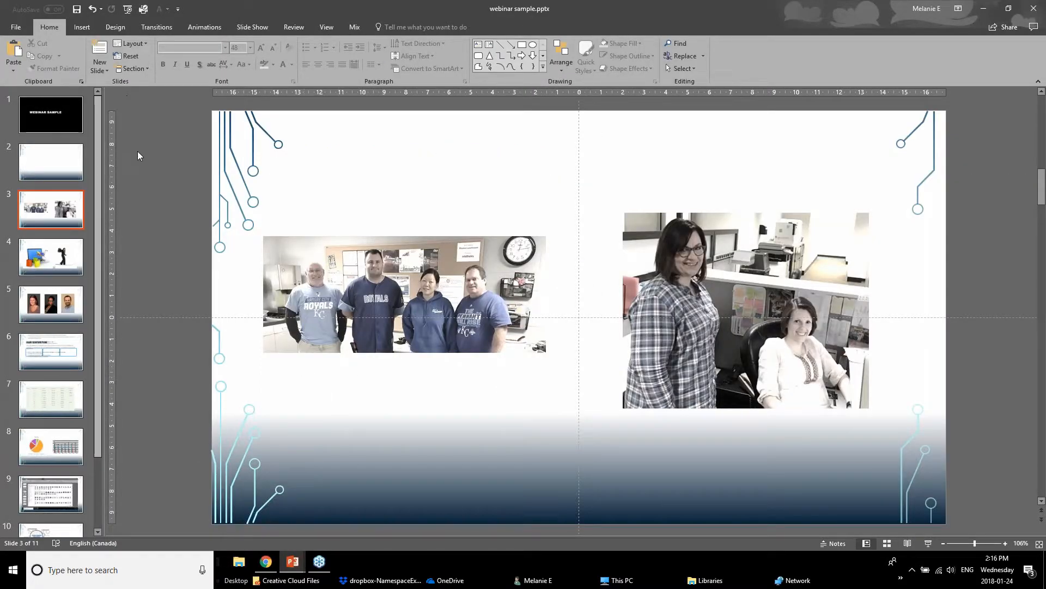
left_click(117, 139)
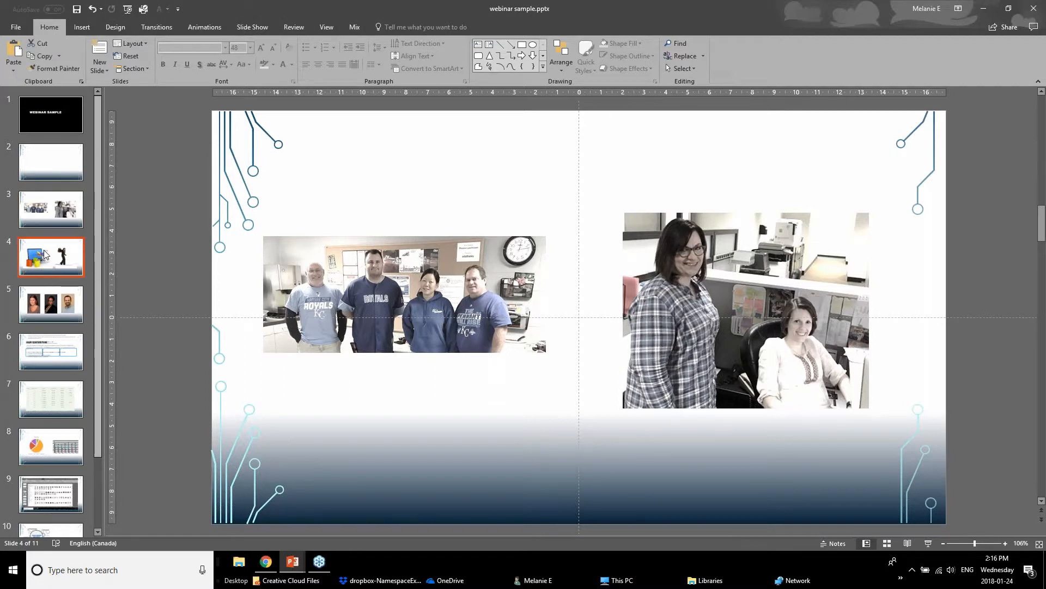
left_click_drag(458, 292, 425, 318)
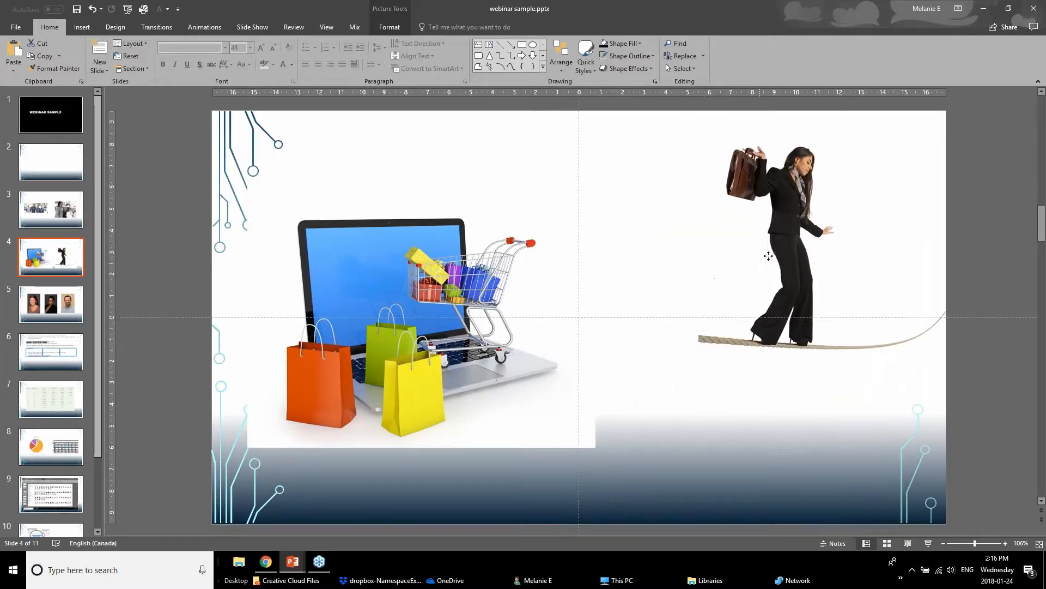
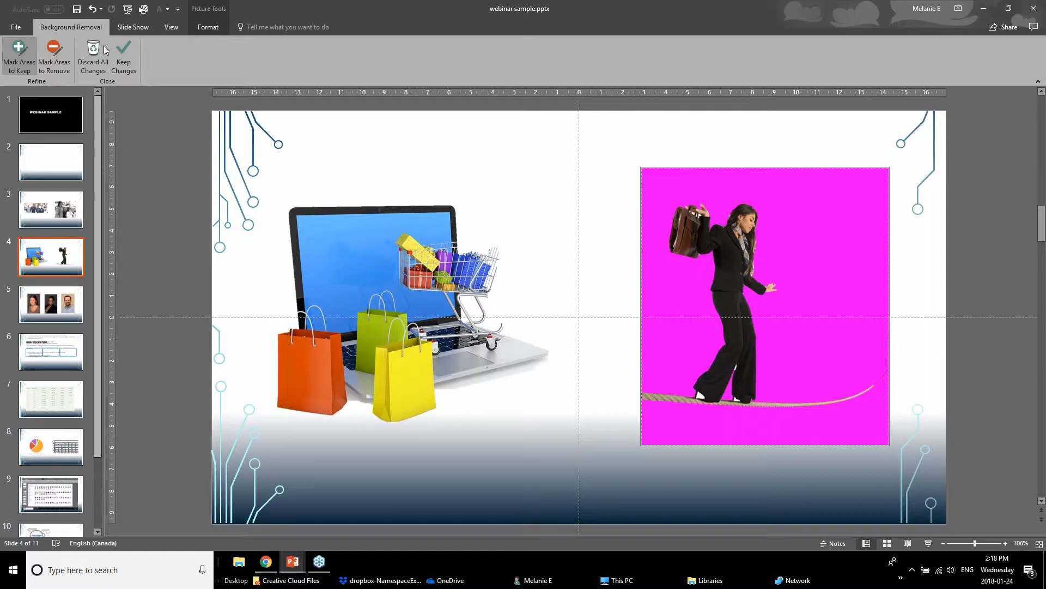
Keep the background removal on the tightrope woman's picture, move it slightly up and toward the laptop, and bring it forward
left_click(118, 55)
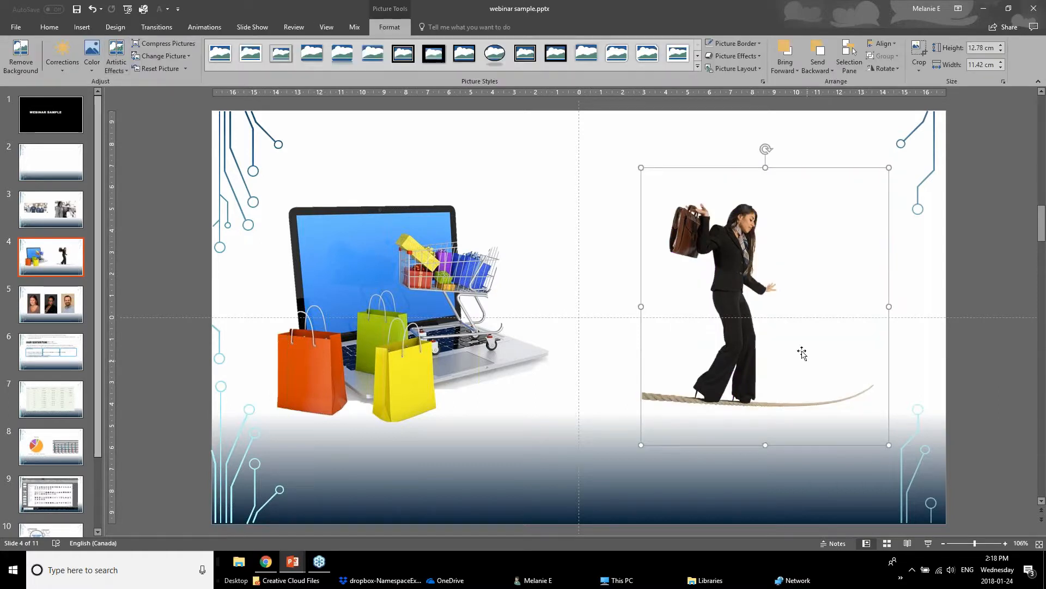
left_click_drag(747, 317, 725, 293)
left_click(779, 72)
left_click(791, 87)
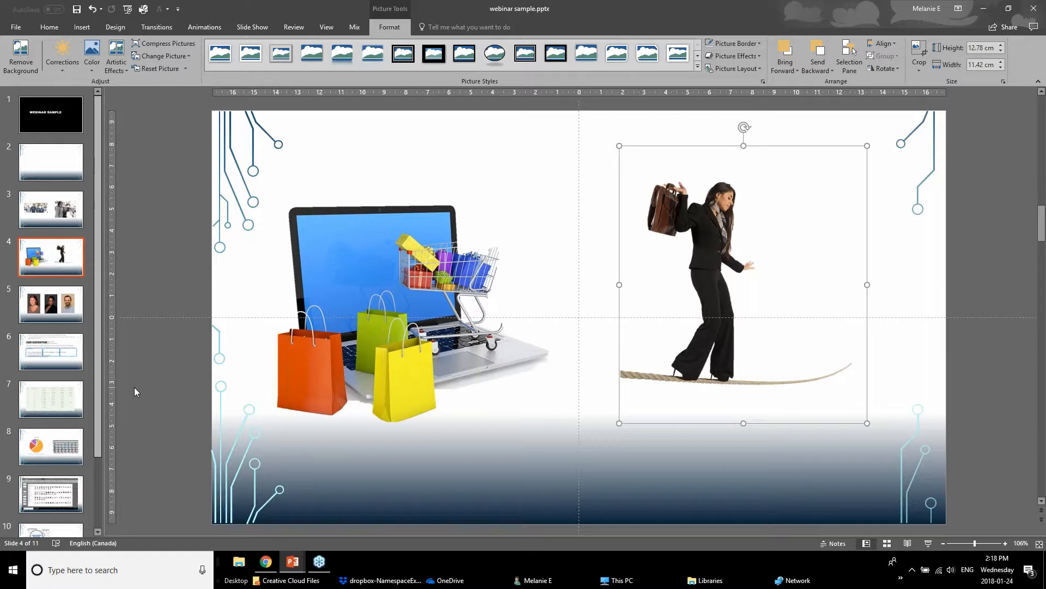
Open slide 5 and crop the portrait of the woman in the brown top to an oval shape
left_click(39, 307)
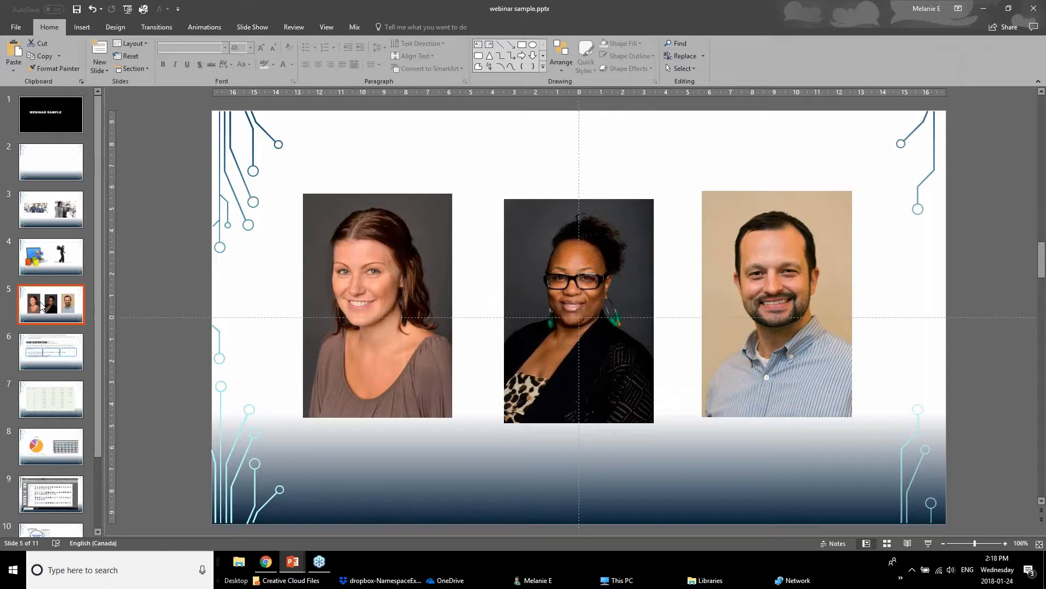
left_click(338, 322)
left_click(562, 331)
left_click(760, 318)
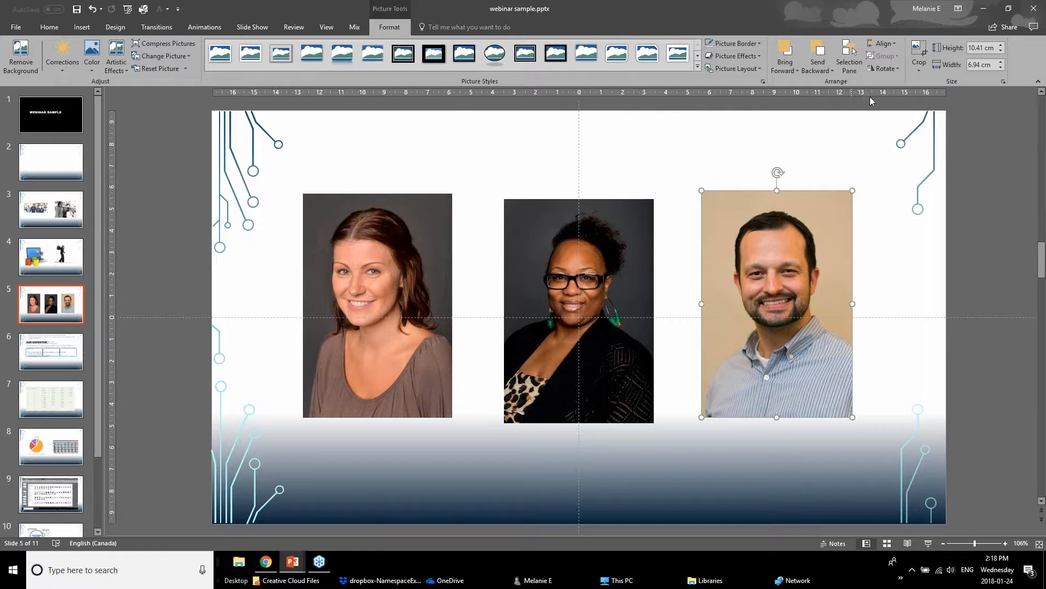
left_click(411, 330)
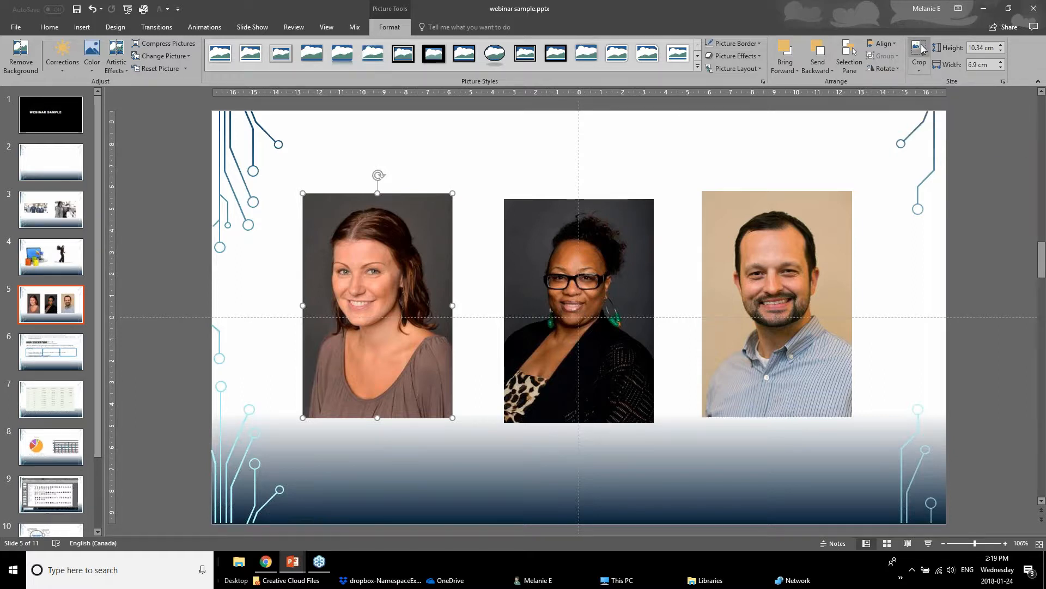
left_click(921, 74)
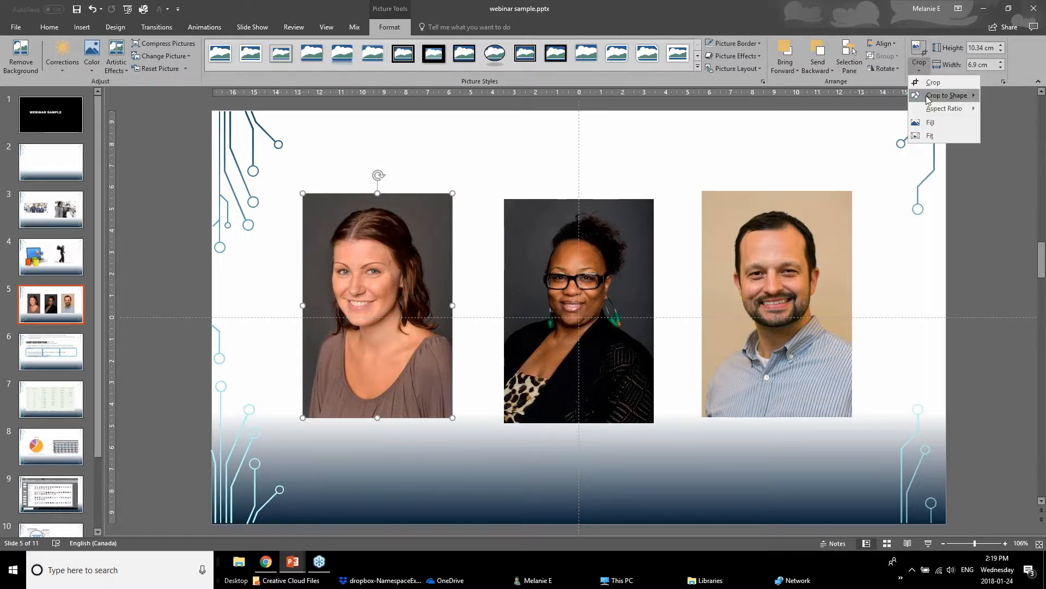
mouse_move(927, 97)
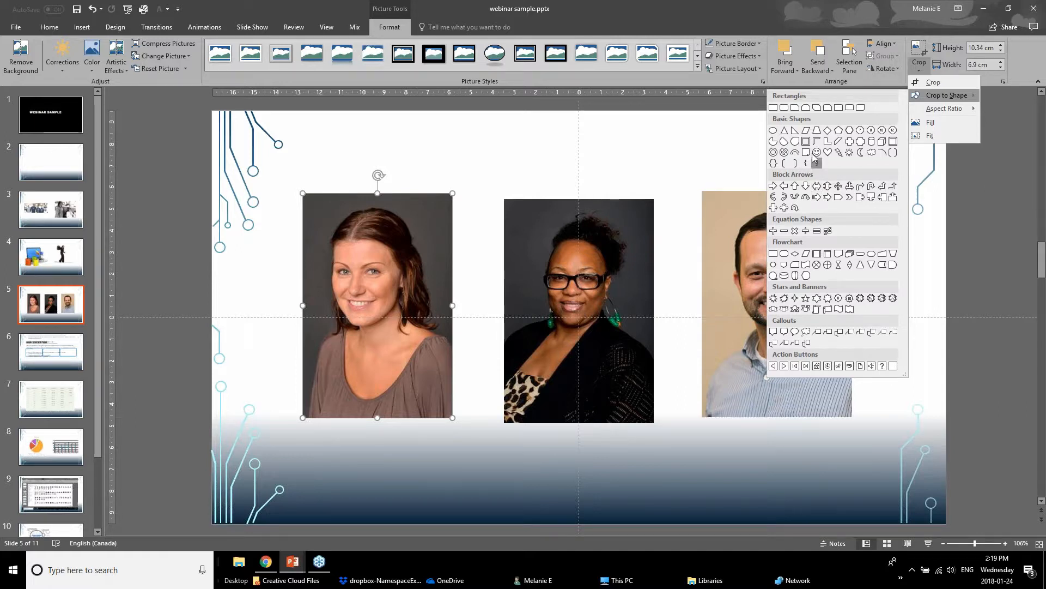
left_click(775, 131)
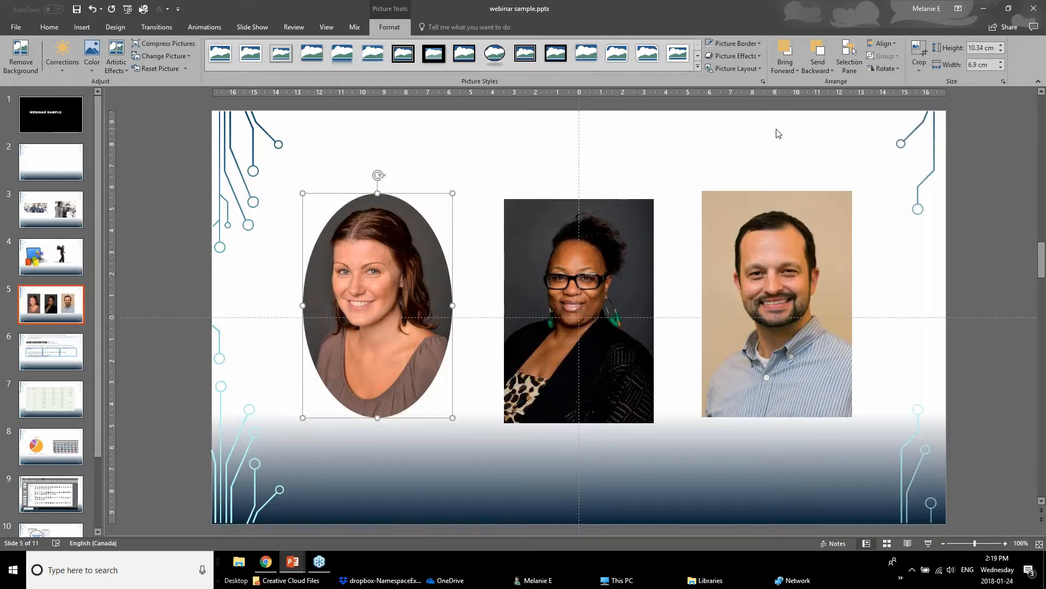
Tighten the oval crop around the woman's head to about 6.11 by 5.48 cm and move the portrait slightly down
left_click(920, 51)
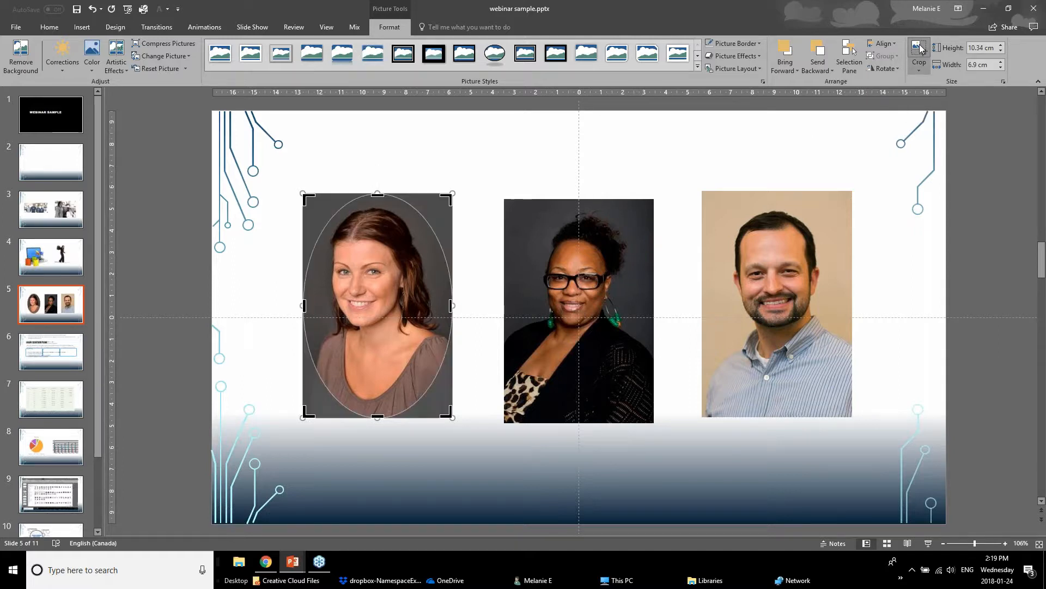
left_click_drag(376, 419, 377, 353)
left_click_drag(380, 195, 380, 210)
left_click_drag(305, 280, 311, 280)
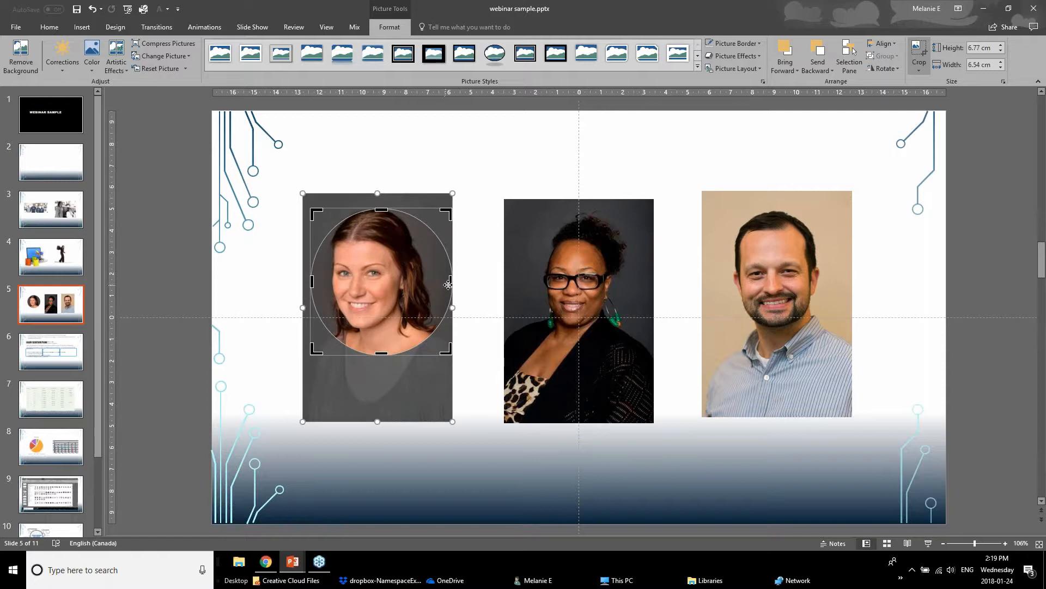
left_click_drag(443, 284, 430, 280)
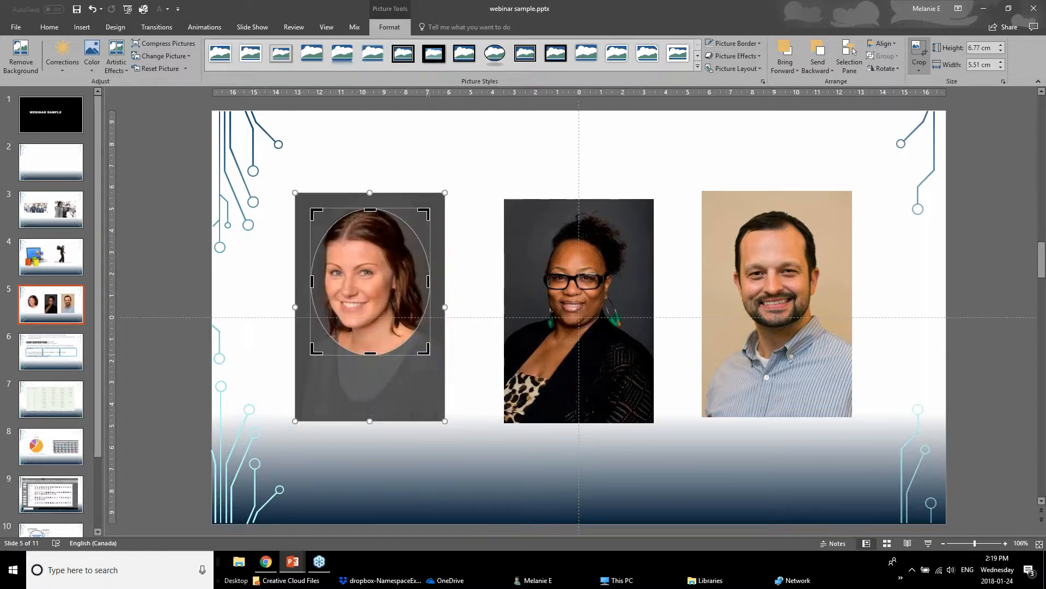
left_click(321, 364)
left_click(388, 299)
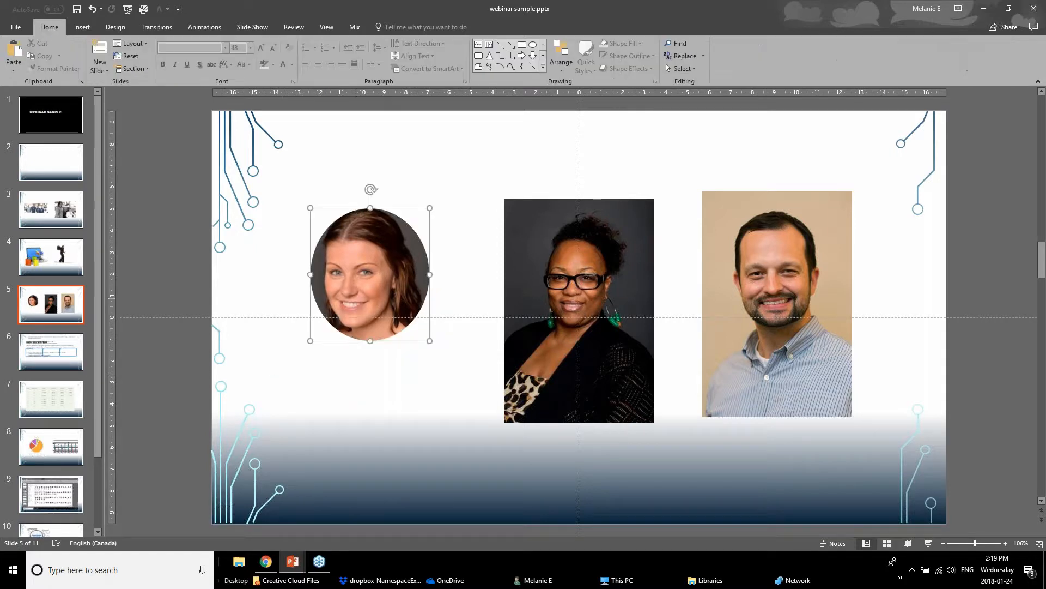
left_click_drag(387, 299, 382, 310)
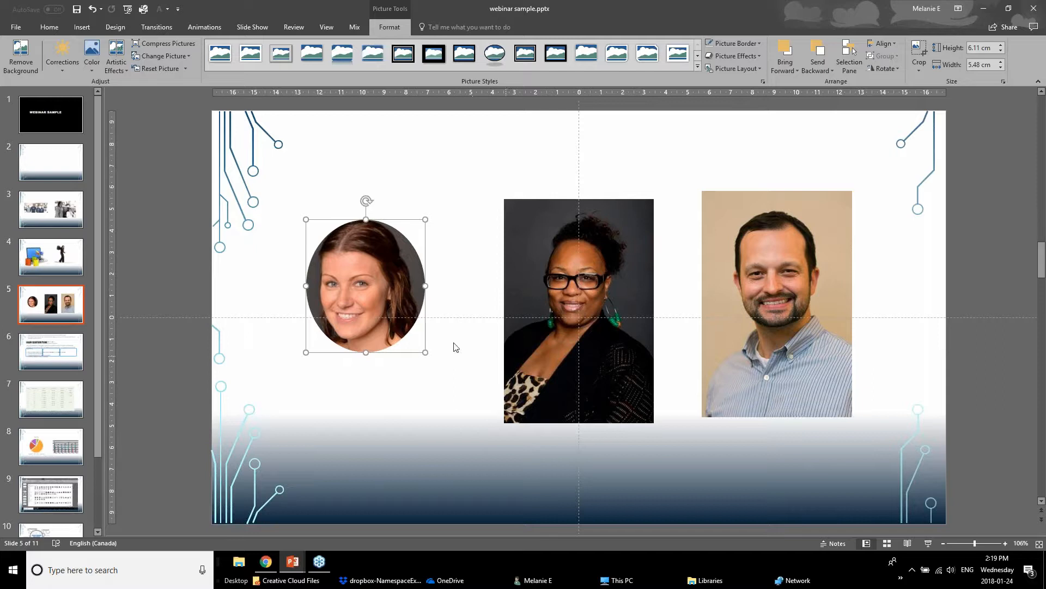
left_click(380, 398)
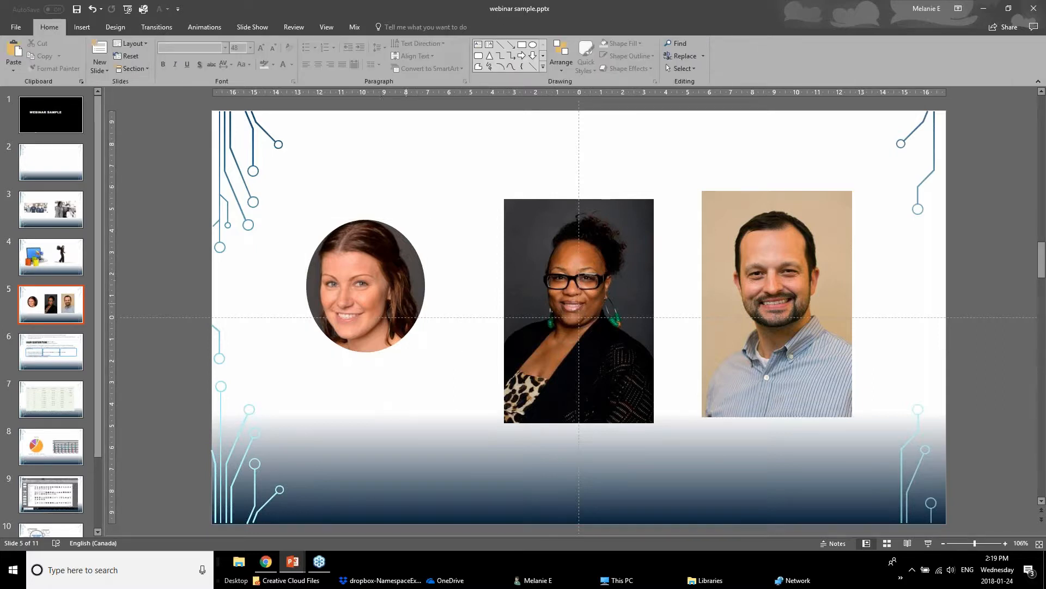
Copy the cropped portrait's oval format onto the portrait of the woman with glasses using Format Painter
left_click(406, 303)
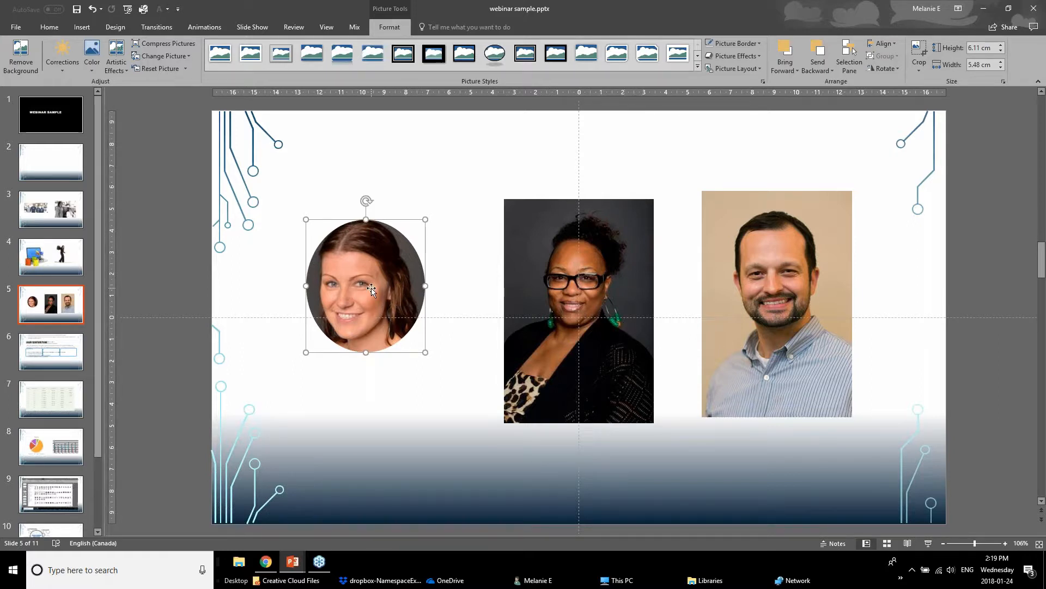
left_click(49, 27)
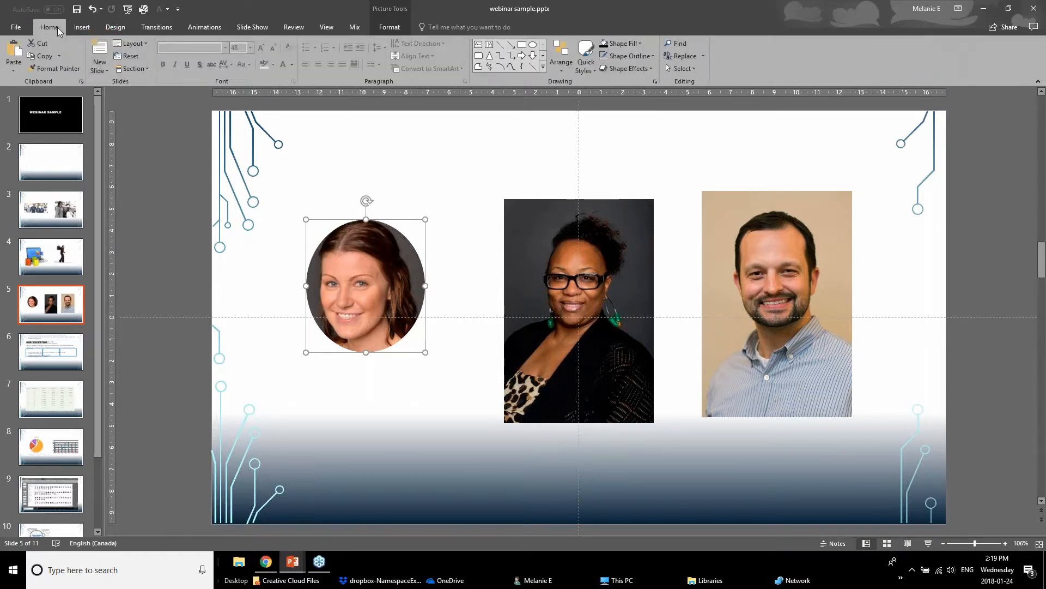
left_click(63, 70)
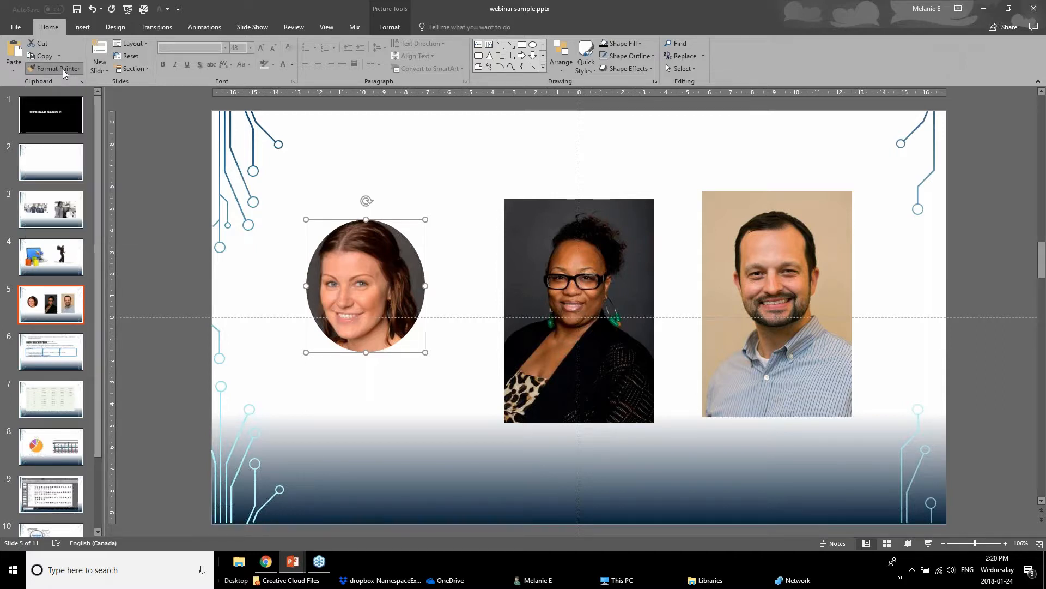
left_click(563, 230)
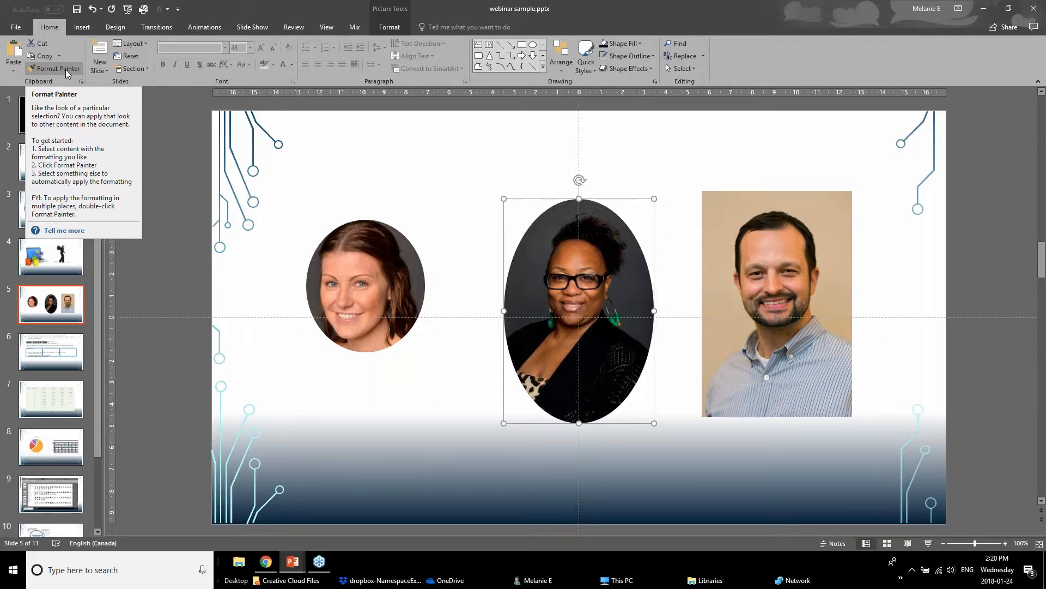
Copy the first portrait's oval format onto the portrait of the bearded man with Format Painter
left_click(374, 290)
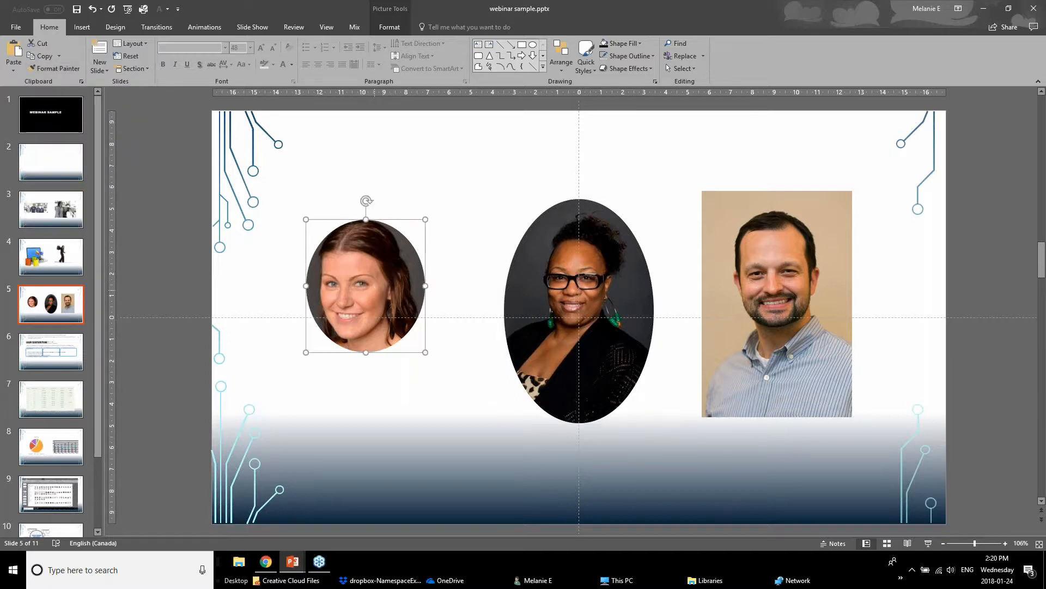
left_click(55, 68)
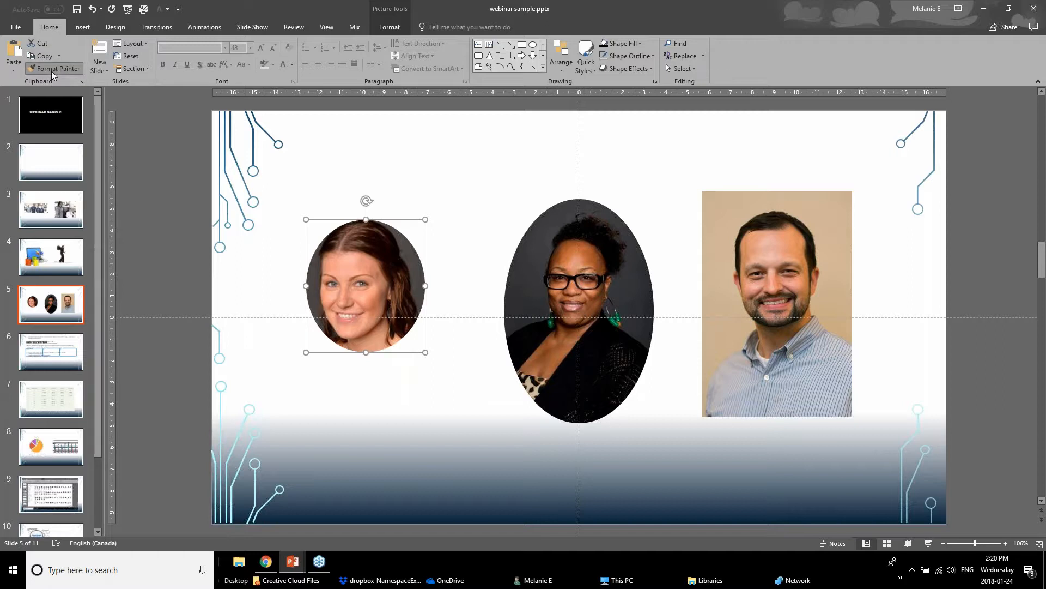
left_click(756, 279)
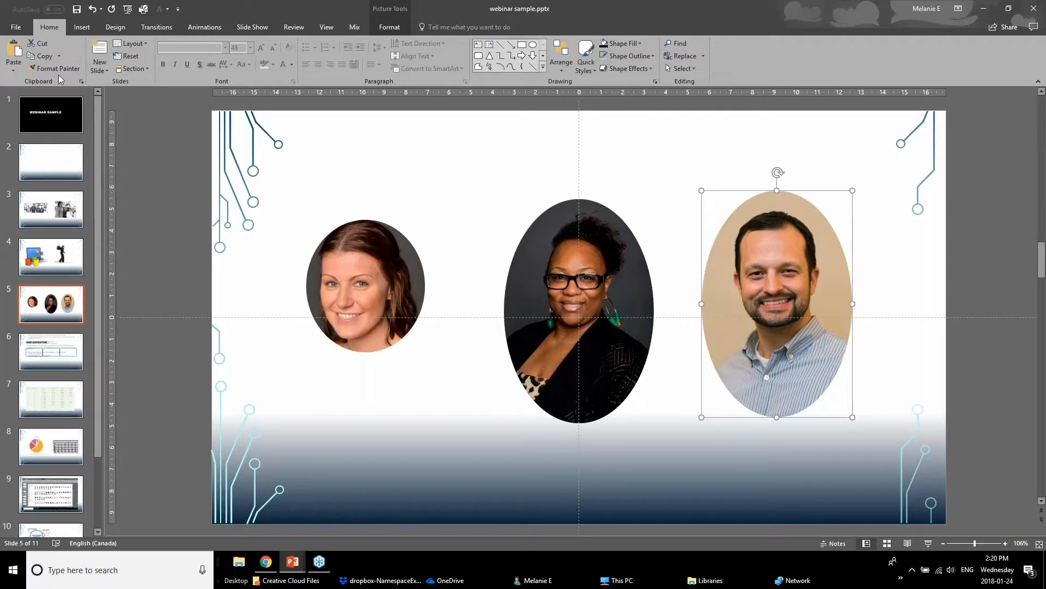
left_click(544, 343)
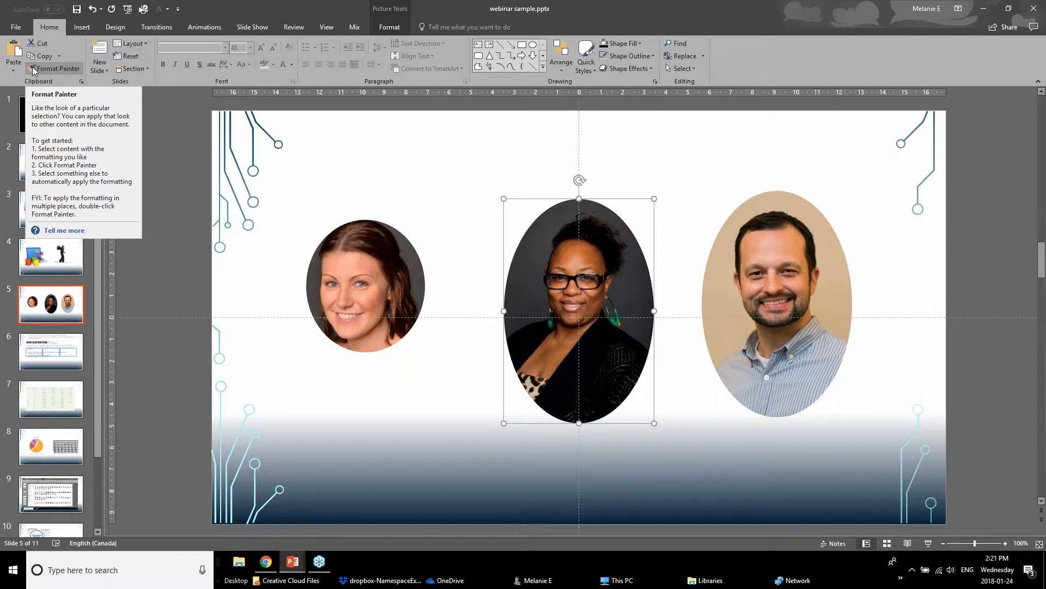
left_click(324, 446)
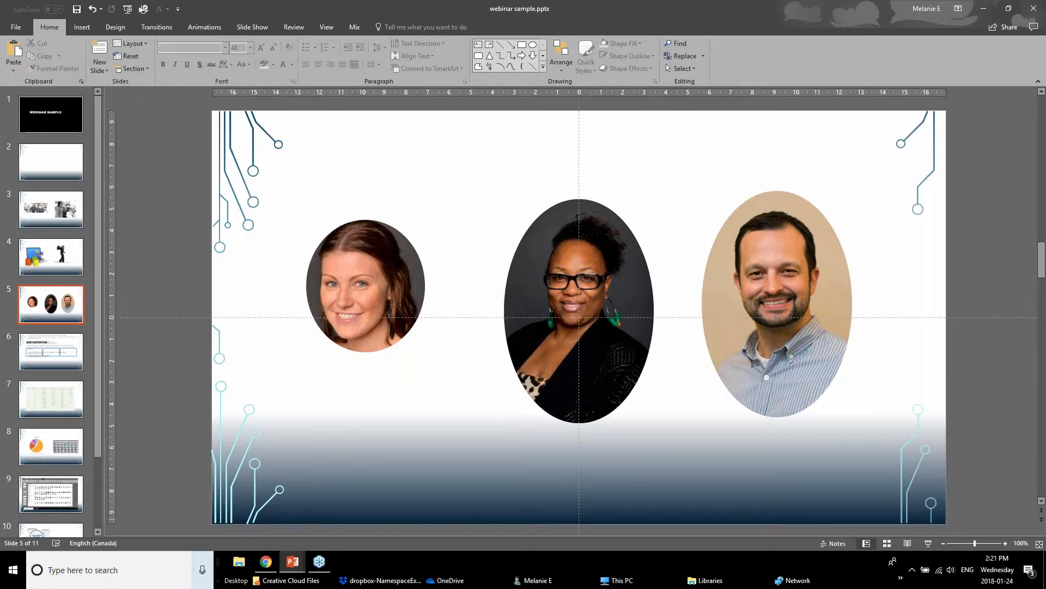
Switch to the Powerpoint Webinar January 2018 v1 presentation and view the "Cropping & Framing" slide
left_click(293, 561)
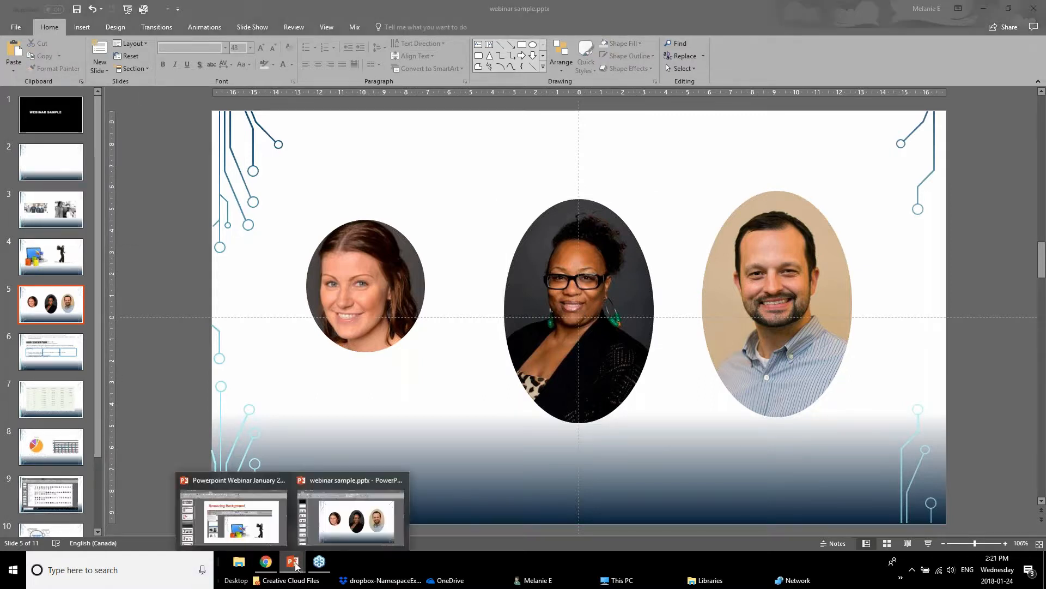
left_click(266, 522)
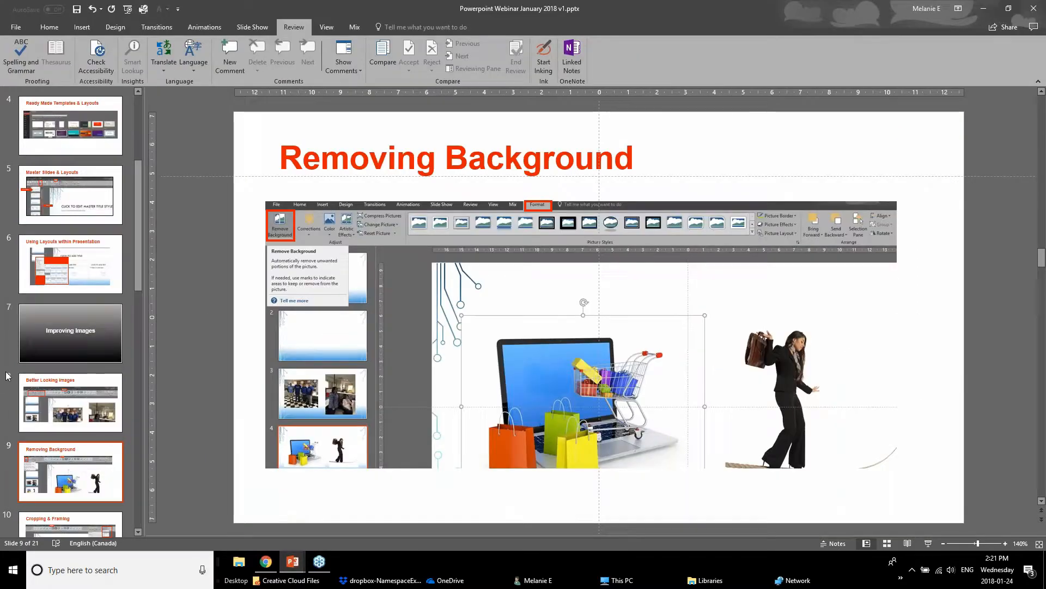
left_click(97, 417)
scroll(93, 402, "down", 2)
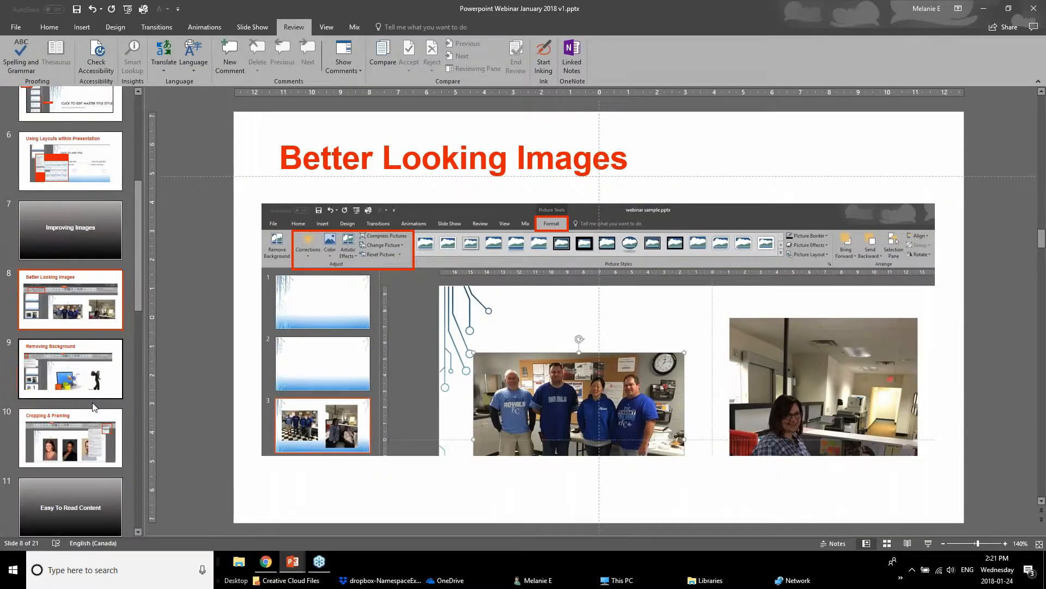
left_click(93, 404)
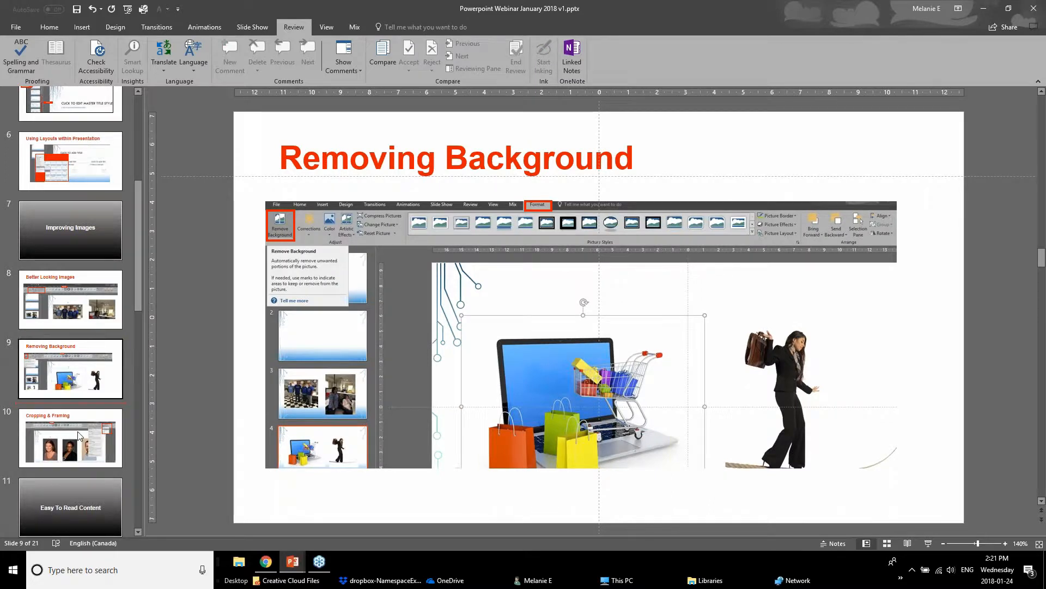
scroll(79, 436, "down", 2)
left_click(70, 395)
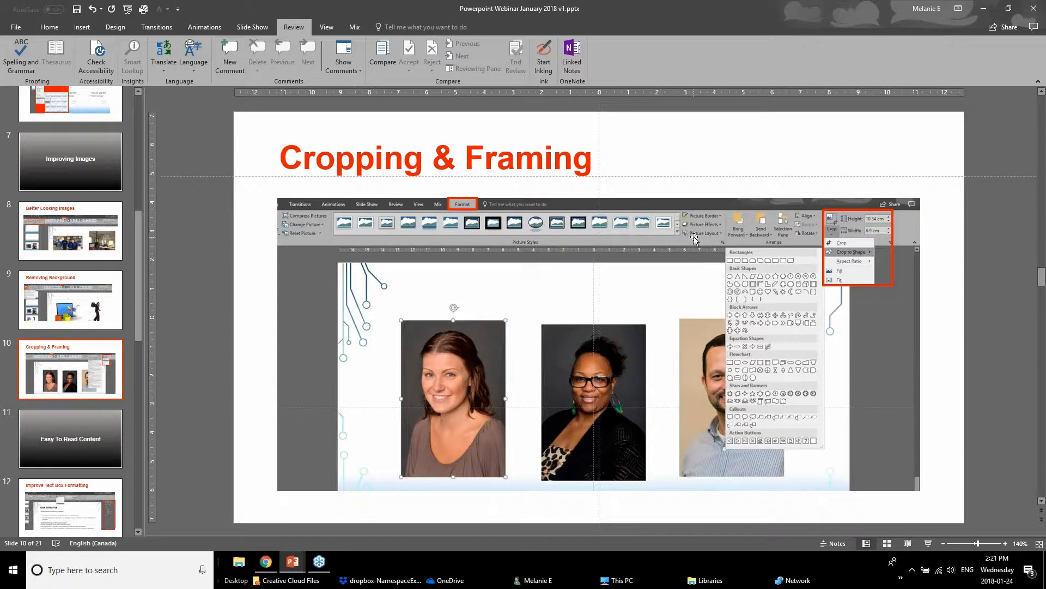
Return to webinar sample.pptx, apply the tilted white-frame picture style to the first woman's portrait and move it slightly up
left_click(293, 561)
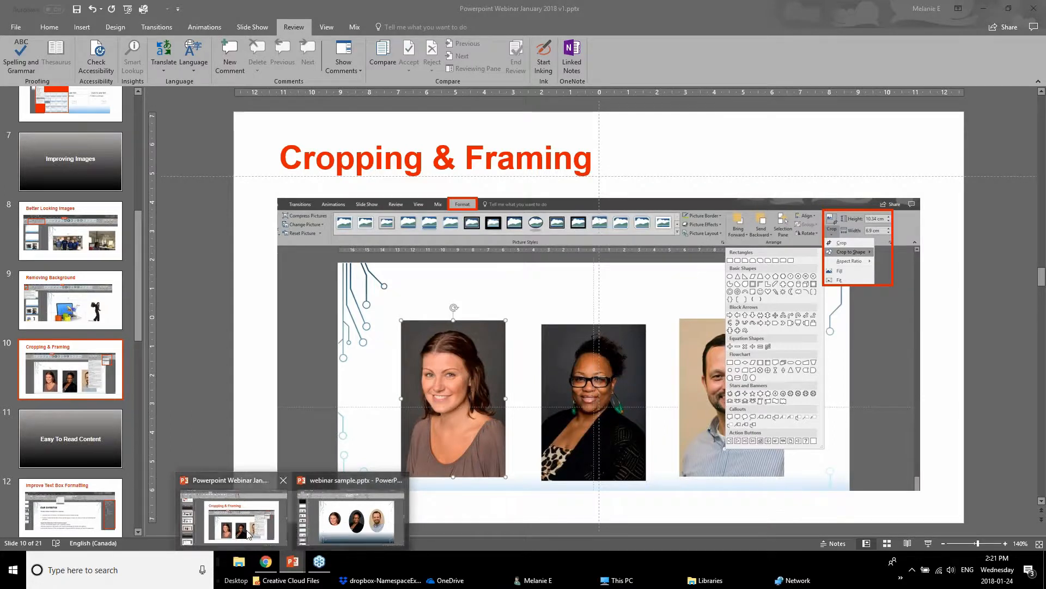
left_click(354, 521)
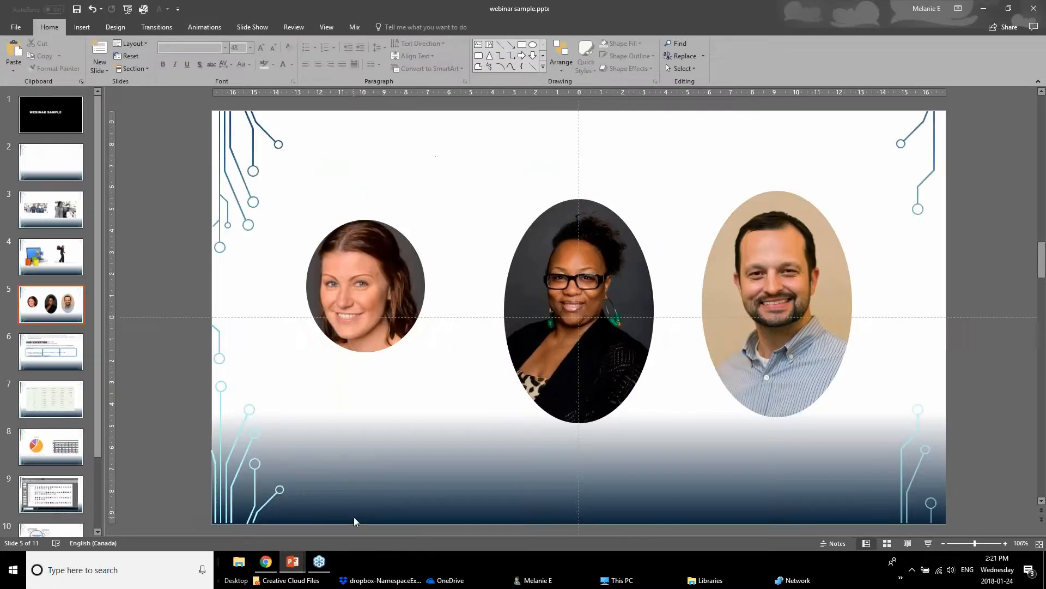
left_click(338, 300)
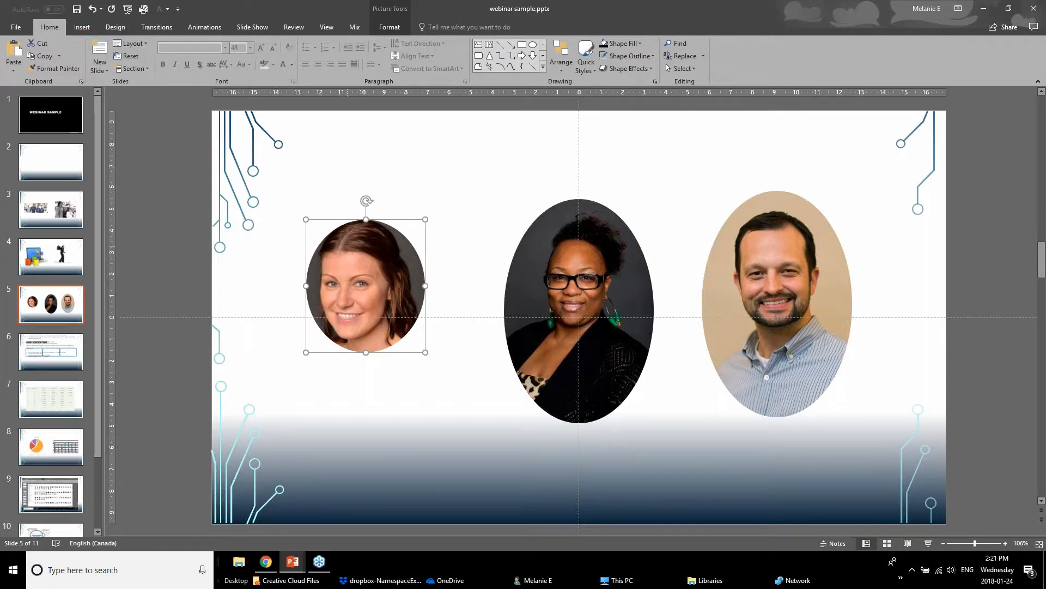
left_click(390, 14)
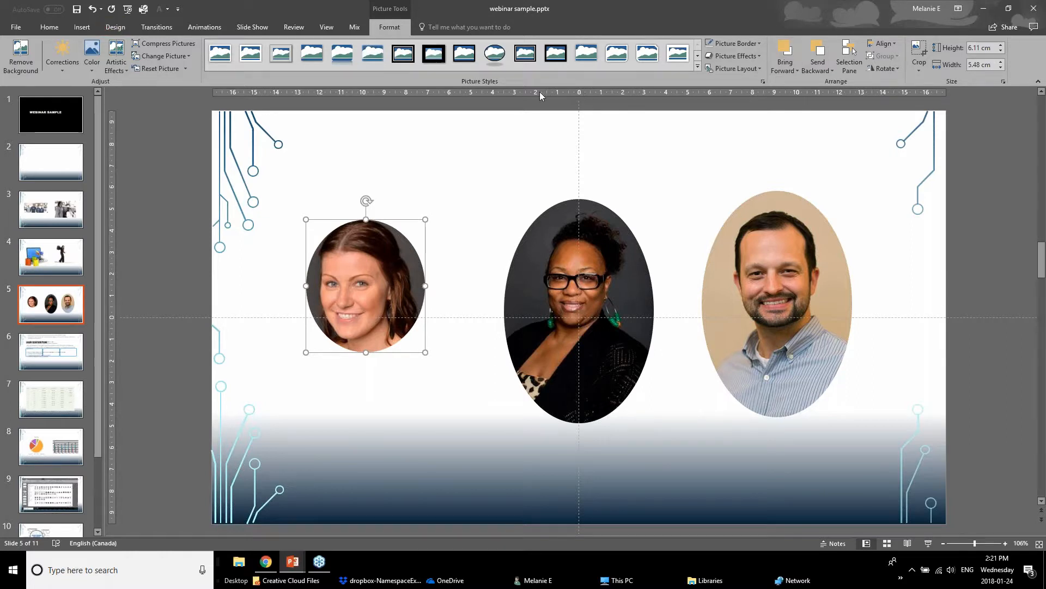
left_click(698, 67)
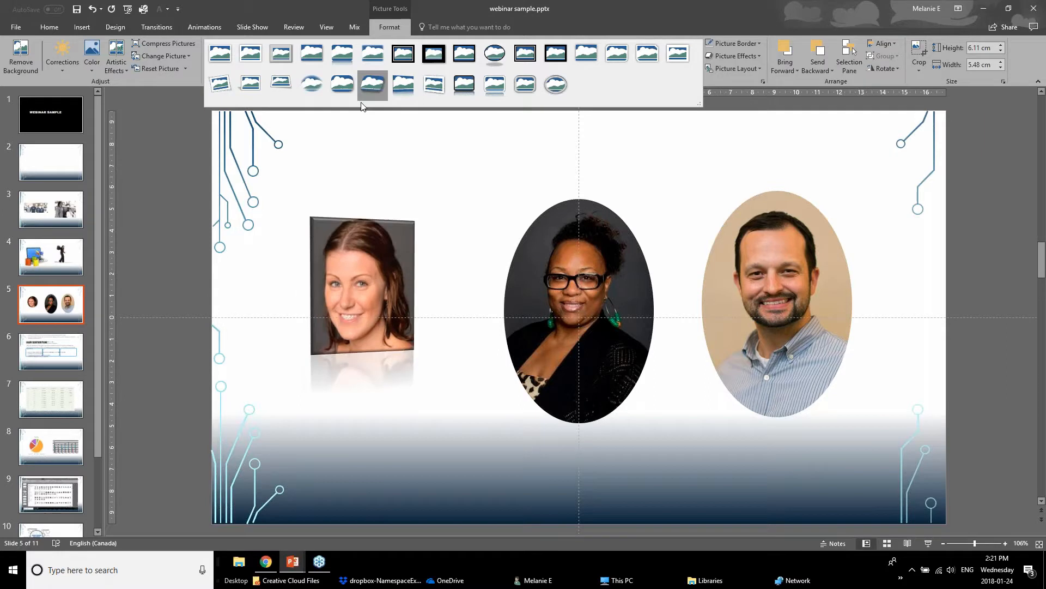
left_click(229, 80)
left_click_drag(379, 315, 395, 288)
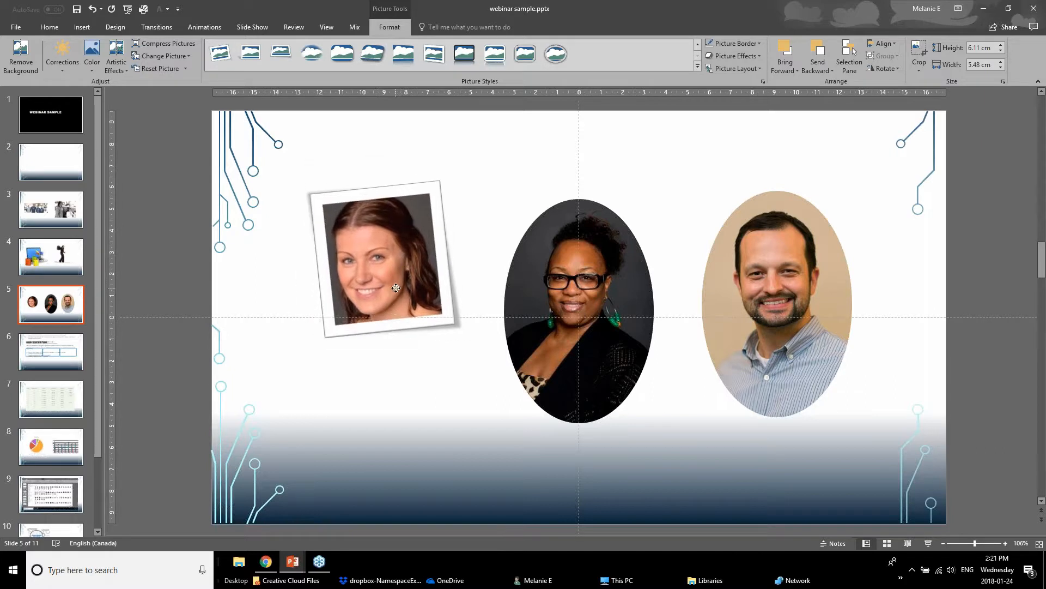
left_click(209, 324)
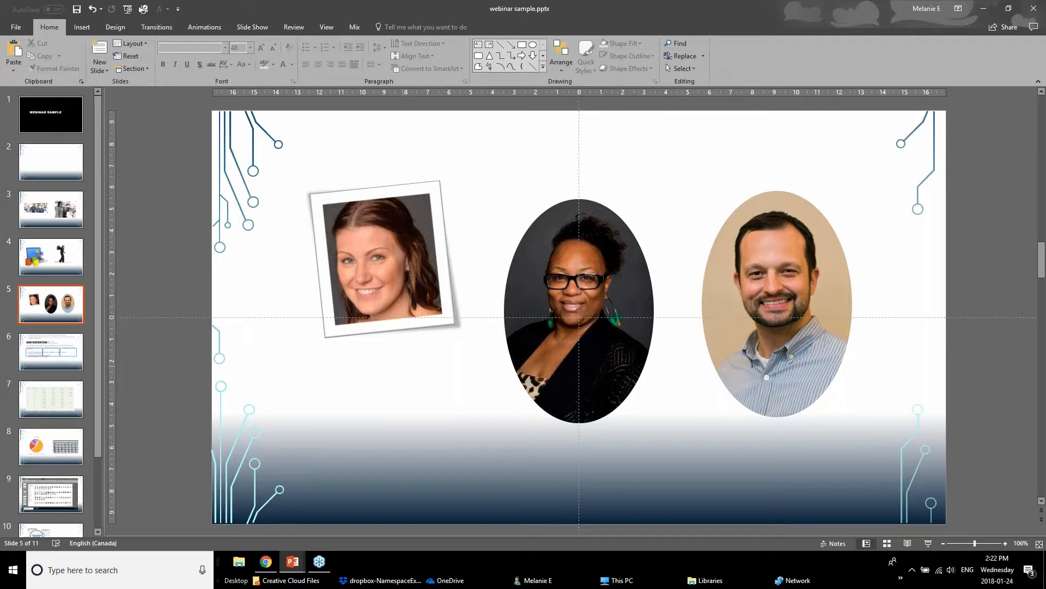
Preview border and shadow options for the portrait of the woman with glasses, and give the first woman's portrait the upright white-frame picture style
left_click(550, 269)
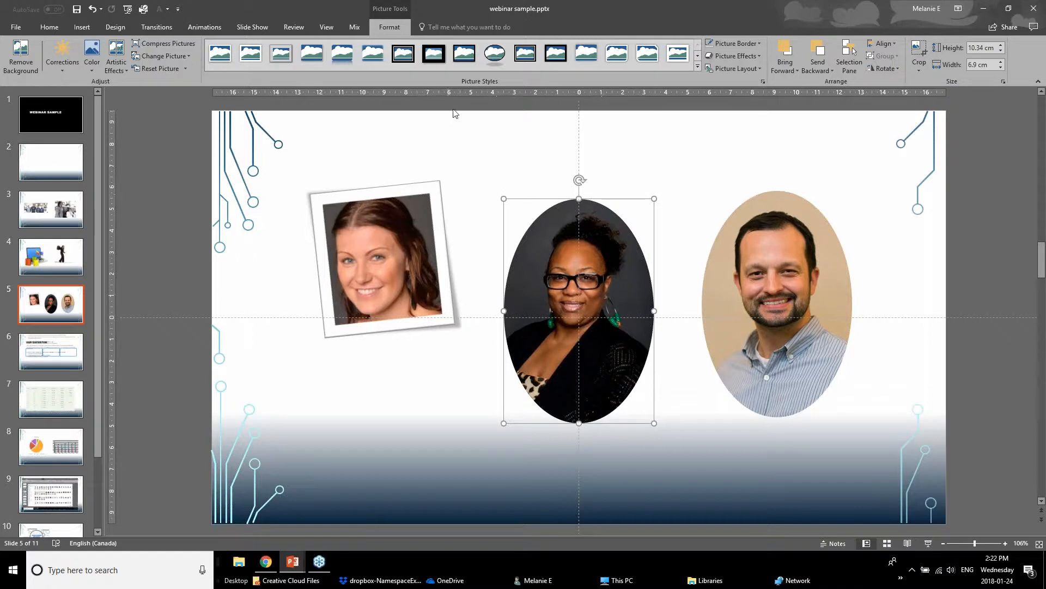
left_click(735, 44)
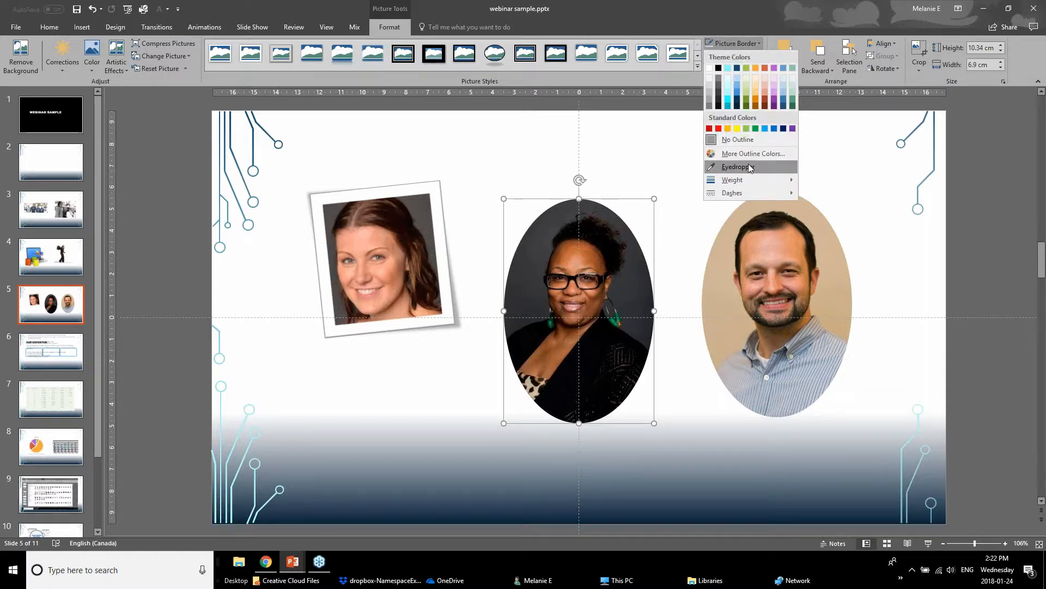
left_click(655, 158)
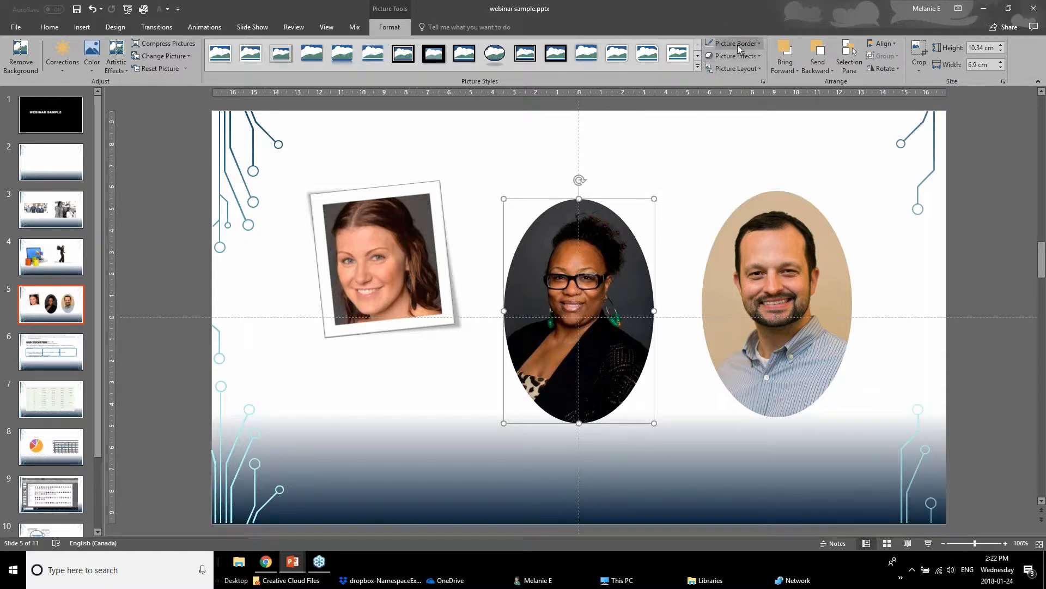
left_click(736, 44)
left_click(753, 56)
left_click(752, 56)
mouse_move(744, 102)
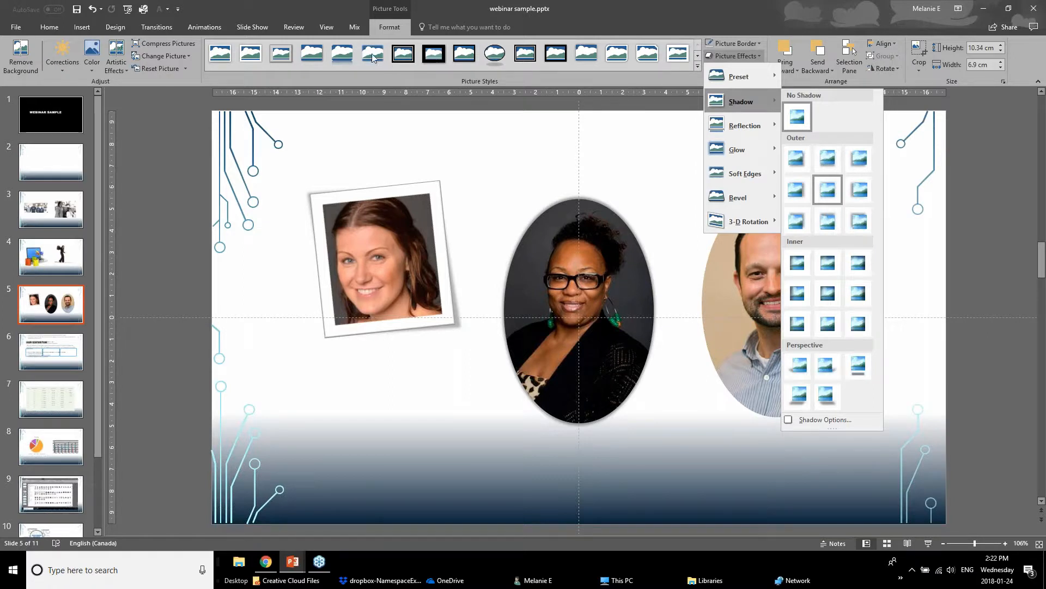
left_click(251, 53)
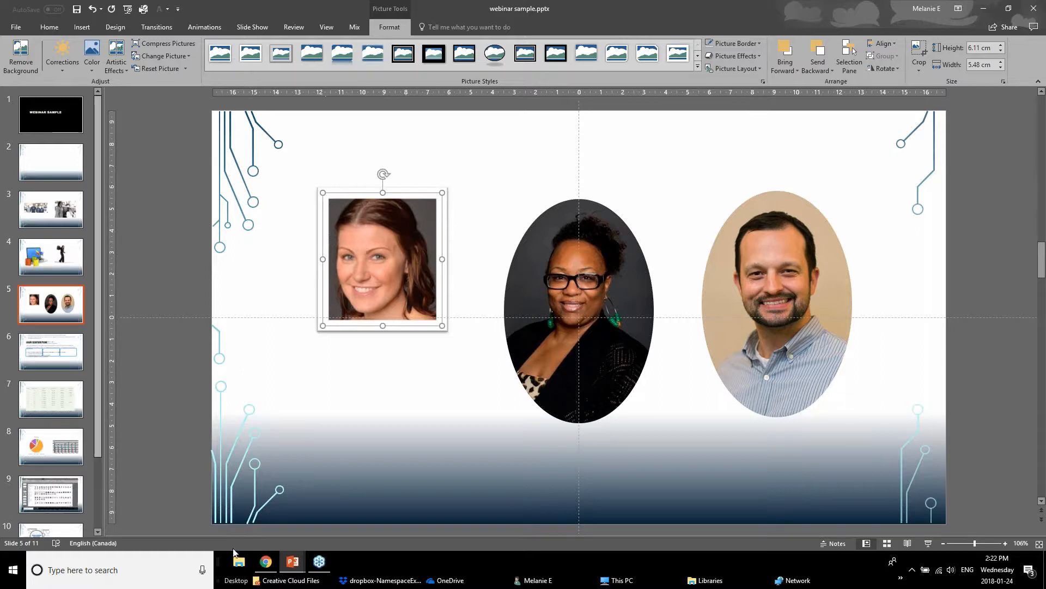
Switch to the Powerpoint Webinar January 2018 v1 presentation and view the "Easy To Read Content" slide
mouse_move(301, 570)
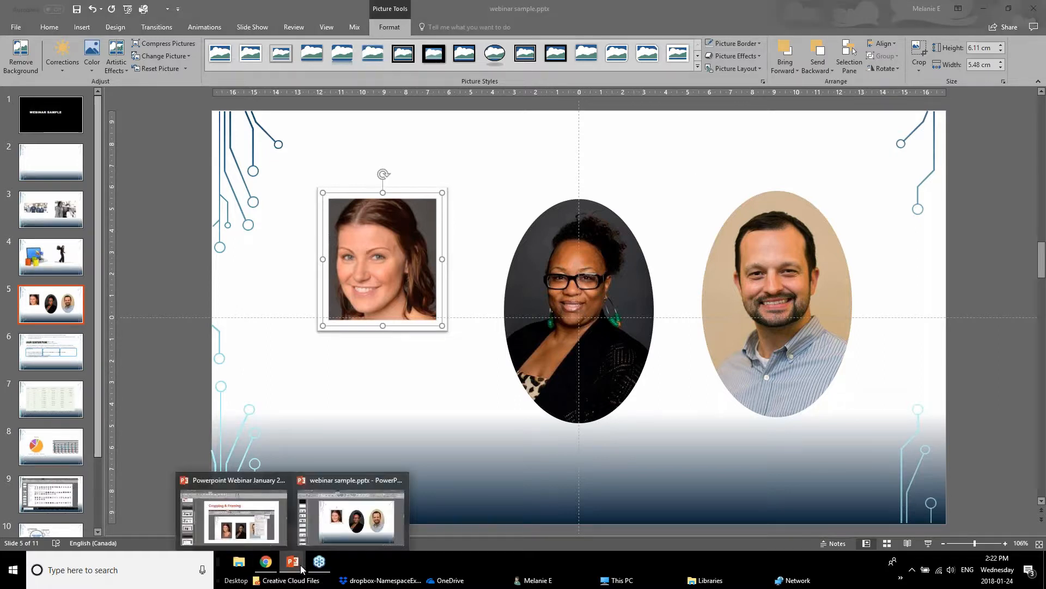
left_click(272, 518)
scroll(120, 421, "down", 1)
left_click(90, 387)
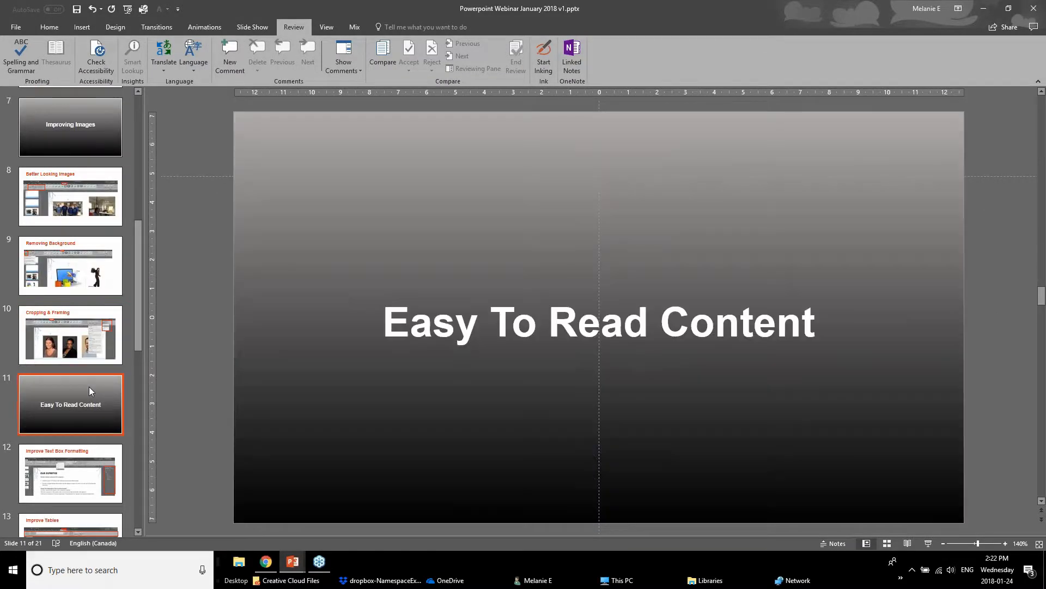
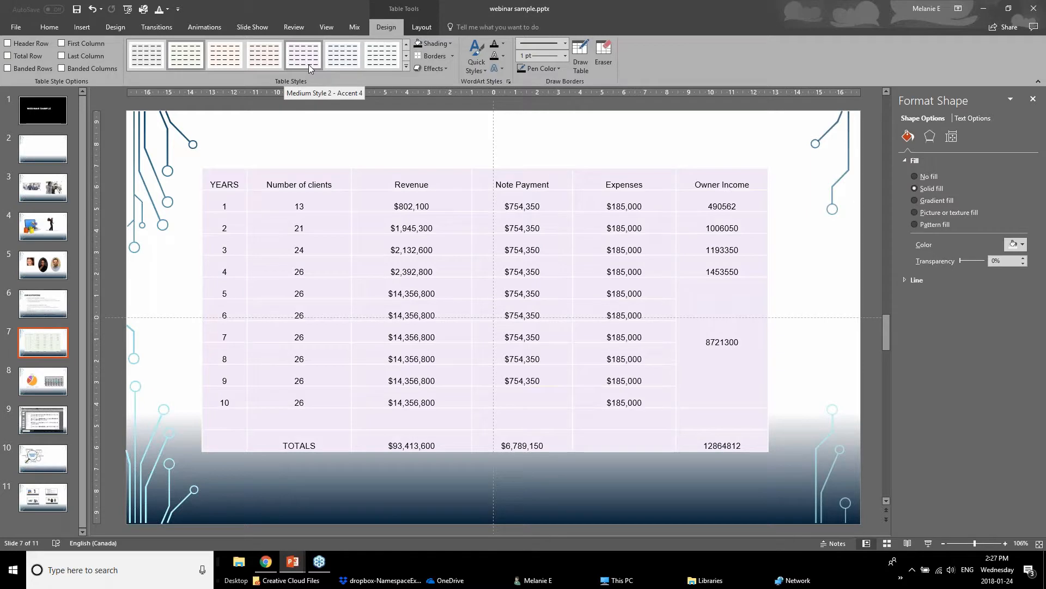
left_click(424, 29)
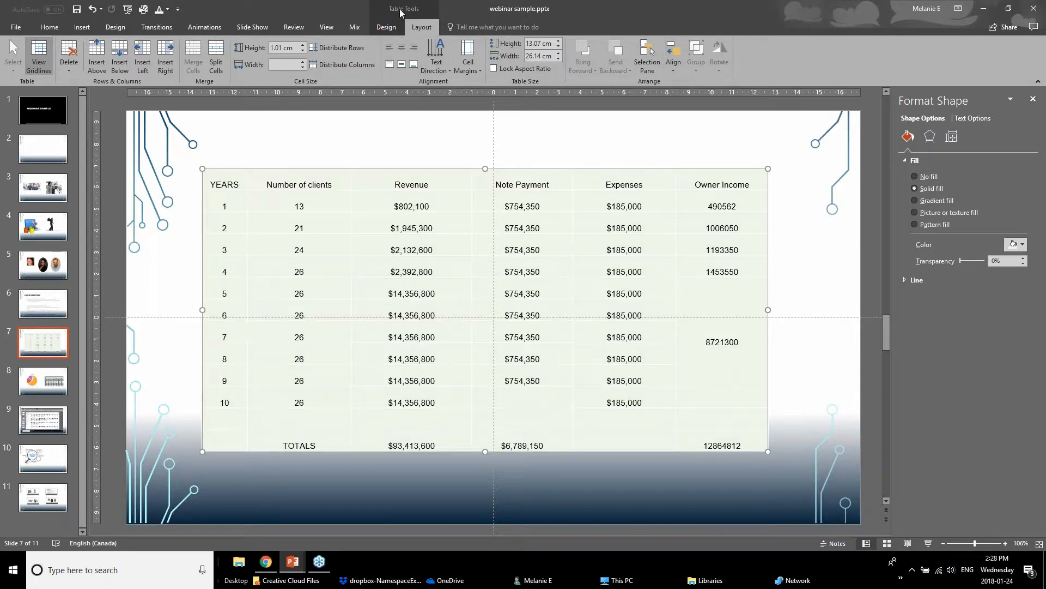
left_click(388, 27)
left_click(410, 28)
left_click(395, 29)
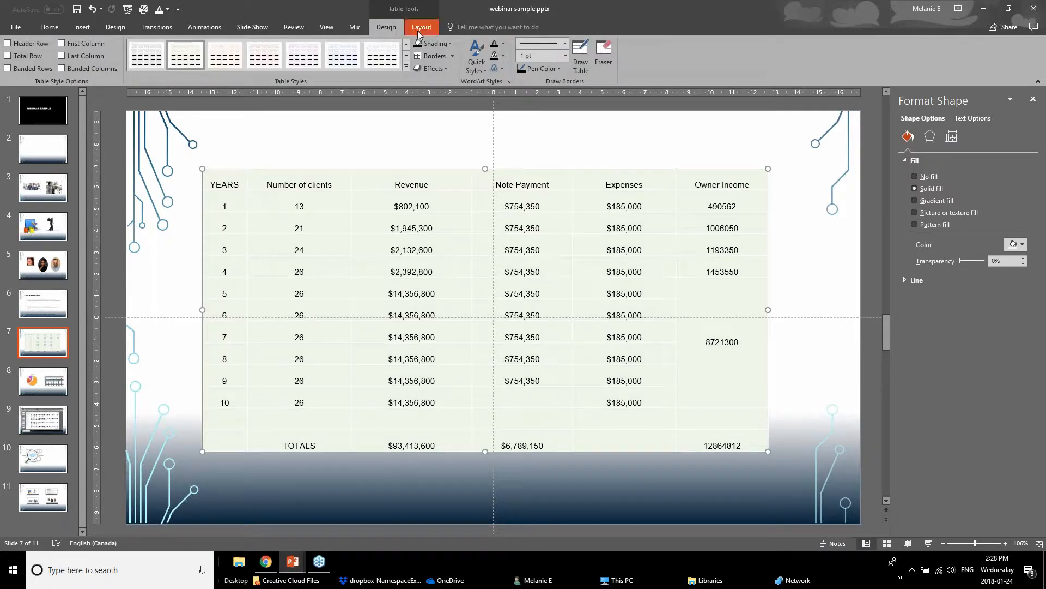
left_click(422, 28)
Turn on Header Row, Total Row and Last Column for the table on slide 7 and preview other table styles
left_click(389, 28)
left_click(8, 43)
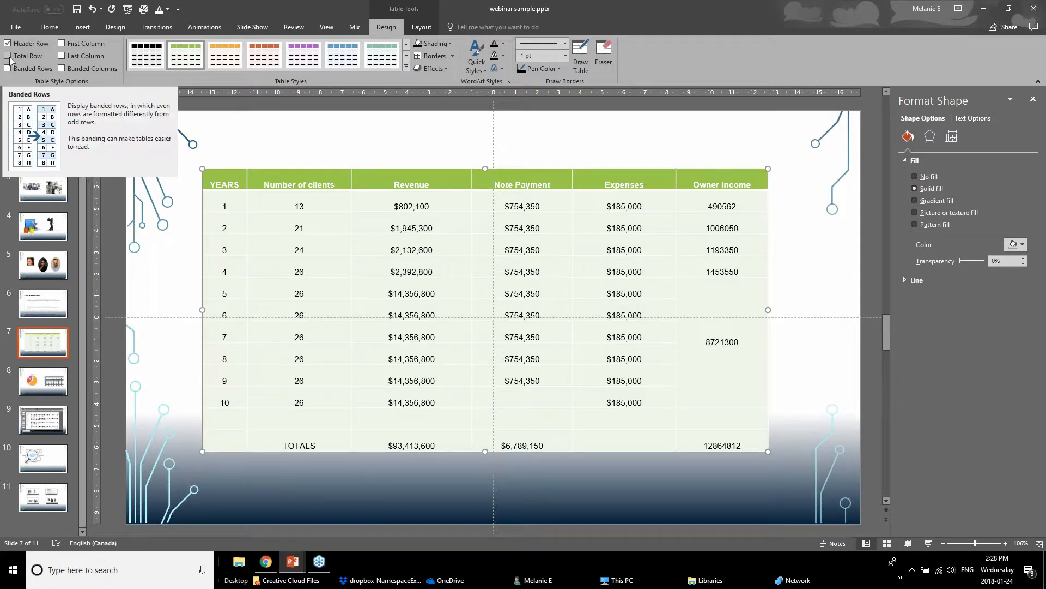
left_click(7, 56)
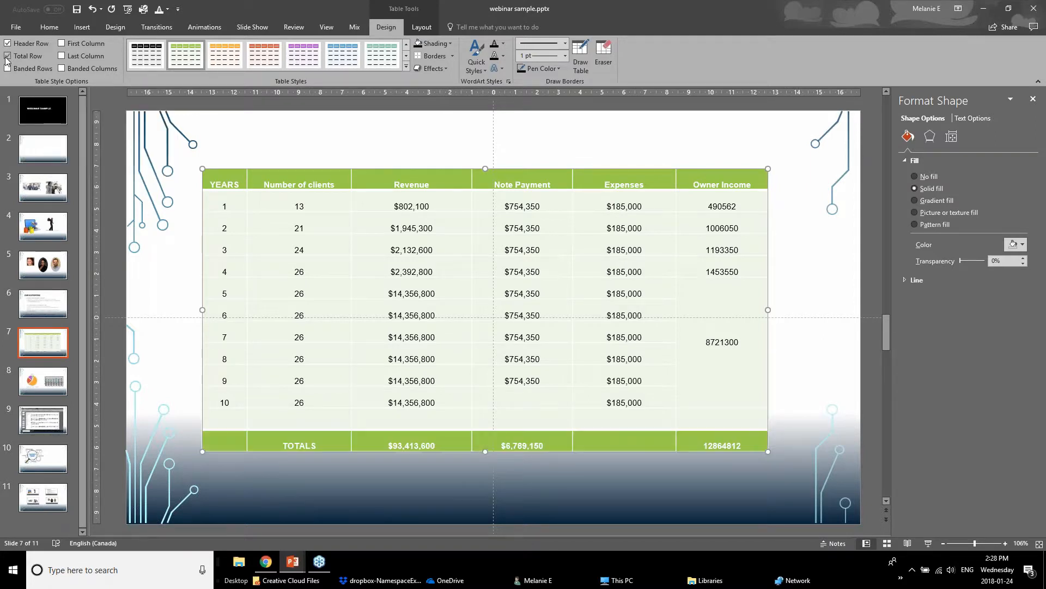
left_click(61, 56)
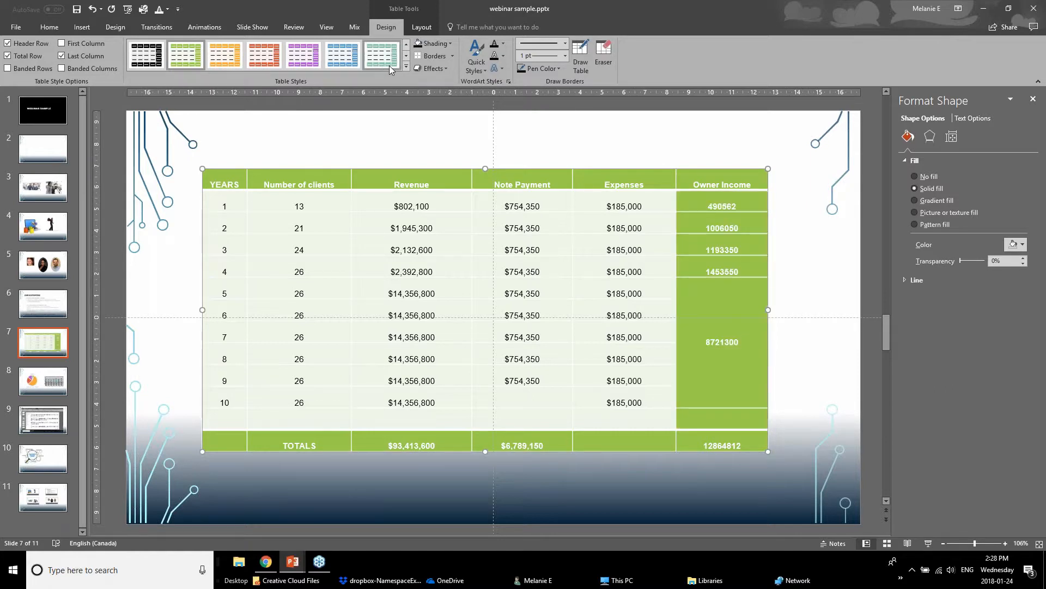
left_click(406, 66)
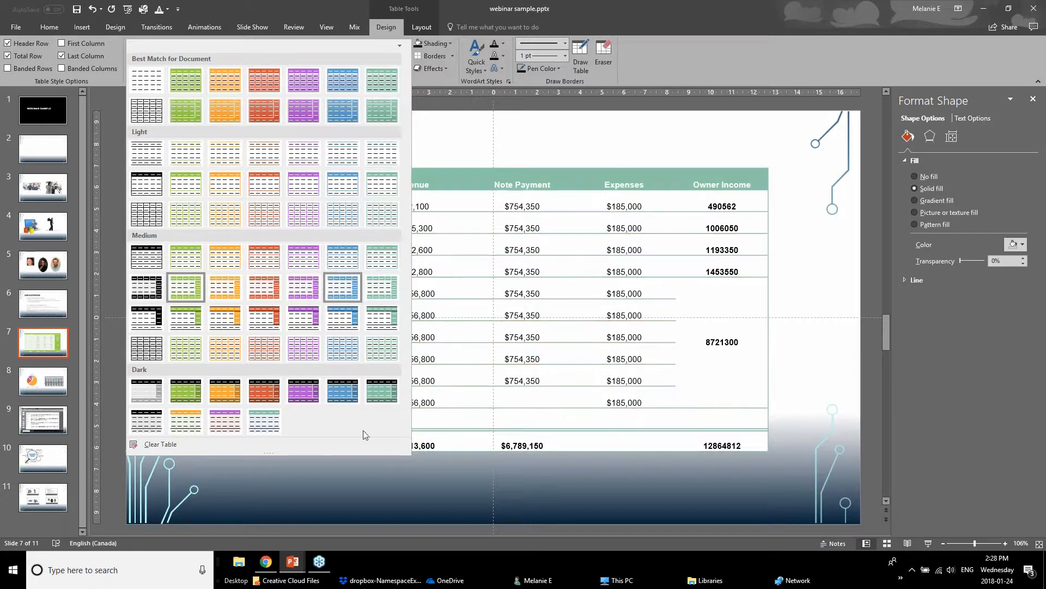
left_click(431, 158)
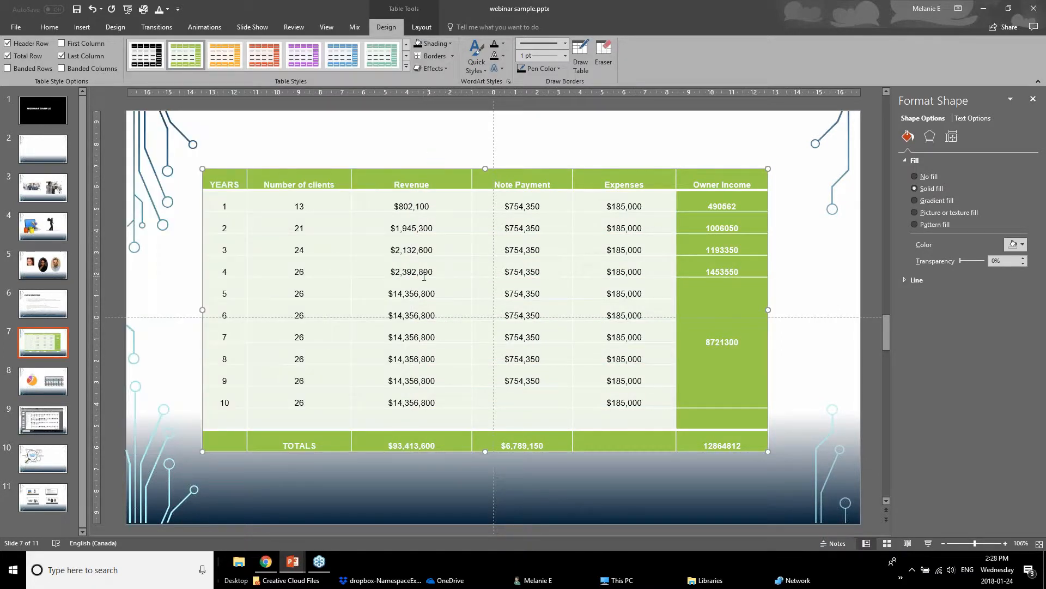
Undo the header row, total row and last column formatting of the table
key("ctrl+z")
key("ctrl+z")
key("ctrl+z")
left_click(334, 136)
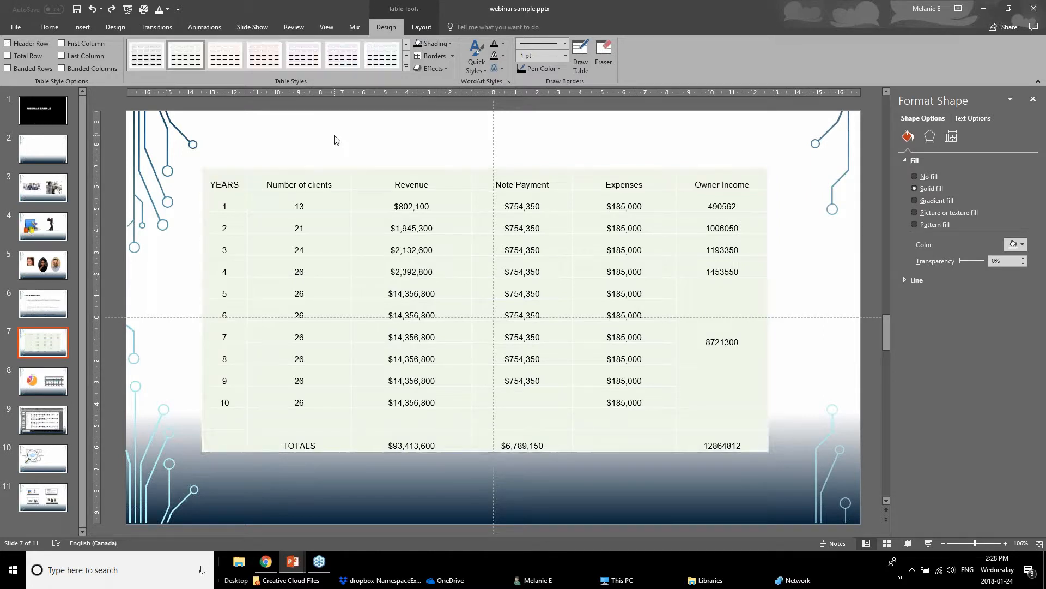
Shade the table's header row with the standard dark red and make its text white
left_click_drag(227, 184, 746, 181)
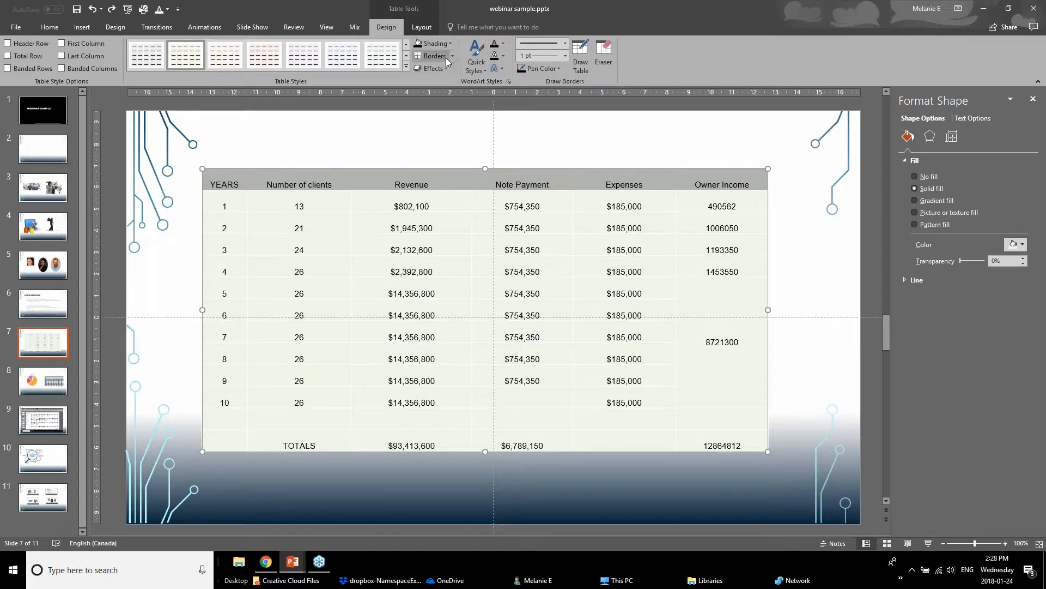
left_click(449, 45)
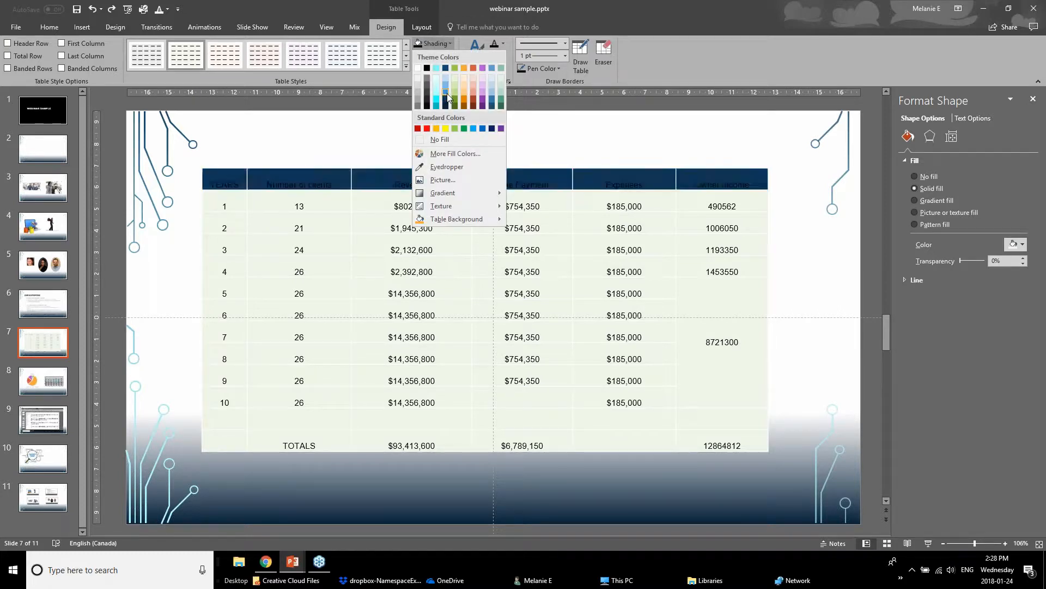
left_click(418, 129)
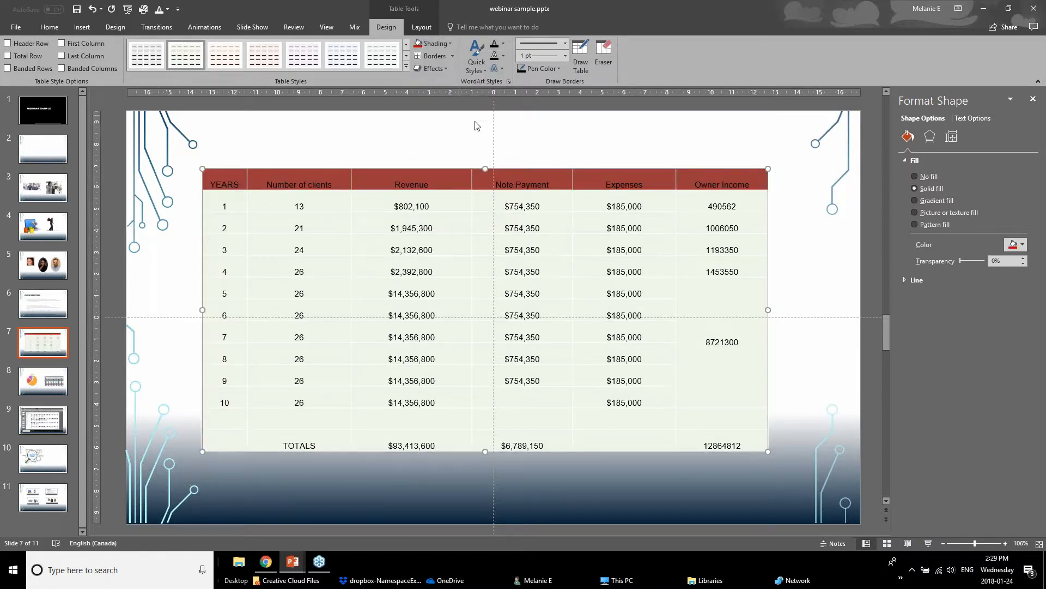
left_click(502, 45)
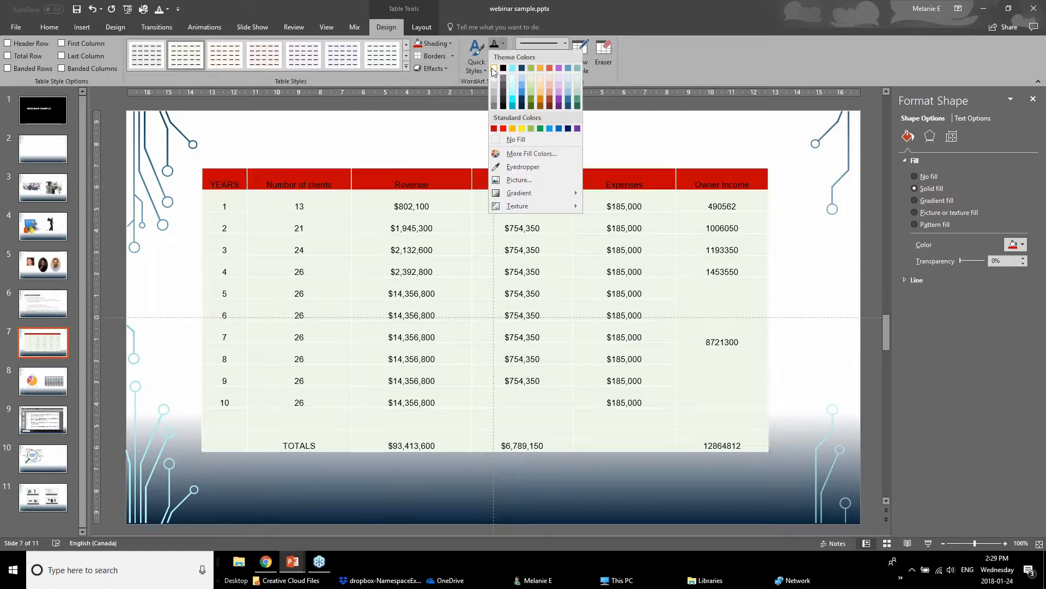
left_click(494, 68)
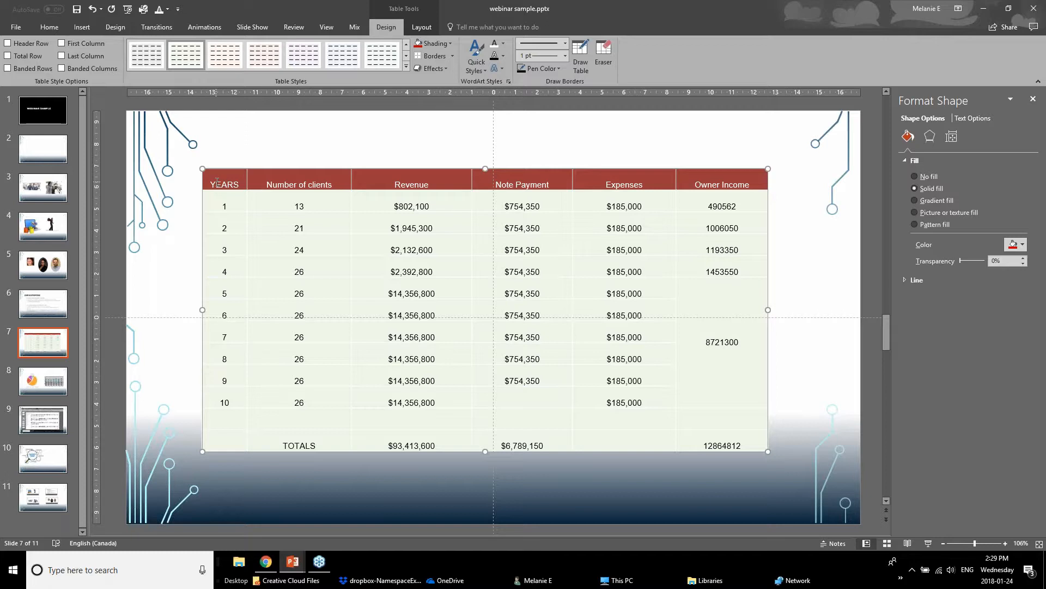
Select all table rows below the header and set the border pen color to a gray shade
left_click(258, 240)
left_click(227, 186)
left_click_drag(420, 210, 730, 444)
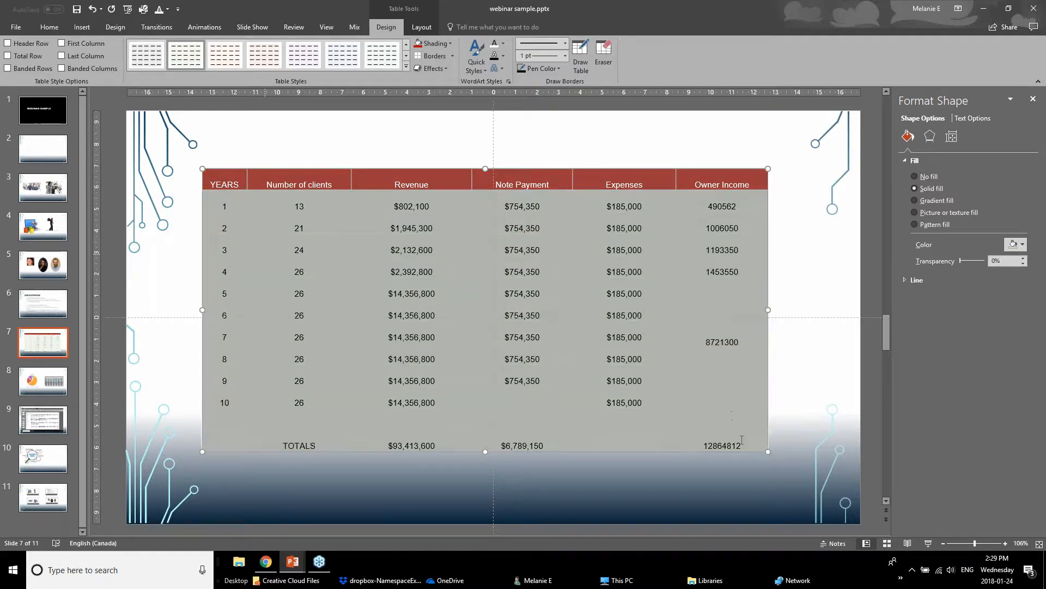
left_click(453, 57)
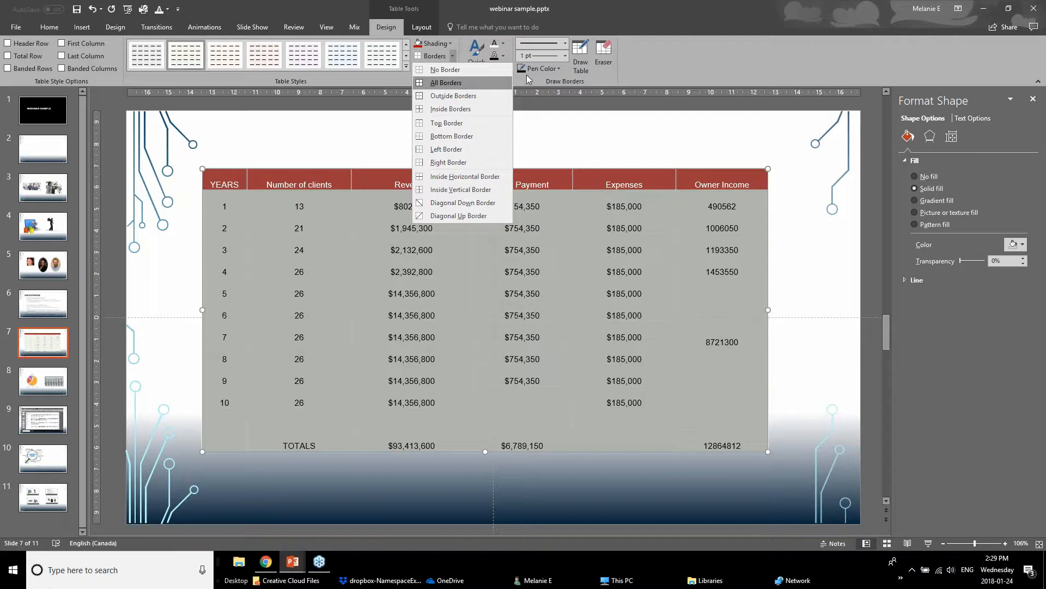
left_click(565, 57)
left_click(565, 57)
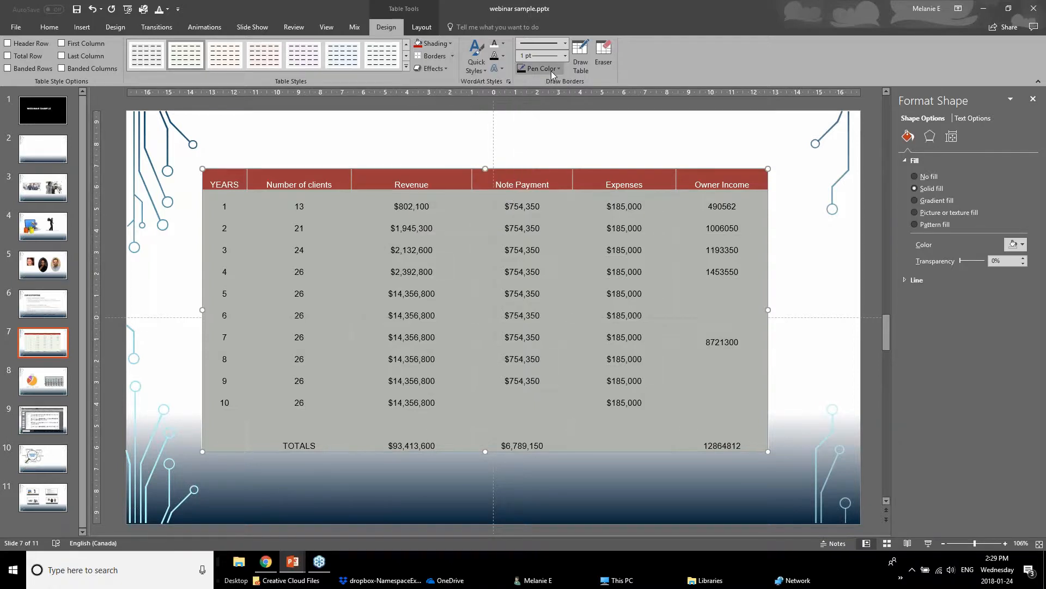
left_click(542, 68)
left_click(522, 115)
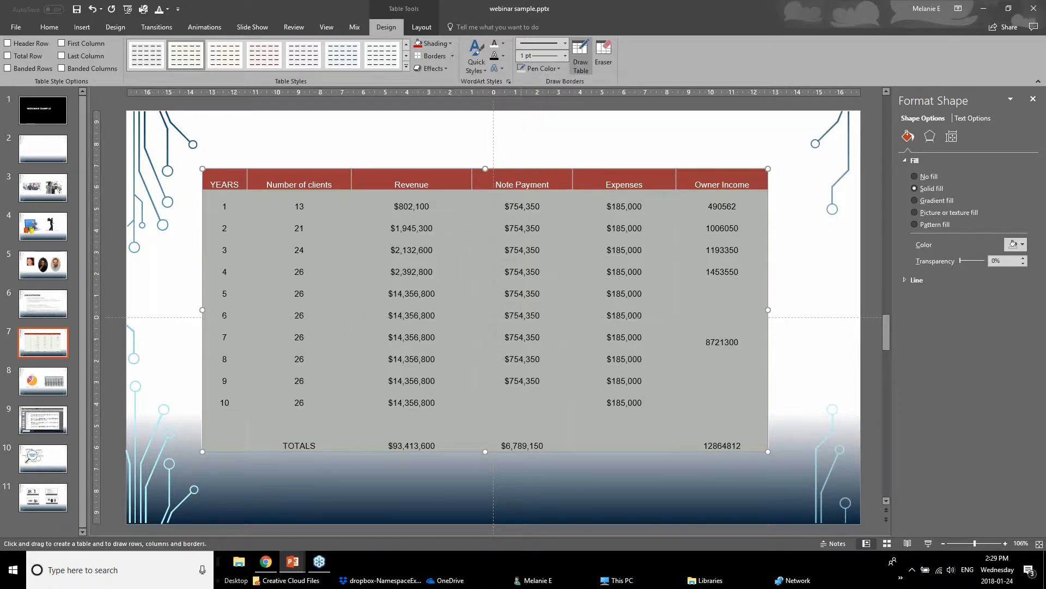
left_click(543, 68)
left_click(522, 120)
Apply All Borders in gray to every table row below the header
left_click(430, 56)
left_click(411, 165)
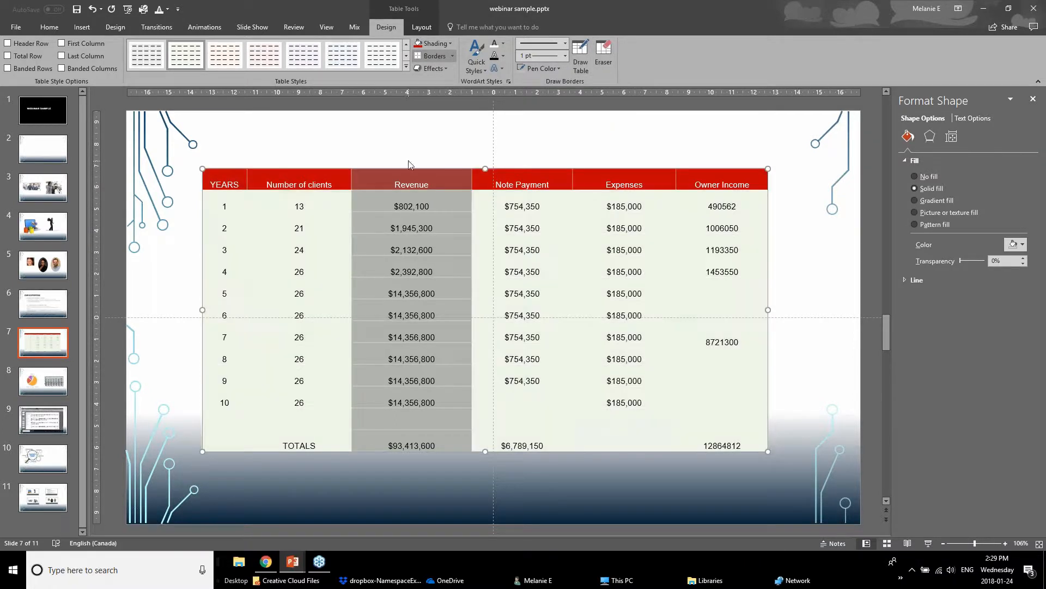
left_click(156, 303)
left_click(228, 203)
left_click_drag(228, 202, 757, 444)
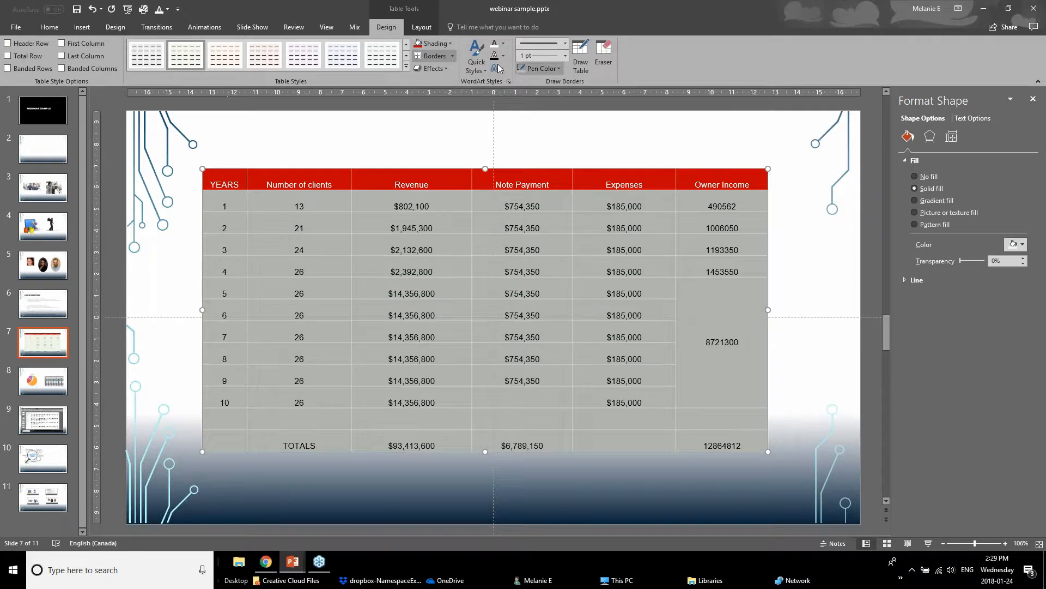
left_click(452, 57)
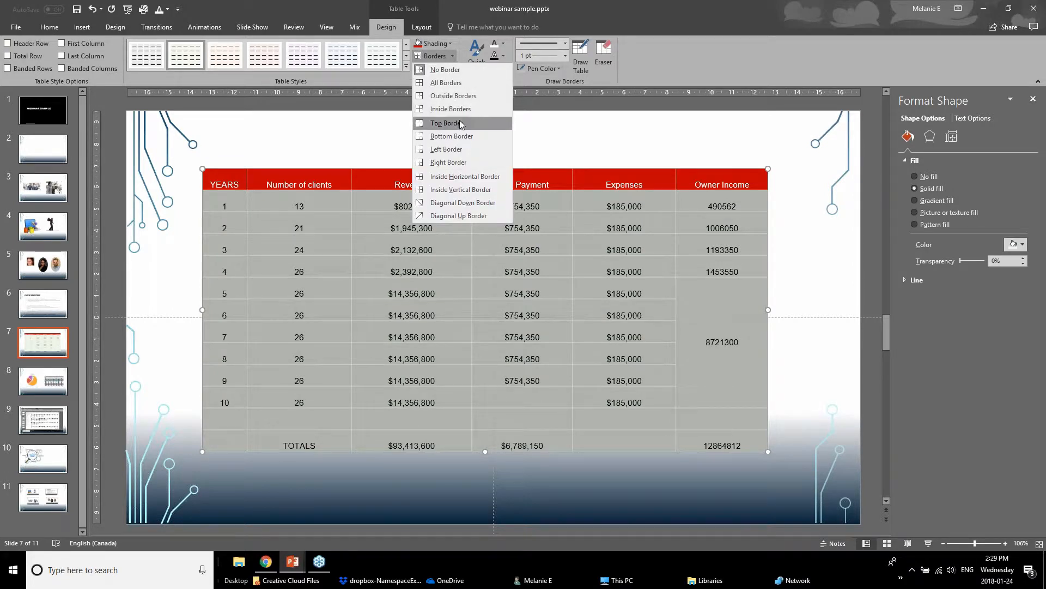
left_click(459, 86)
left_click(188, 286)
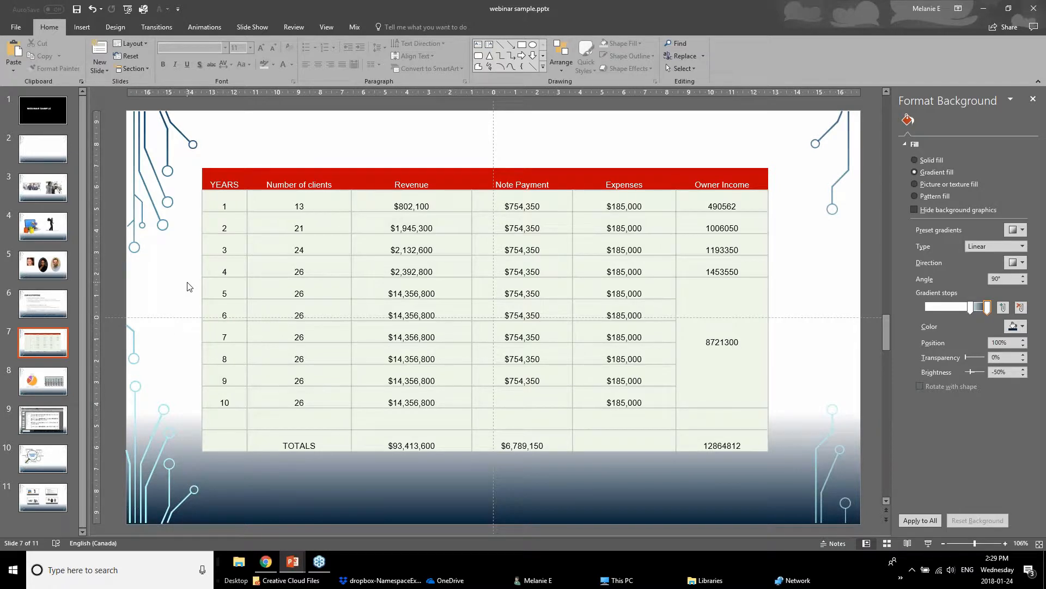
left_click_drag(215, 206, 733, 243)
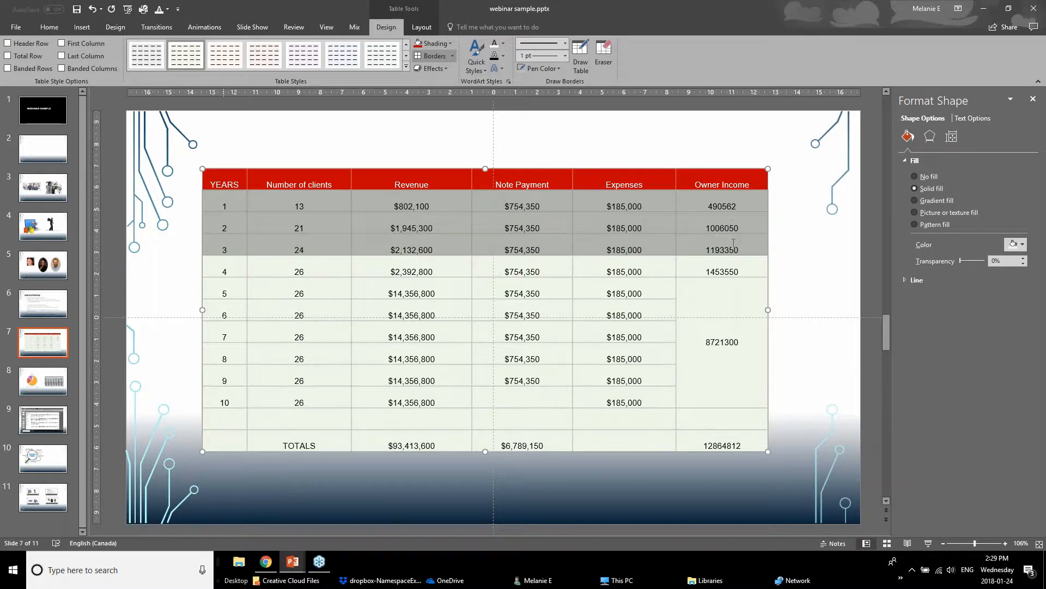
left_click(720, 292)
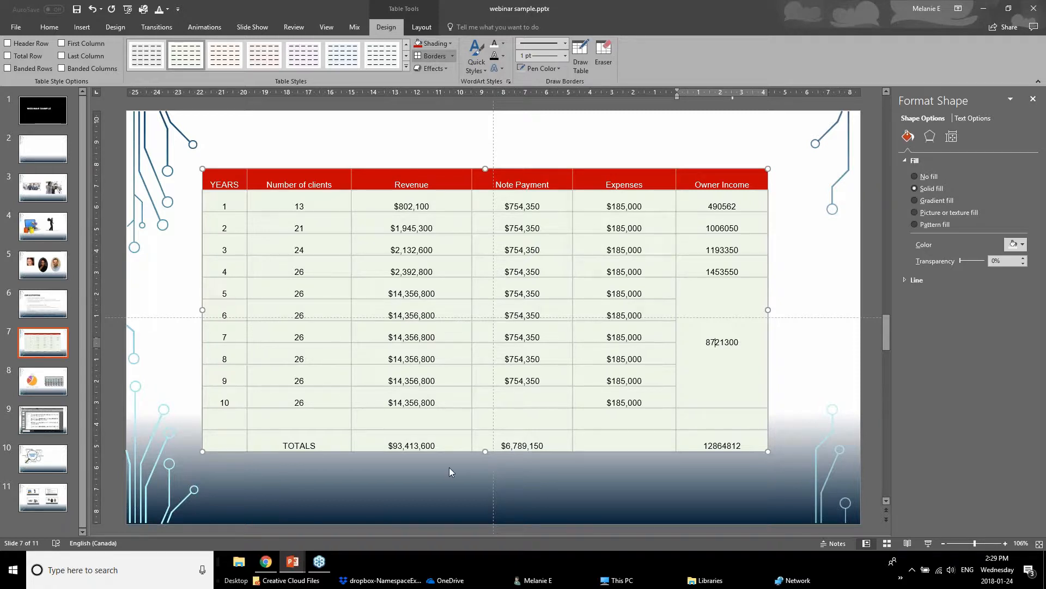
left_click(230, 202)
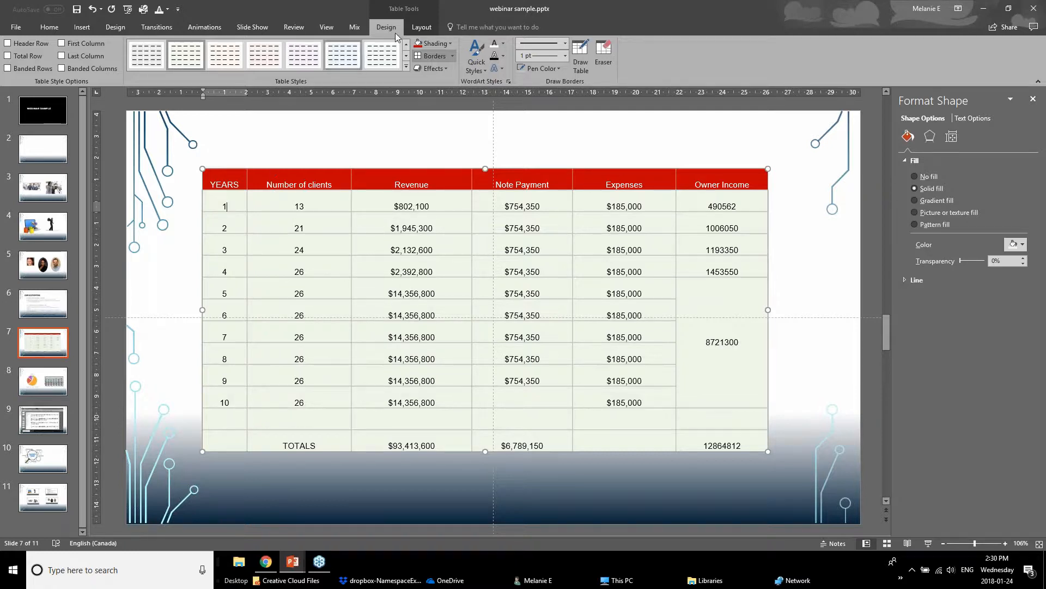
Center the text vertically in the cells of the whole table
left_click(422, 29)
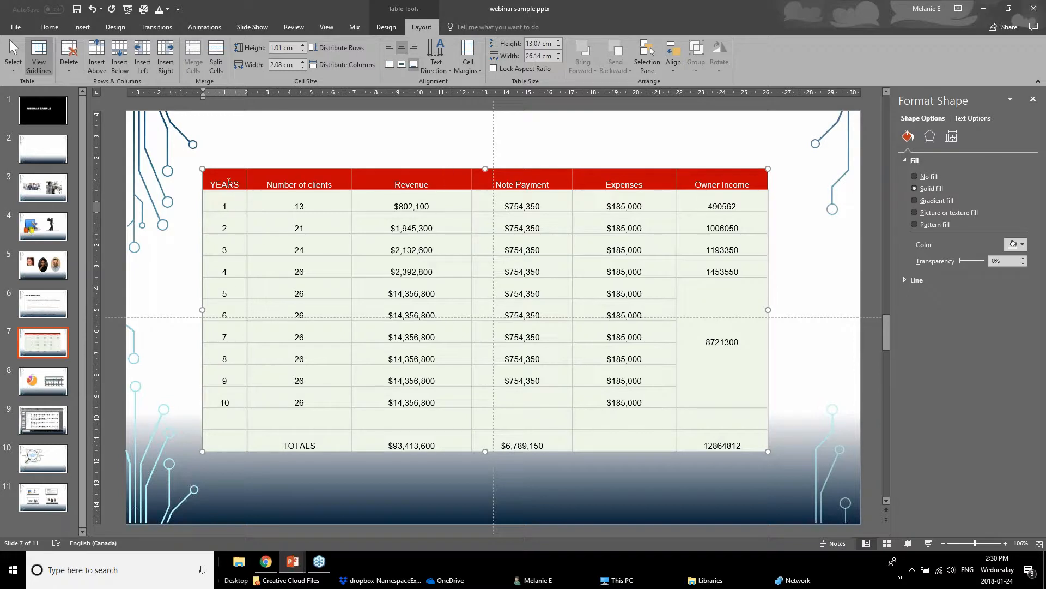
left_click(241, 169)
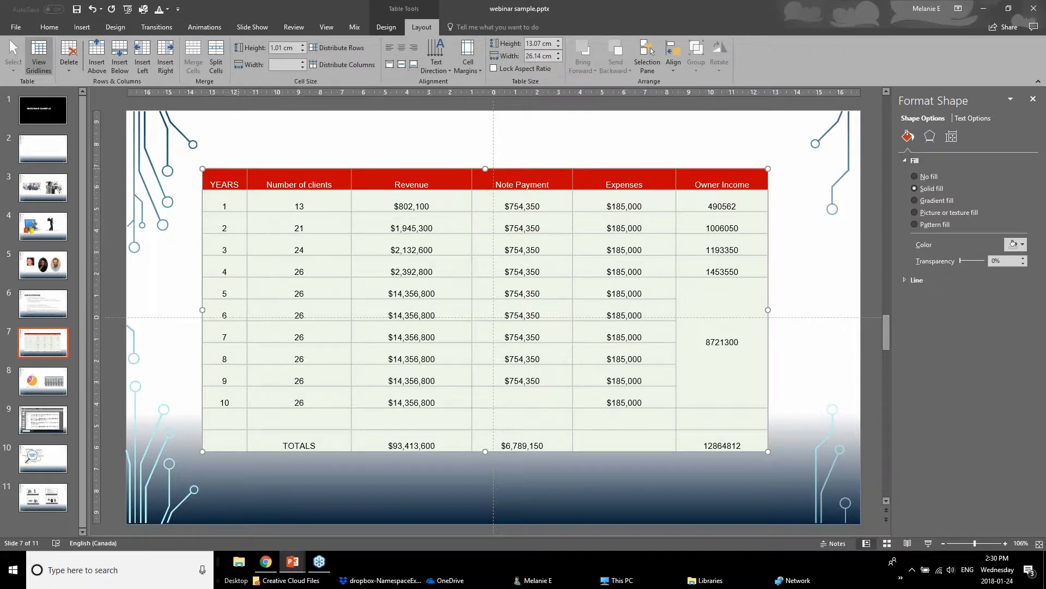
left_click(400, 65)
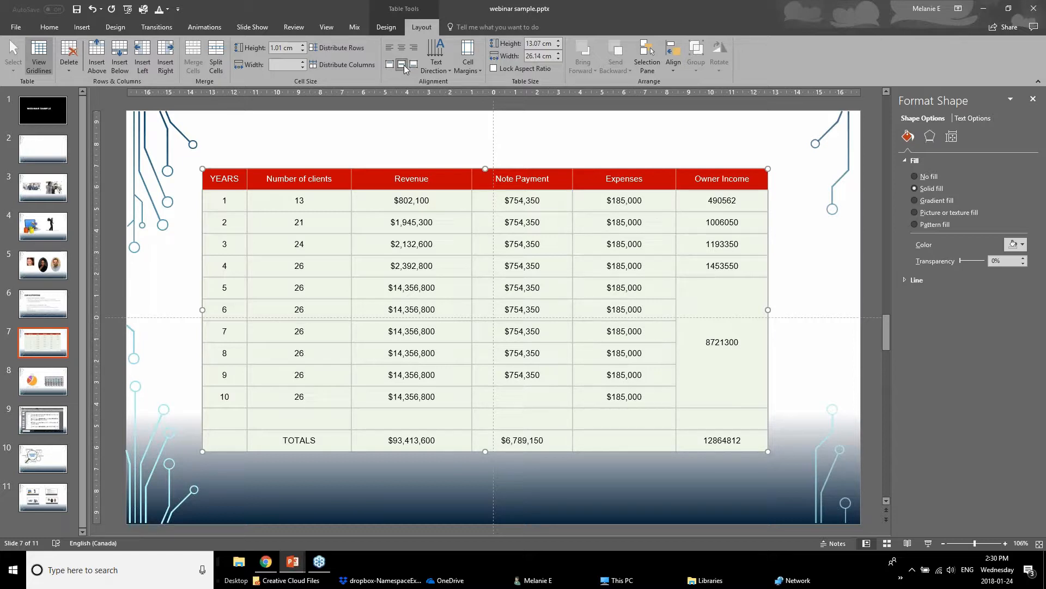
Try left, centered and right alignment on the text of the whole table, ending with centered alignment
left_click(388, 49)
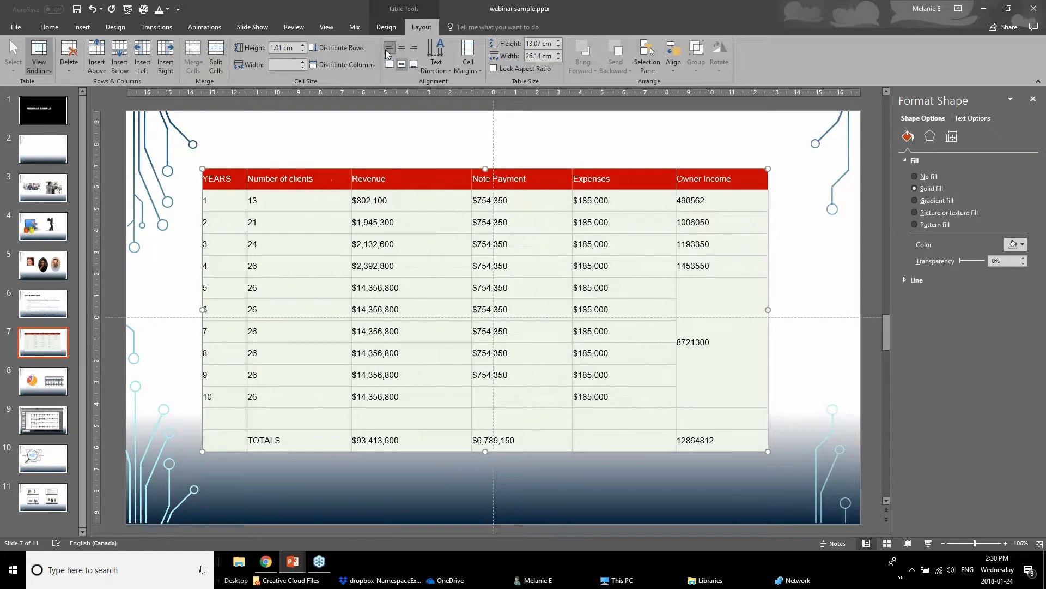
left_click(398, 48)
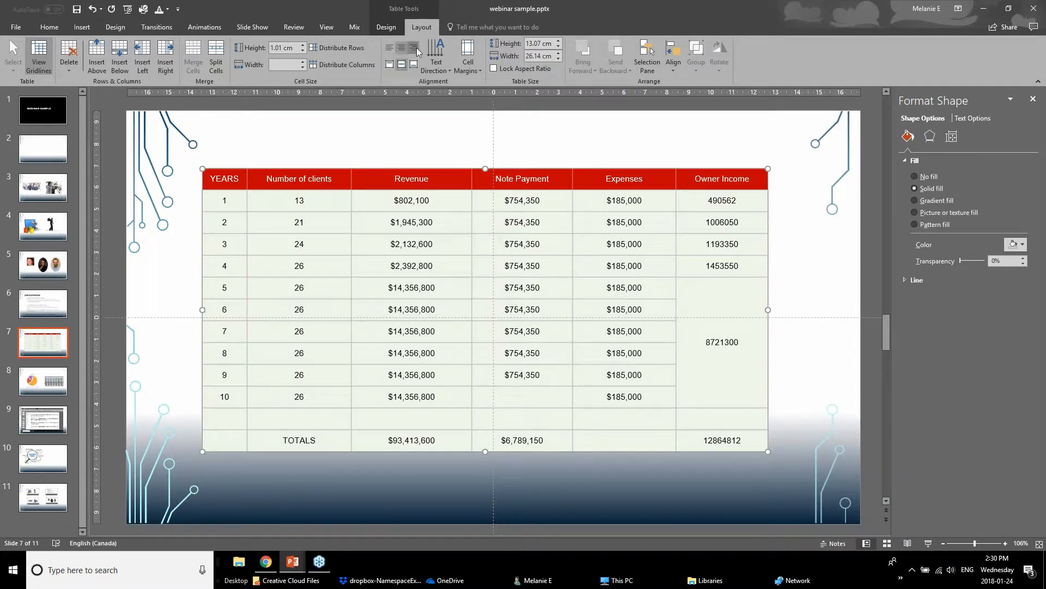
left_click(416, 48)
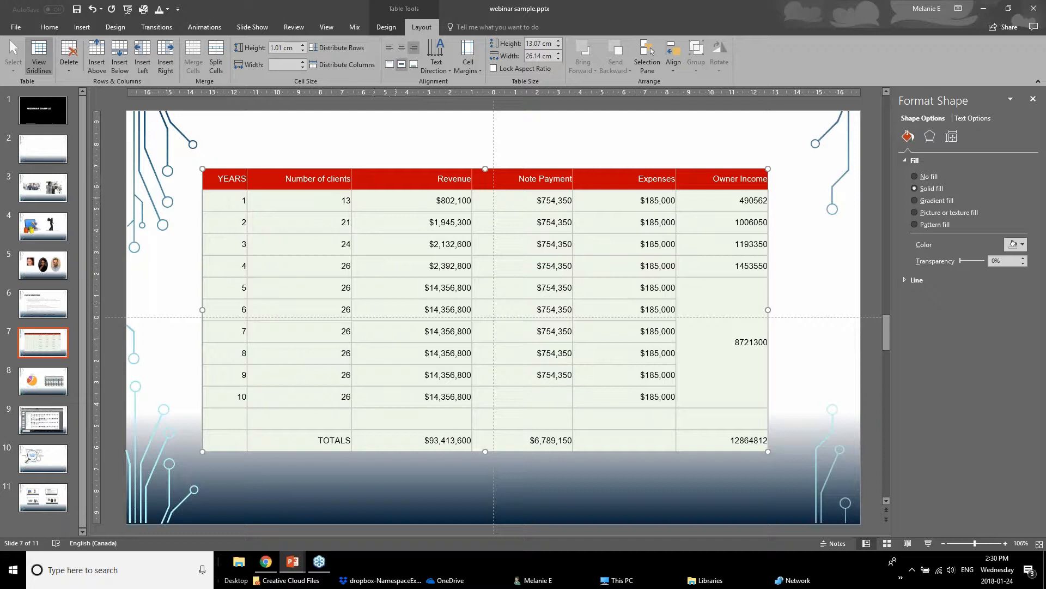
left_click(401, 48)
left_click(295, 244)
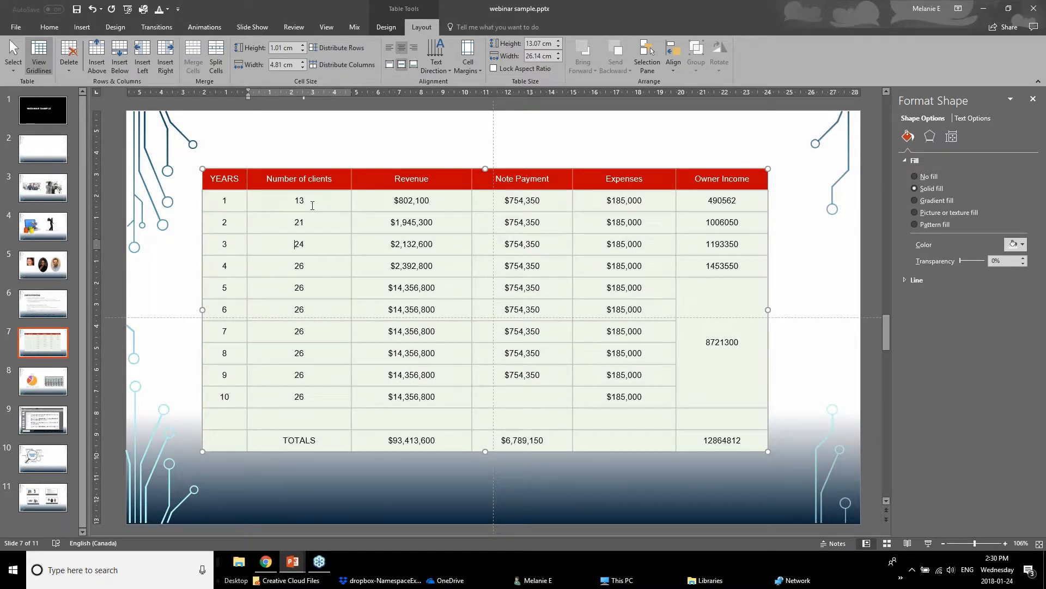
Try rotating the year numbers in the first column by 90° and return them to horizontal text direction
left_click_drag(229, 203, 208, 423)
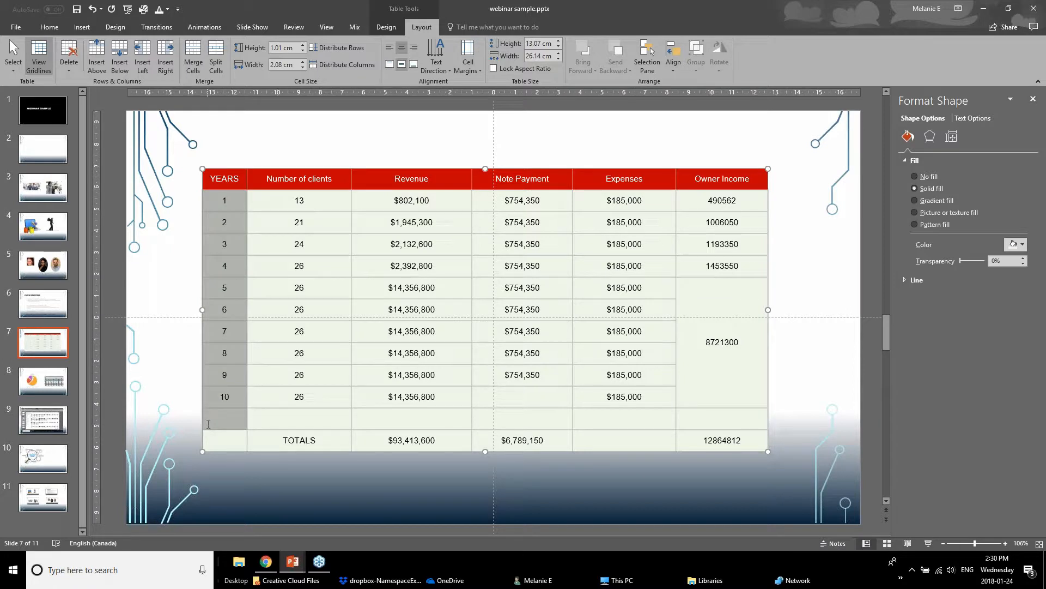
left_click(438, 69)
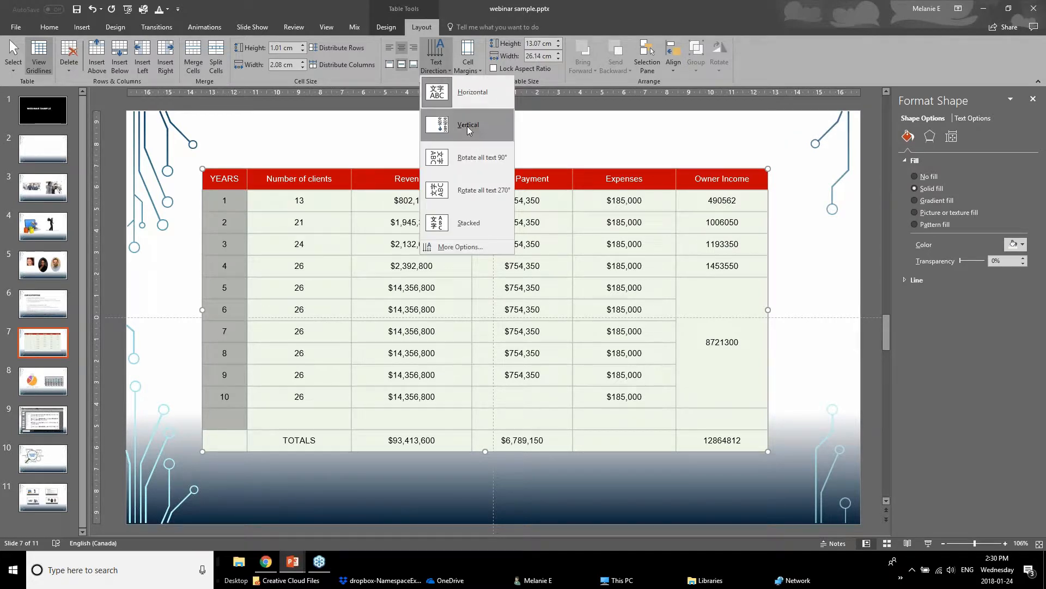
left_click(466, 158)
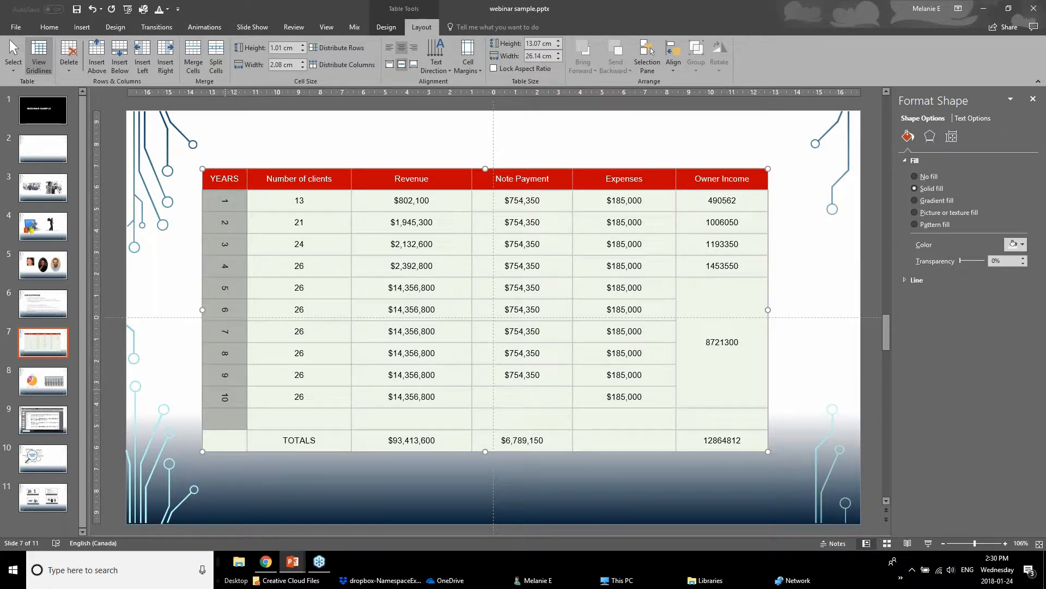
left_click(438, 64)
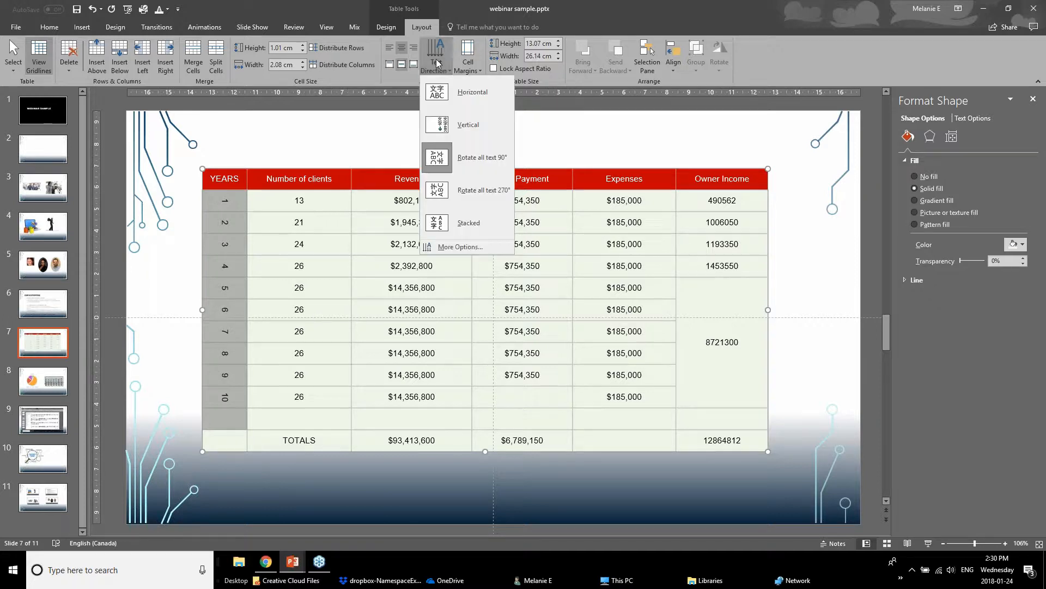
left_click(453, 94)
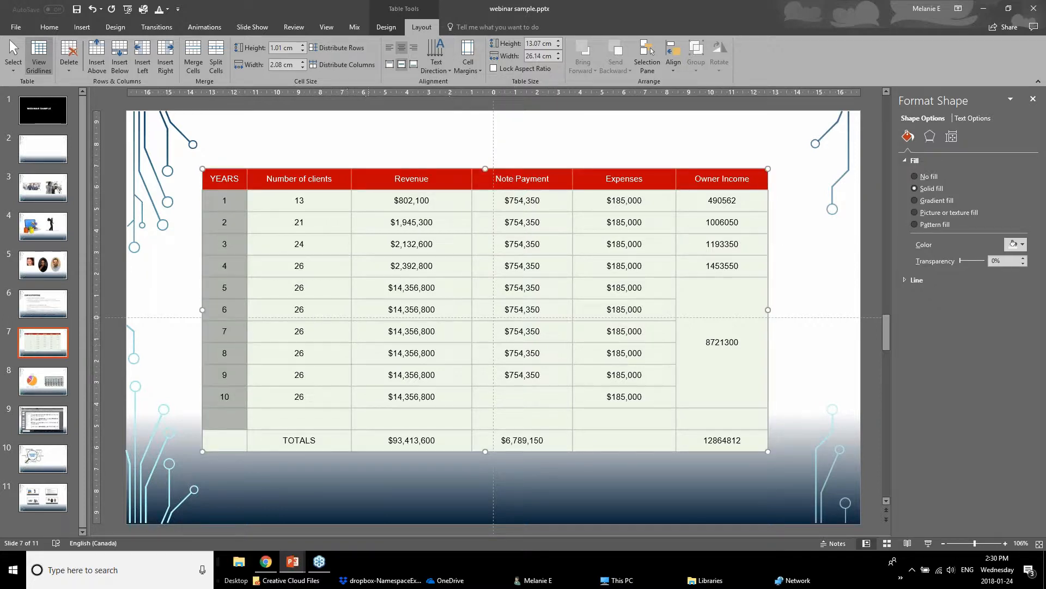
left_click(235, 213)
Select the whole table and apply the Narrow cell margins of 0.13 cm
left_click(469, 72)
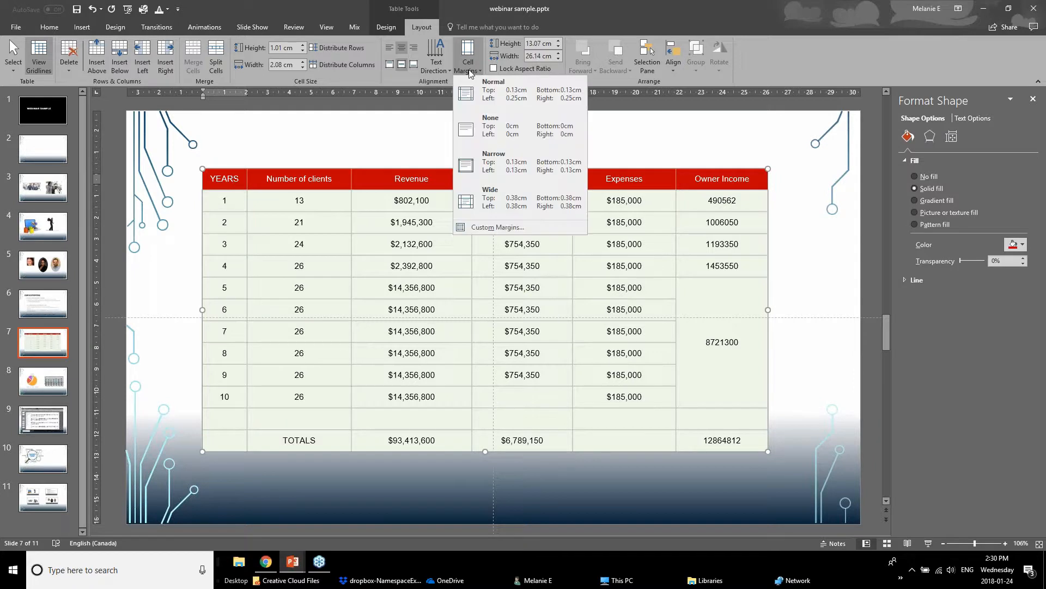
left_click(252, 221)
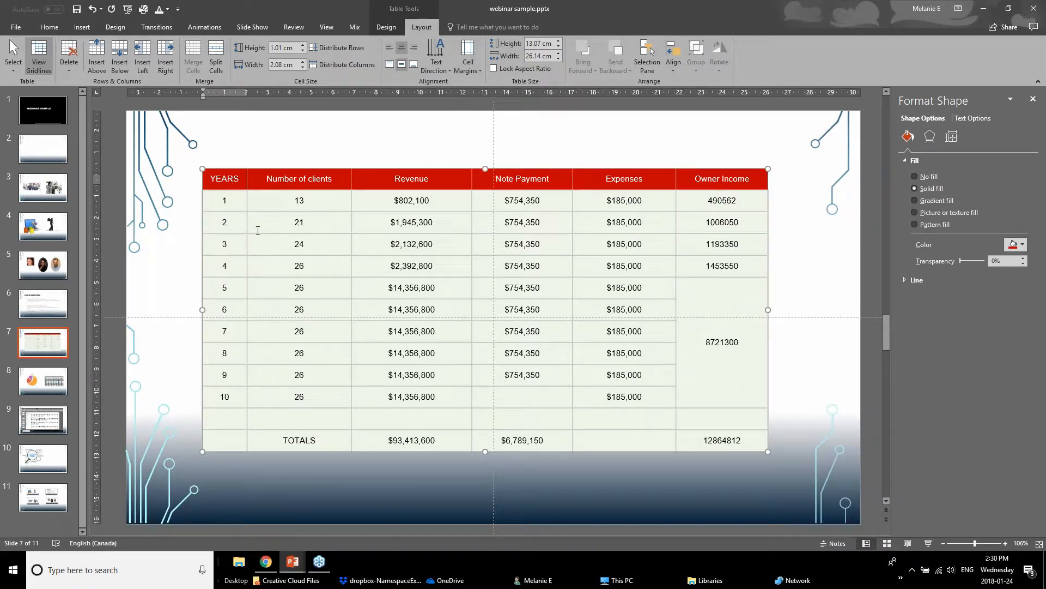
left_click(294, 201)
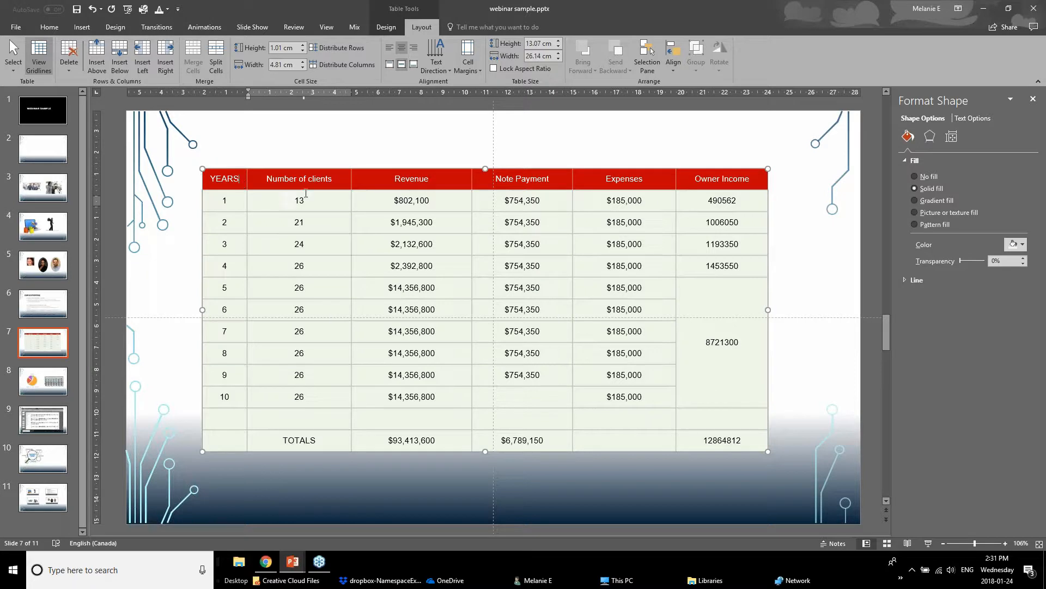
key("ctrl+a")
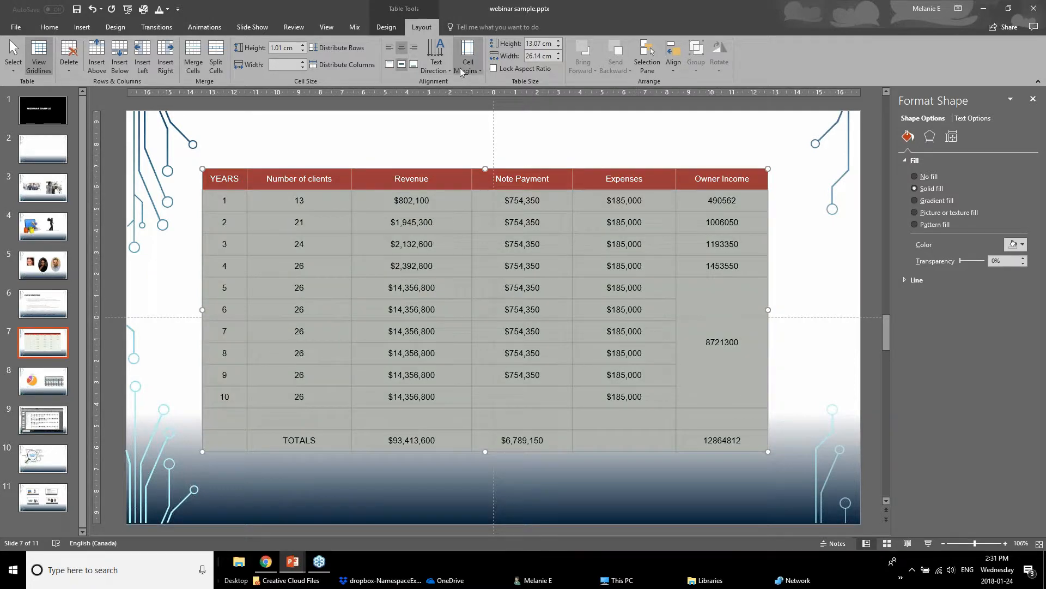
left_click(467, 60)
left_click(504, 180)
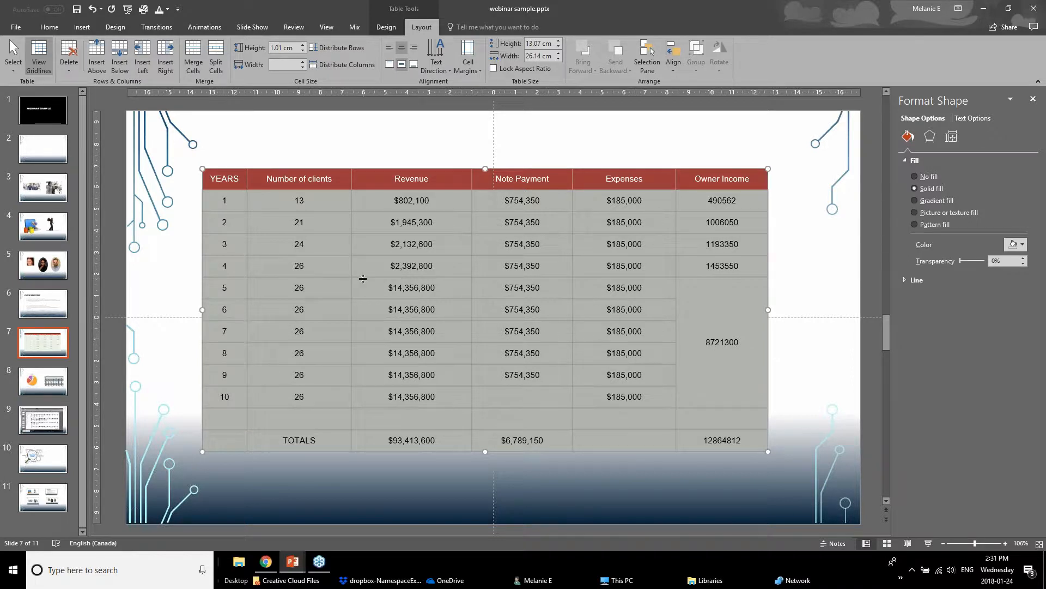
left_click(425, 202)
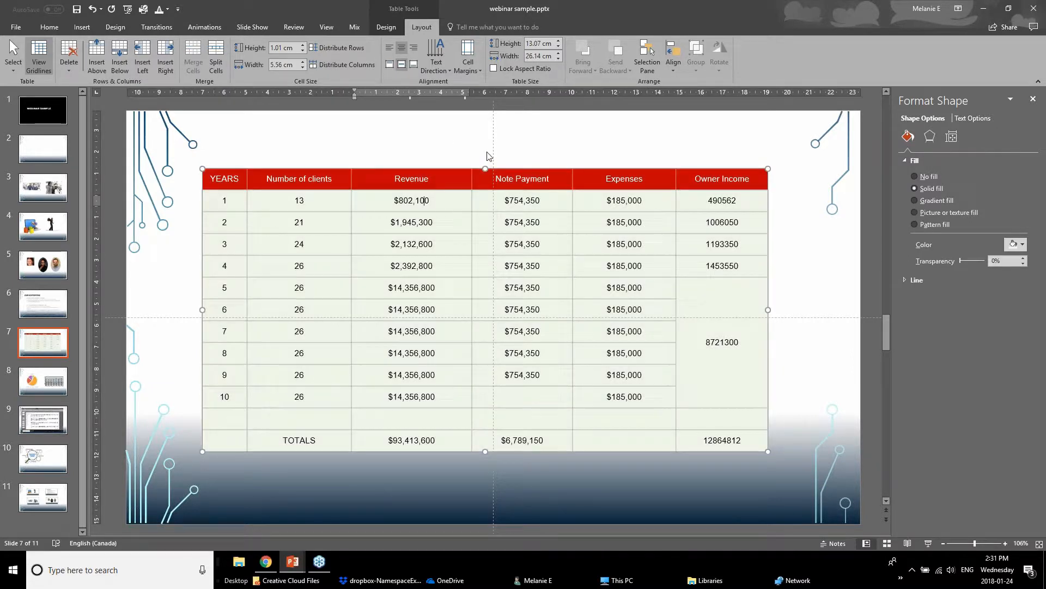
Show the table's text box formatting options to review its alignment, text direction and cell margins
left_click(430, 172)
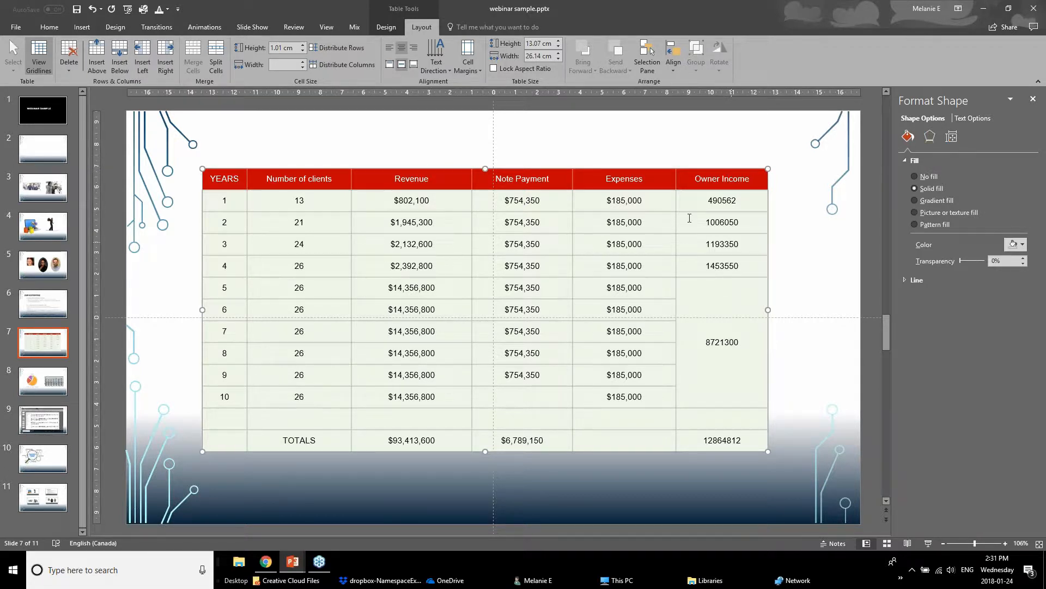
right_click(708, 173)
left_click(730, 341)
left_click(973, 119)
left_click(951, 136)
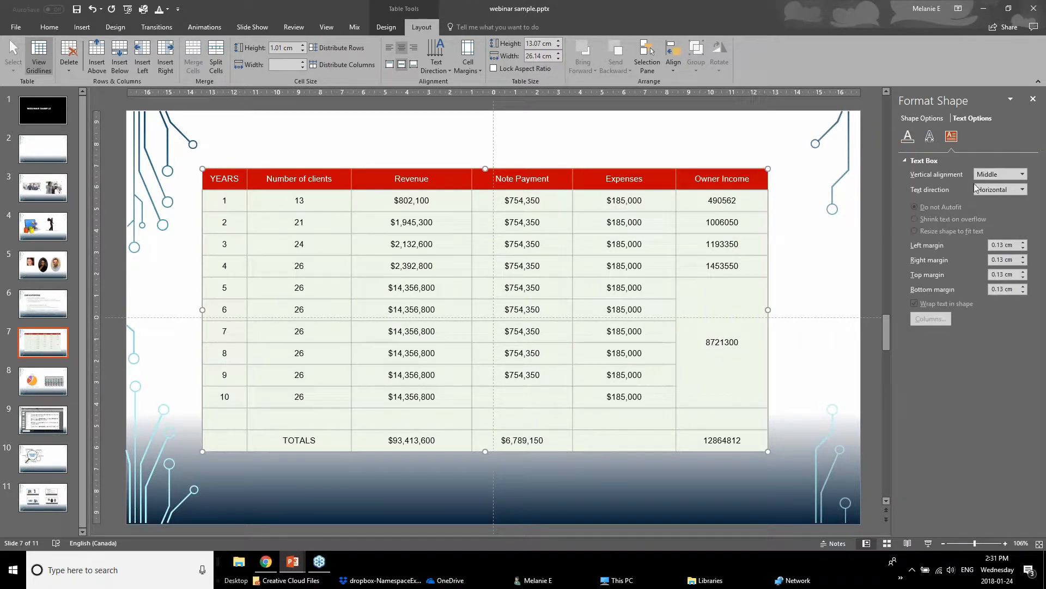
left_click(585, 223)
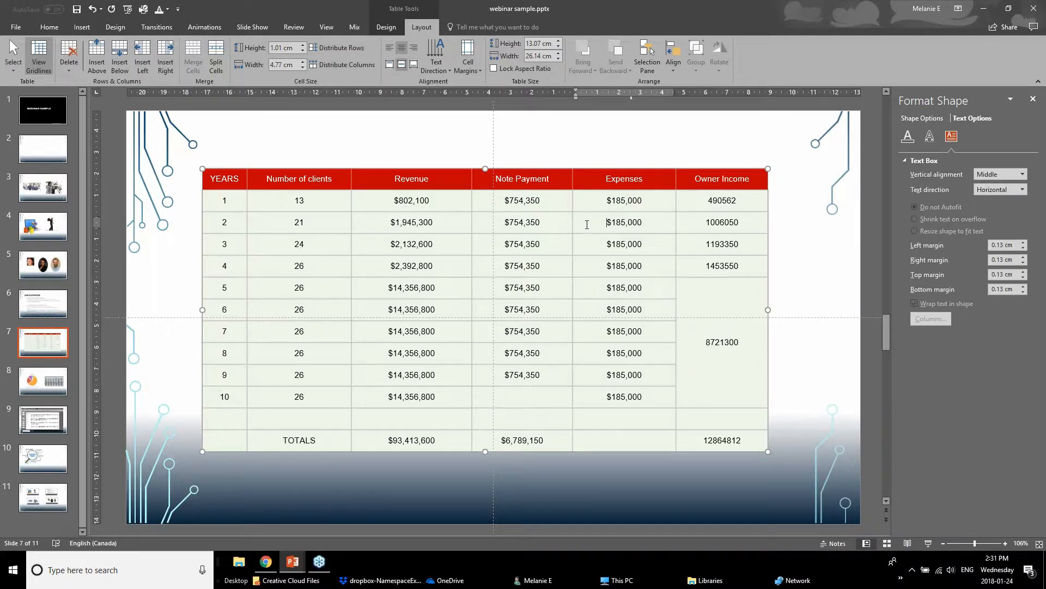
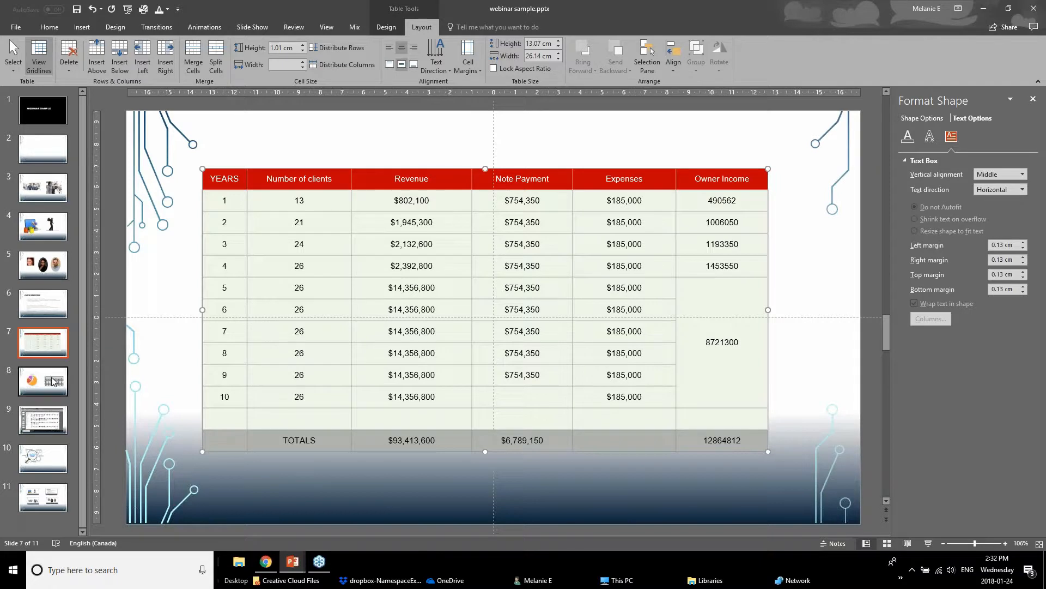
Go to slide 8 and move the bar chart slightly up and to the right
left_click(582, 325)
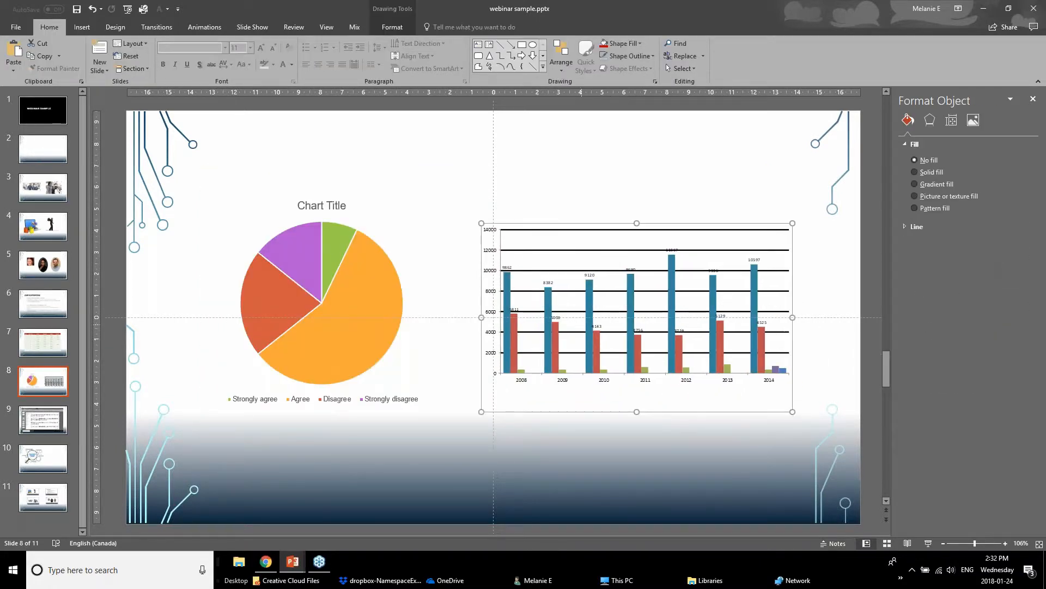
left_click(293, 312)
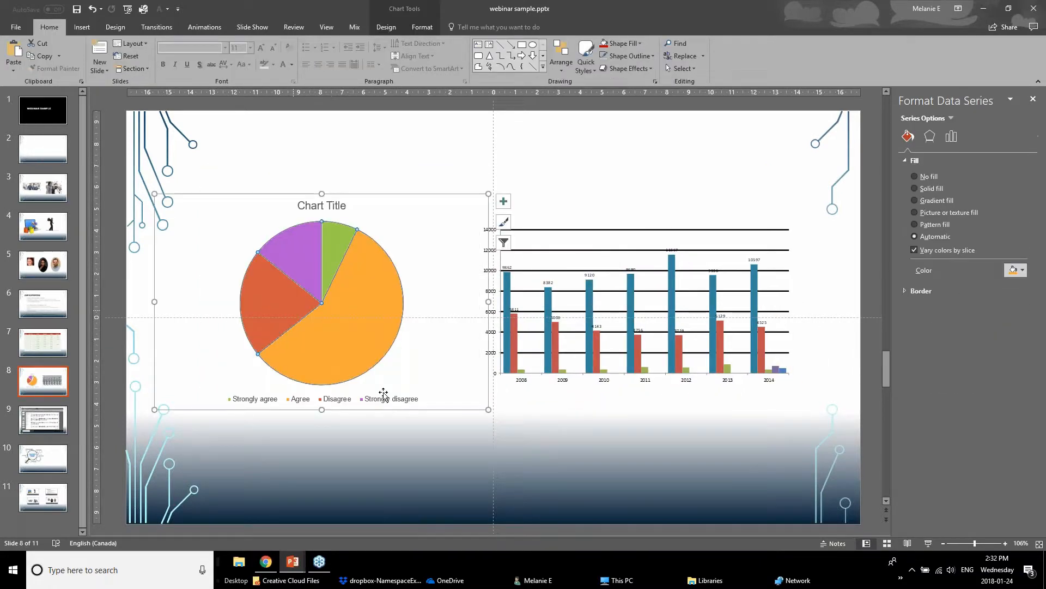
left_click(403, 427)
left_click(625, 342)
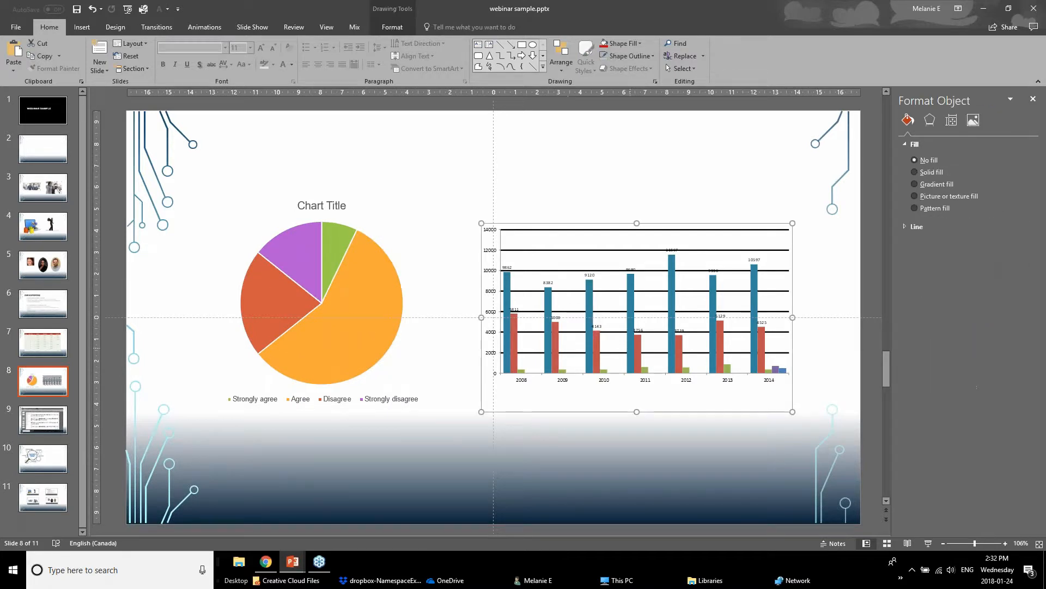
mouse_move(593, 272)
left_mouse_down()
mouse_move(583, 237)
mouse_move(604, 258)
left_mouse_up()
Shrink the pie chart into the slide's lower left area and move the bar chart up and to the left
left_click(351, 306)
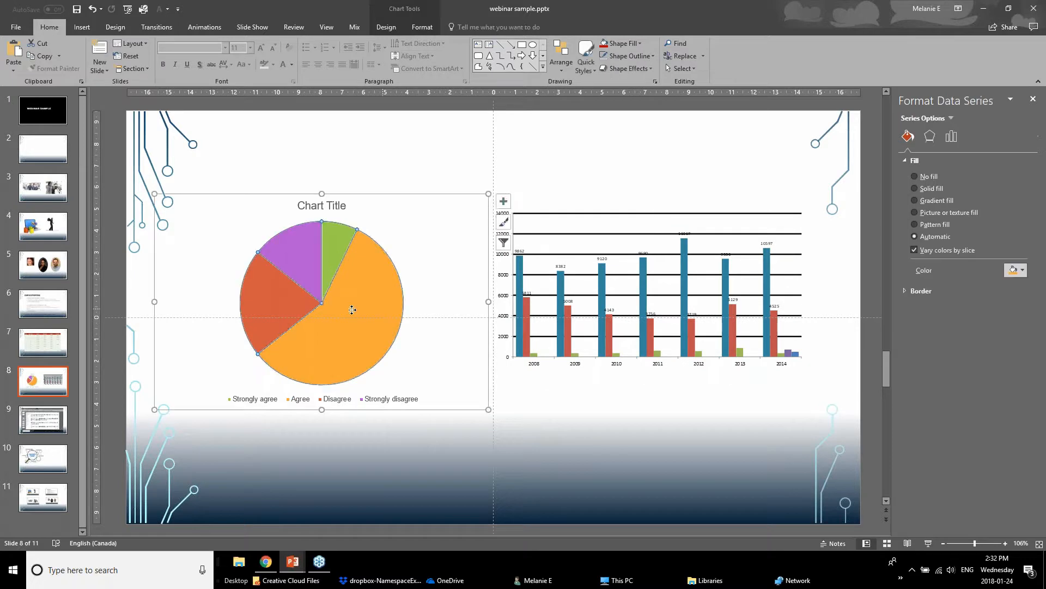
left_click_drag(469, 195, 250, 436)
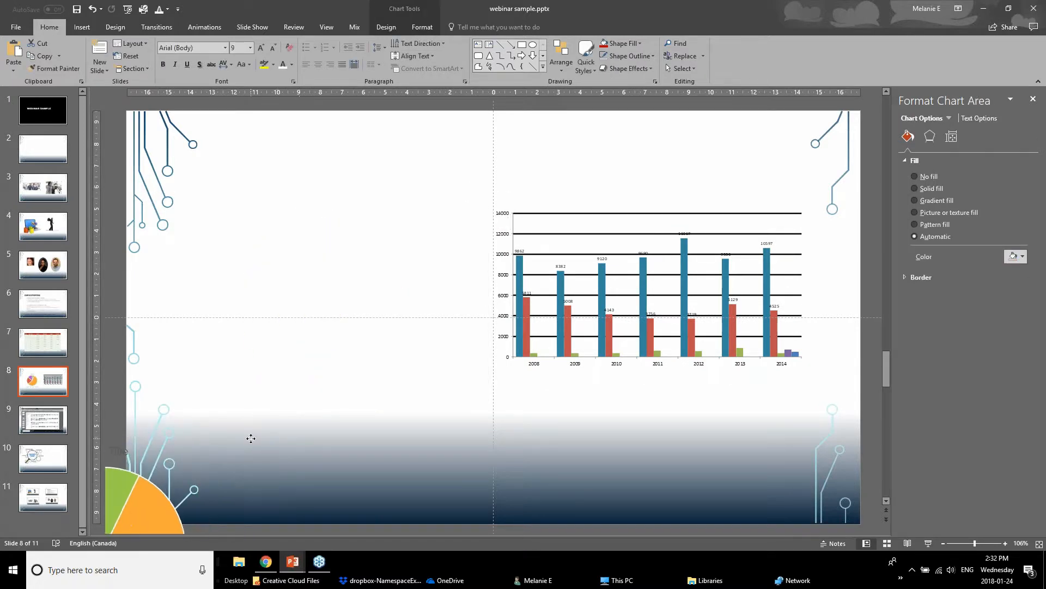
left_click_drag(442, 302, 275, 438)
left_click_drag(246, 480, 457, 256)
left_click(645, 295)
left_click_drag(682, 208, 631, 178)
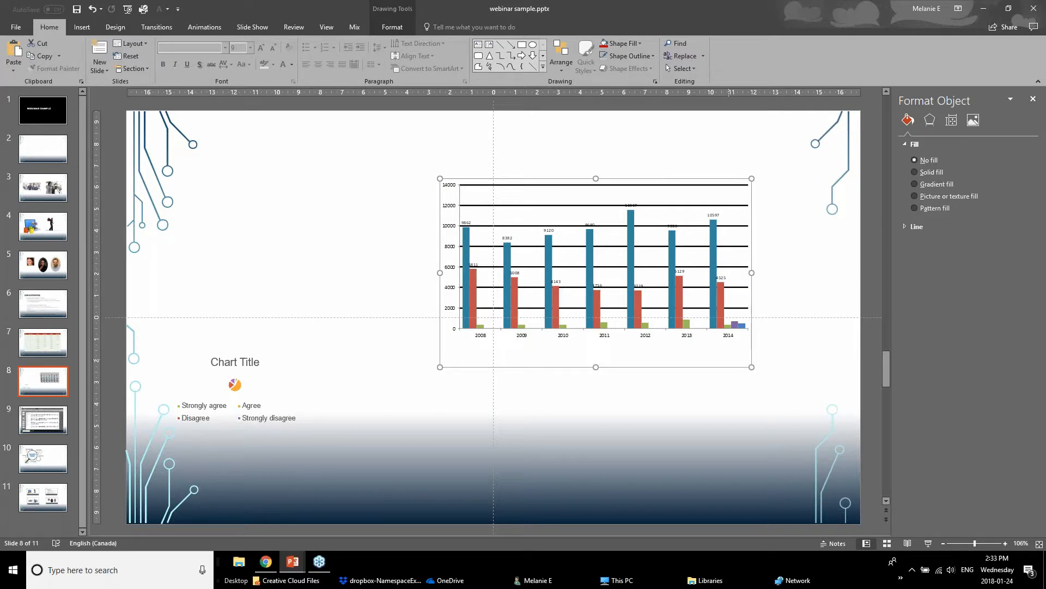
Open the embedded bar chart for editing and delete the data labels above the blue columns
double_click(668, 341)
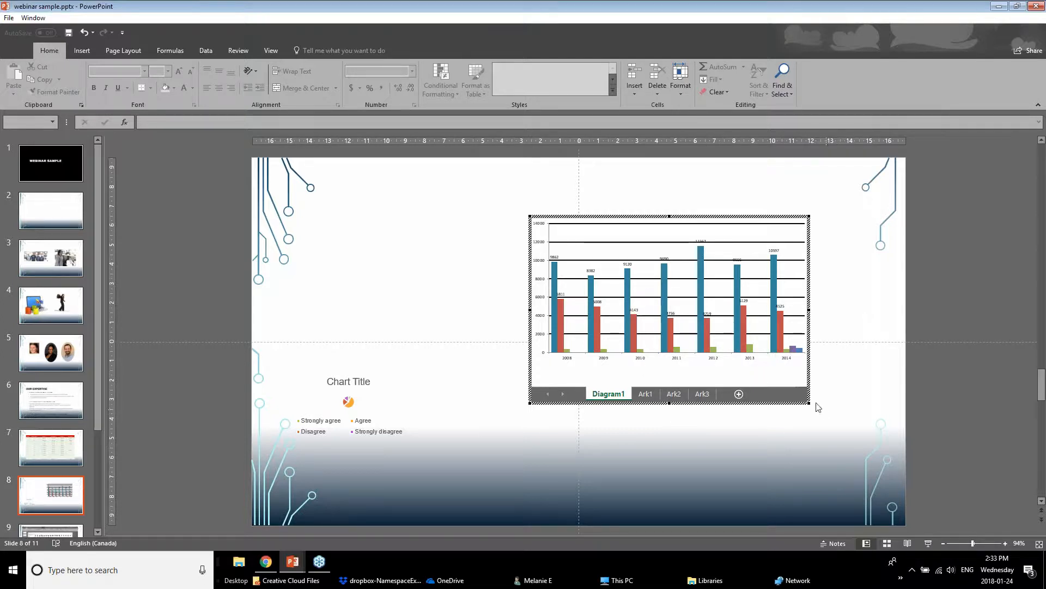
left_click(701, 242)
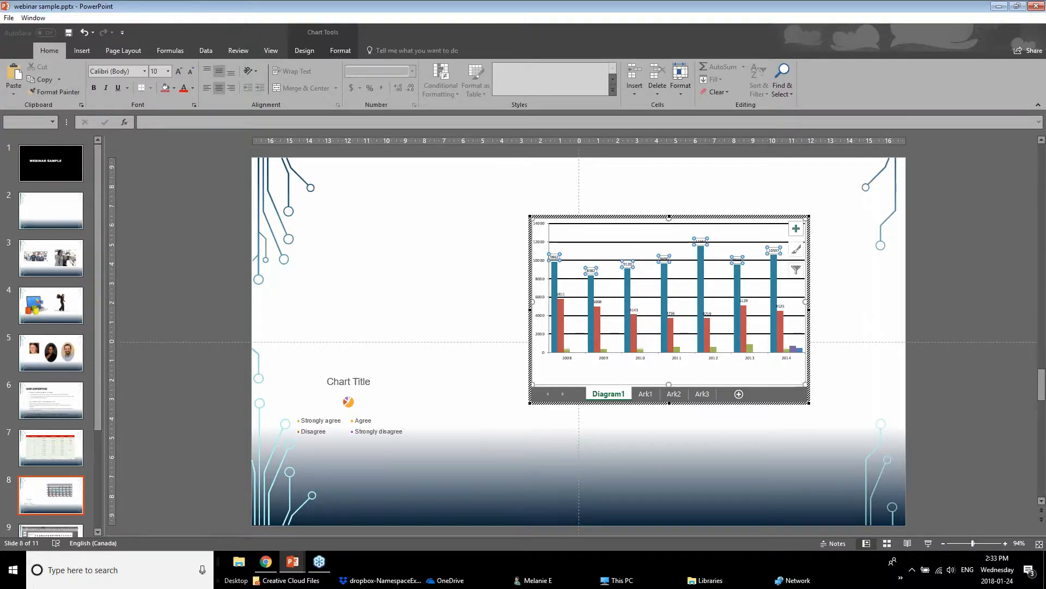
key("Delete")
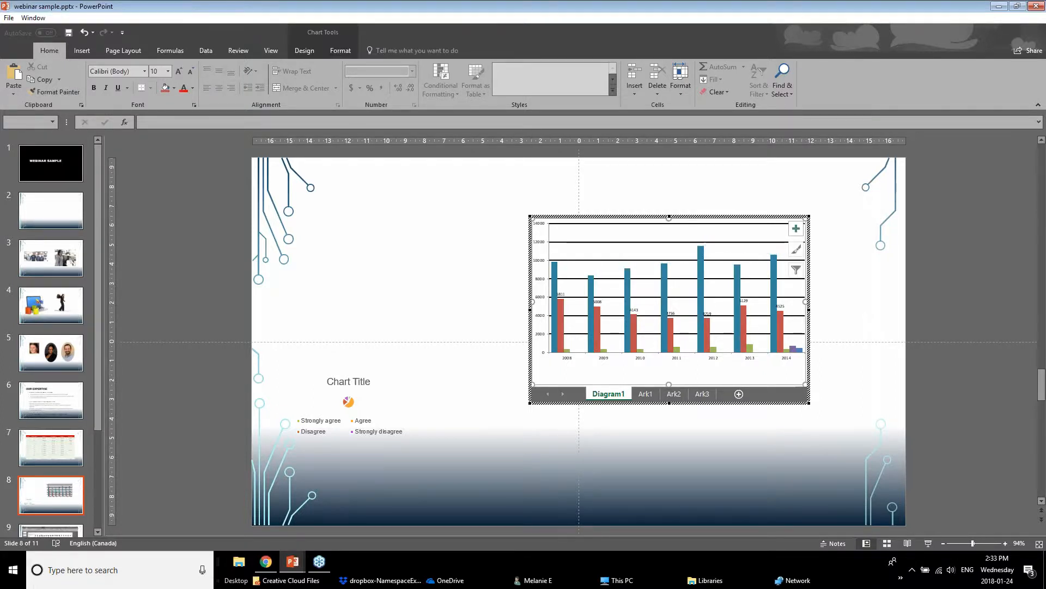
Increase the font size of the bar chart's vertical axis values to 20
left_click(540, 289)
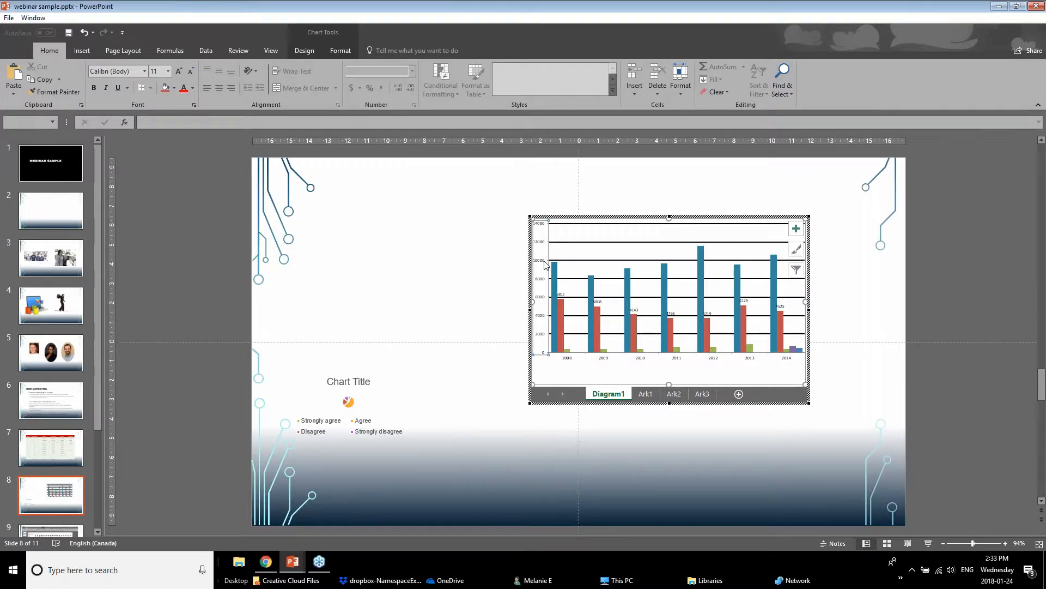
left_click(179, 71)
left_click(178, 71)
left_click(179, 71)
left_click(179, 71)
left_click(178, 71)
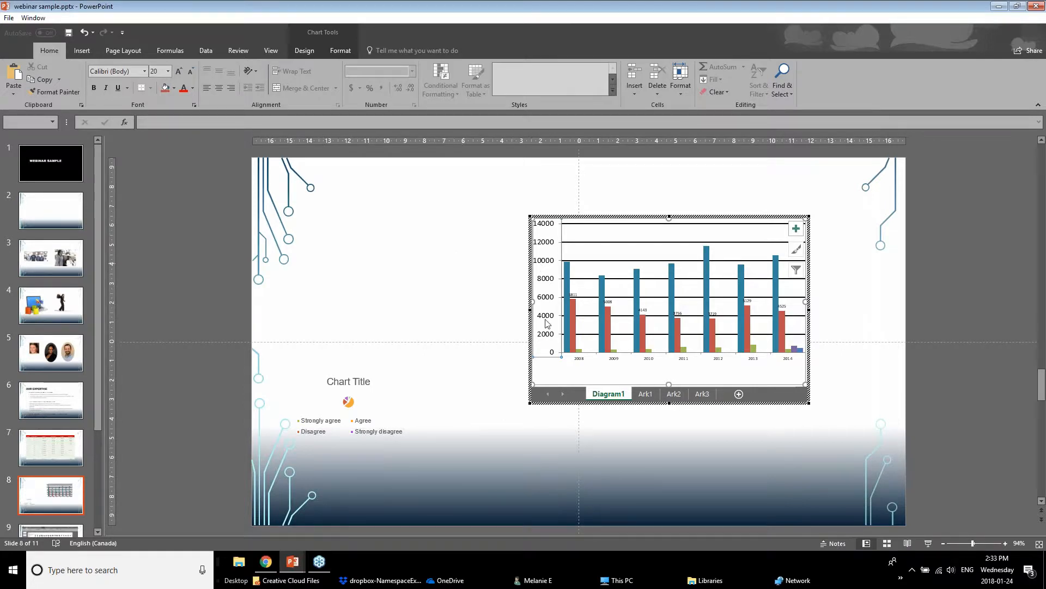
Increase the font size of the year labels on the bar chart's horizontal axis to 20
left_click(580, 359)
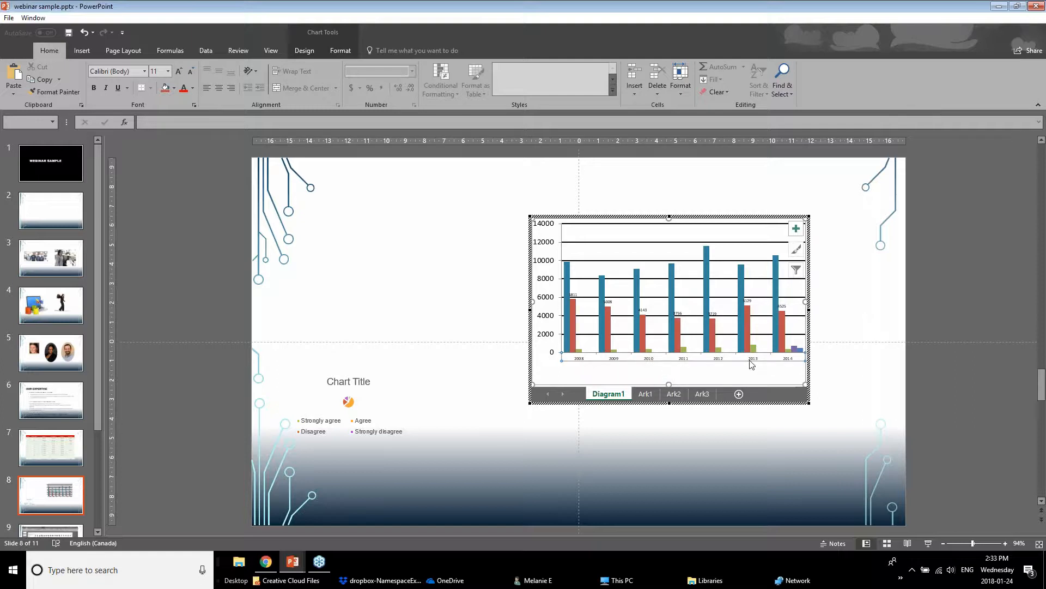
left_click(179, 71)
left_click(179, 72)
left_click(179, 72)
left_click(179, 72)
left_click(179, 72)
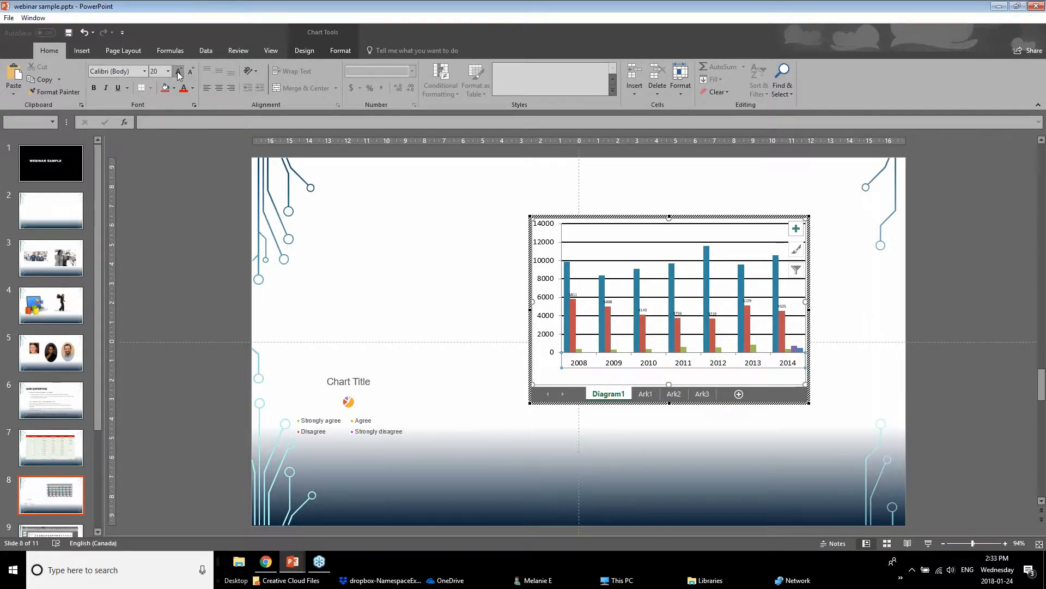
Delete the data labels above the red columns and select the blue column series
left_click(677, 313)
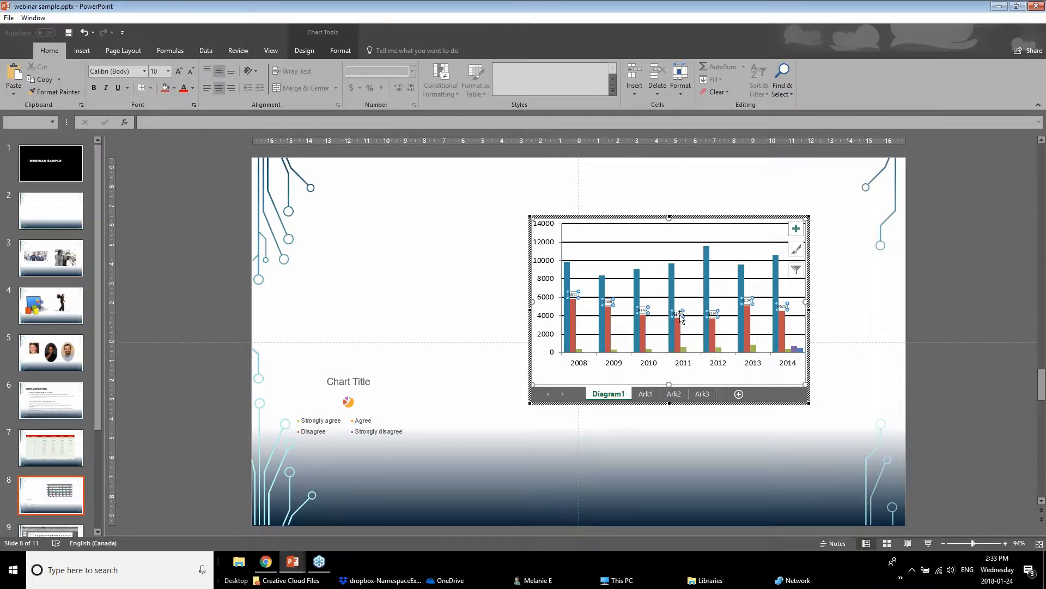
key("Delete")
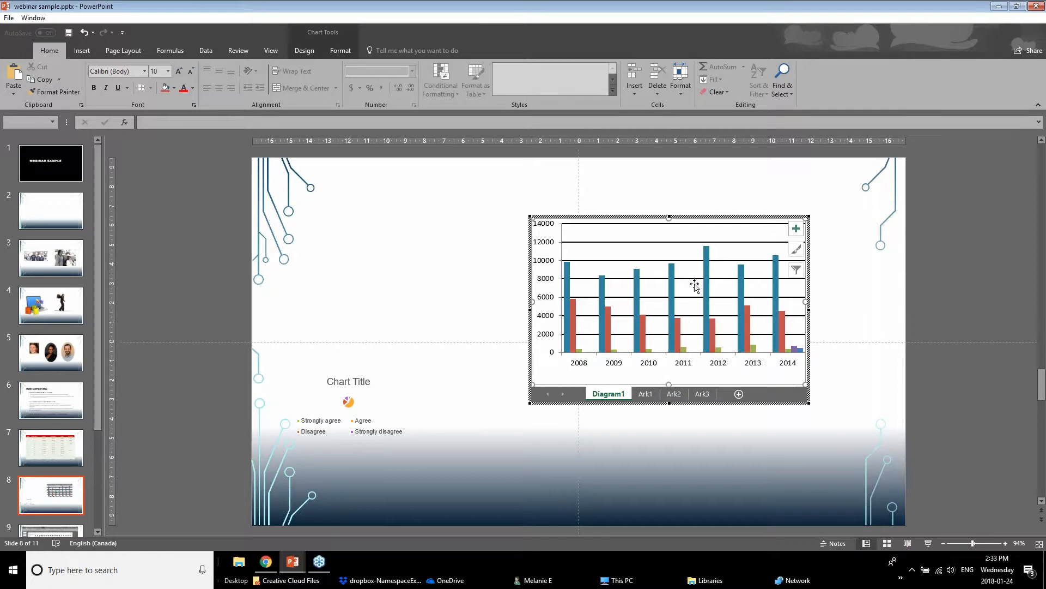
left_click(674, 300)
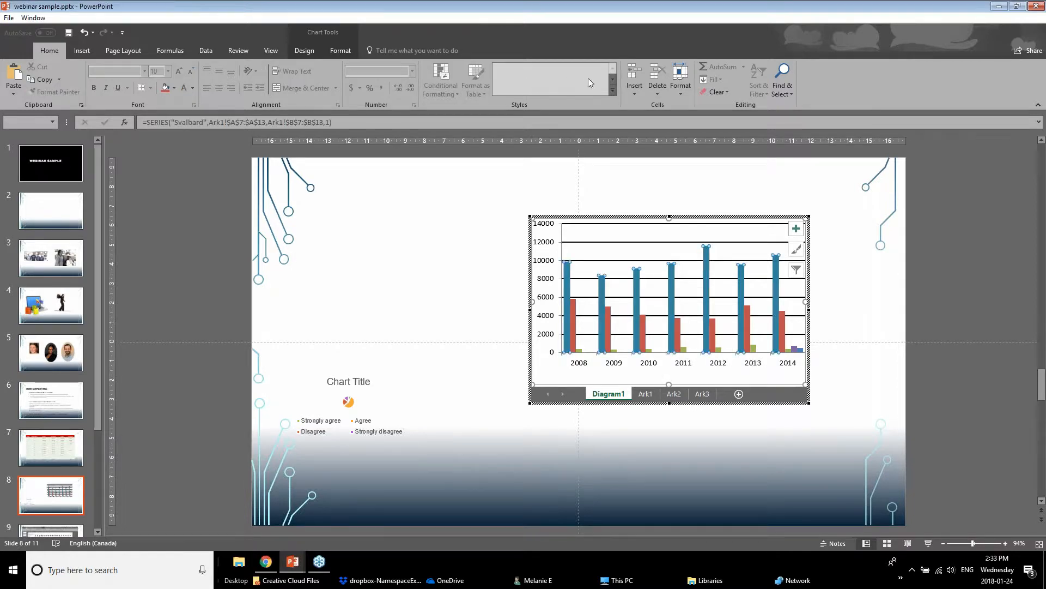
Recolor the blue column series in the bar chart with the orange theme color
left_click(85, 54)
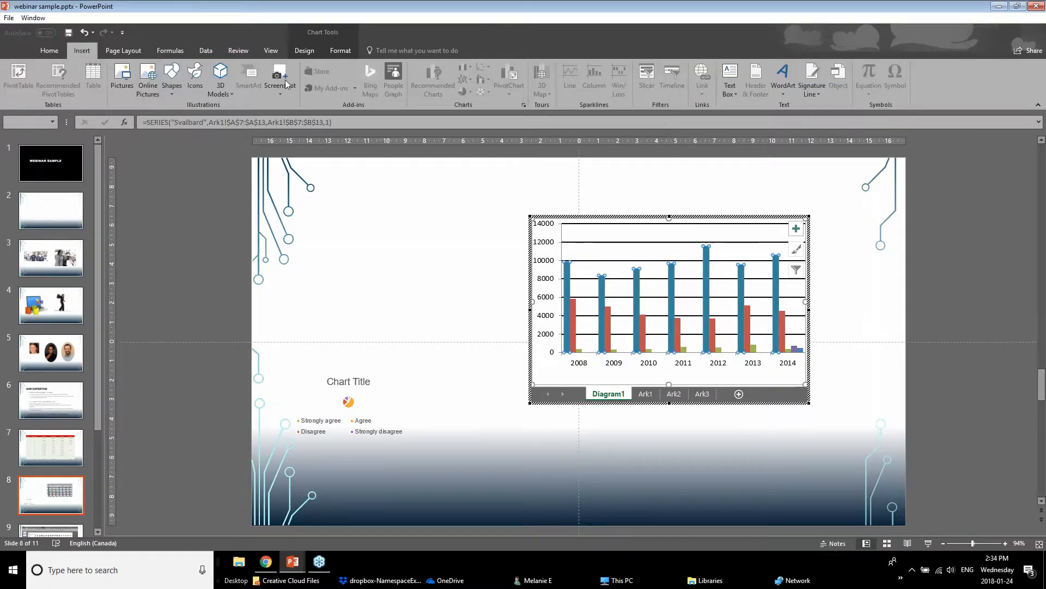
left_click(61, 54)
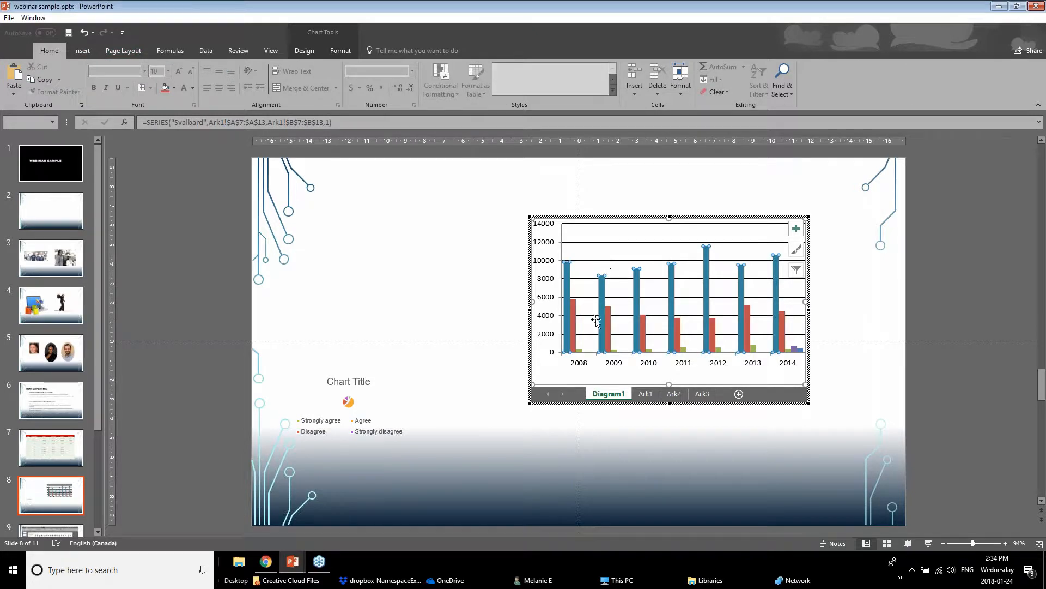
right_click(563, 303)
left_click(568, 290)
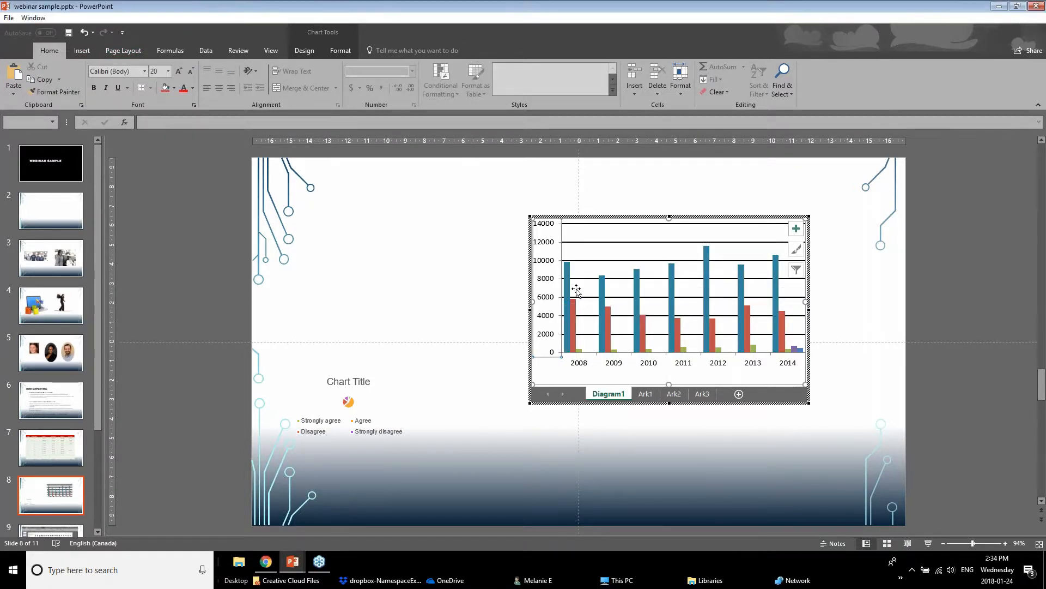
right_click(568, 286)
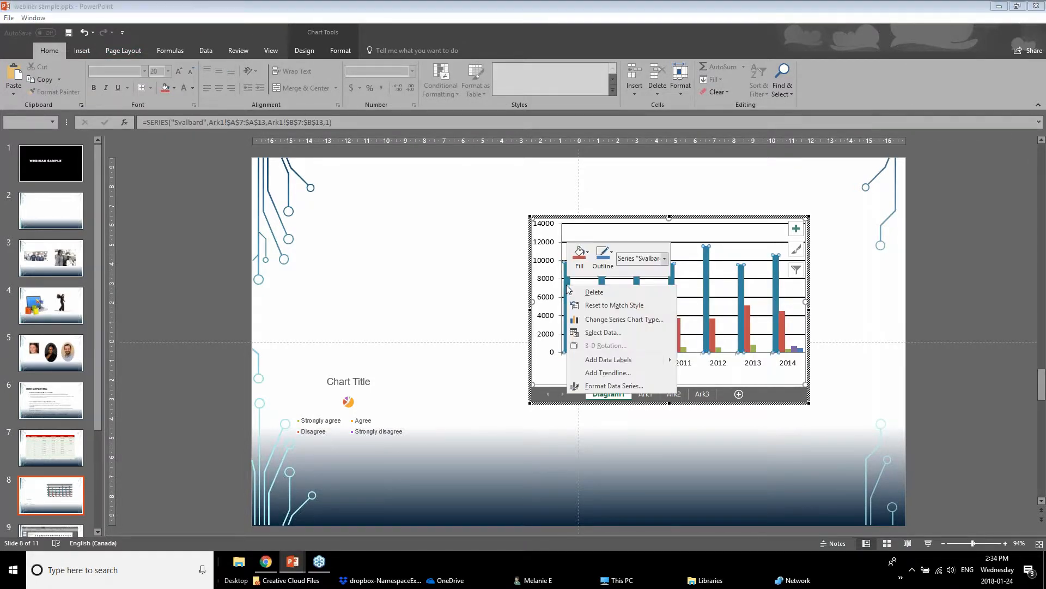
left_click(579, 255)
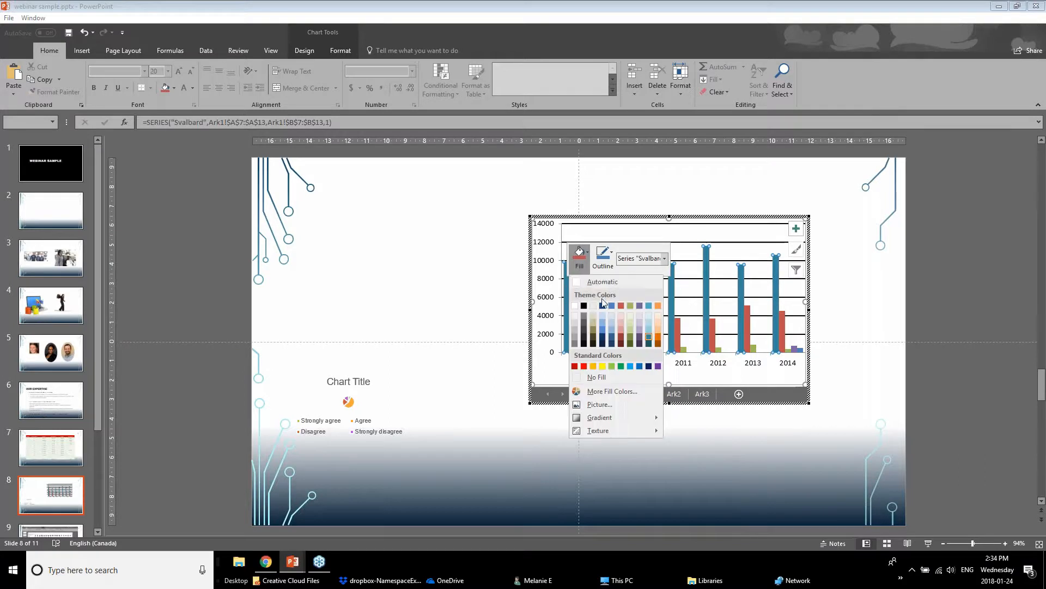
left_click(658, 305)
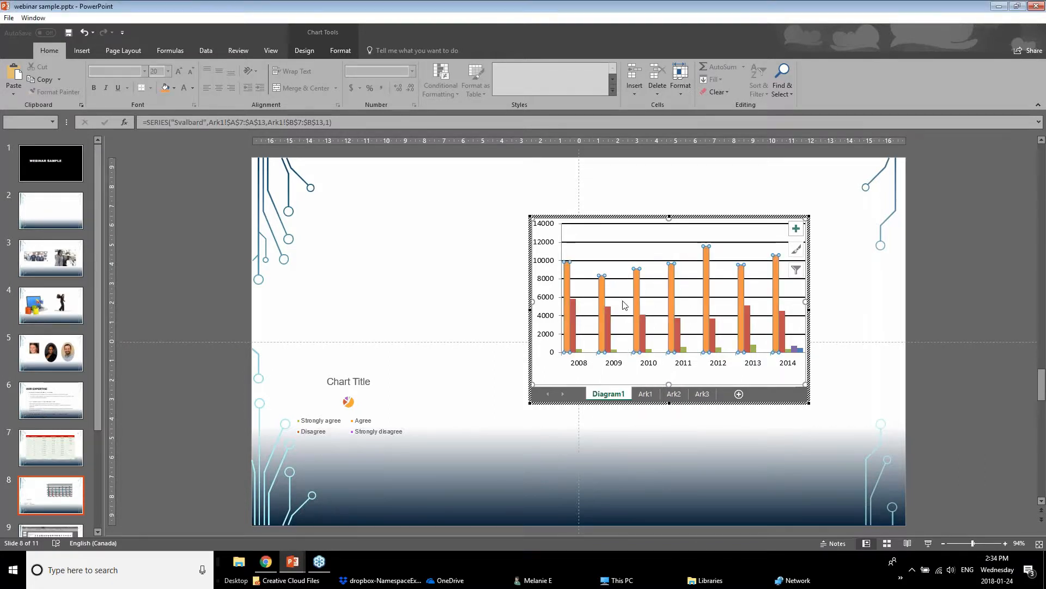
right_click(610, 220)
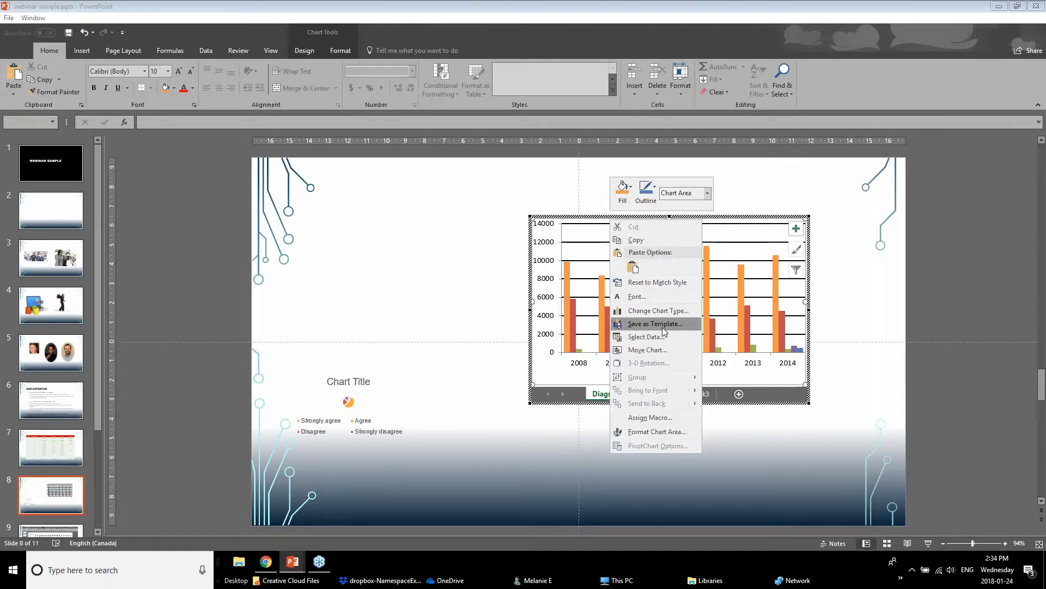
left_click(580, 241)
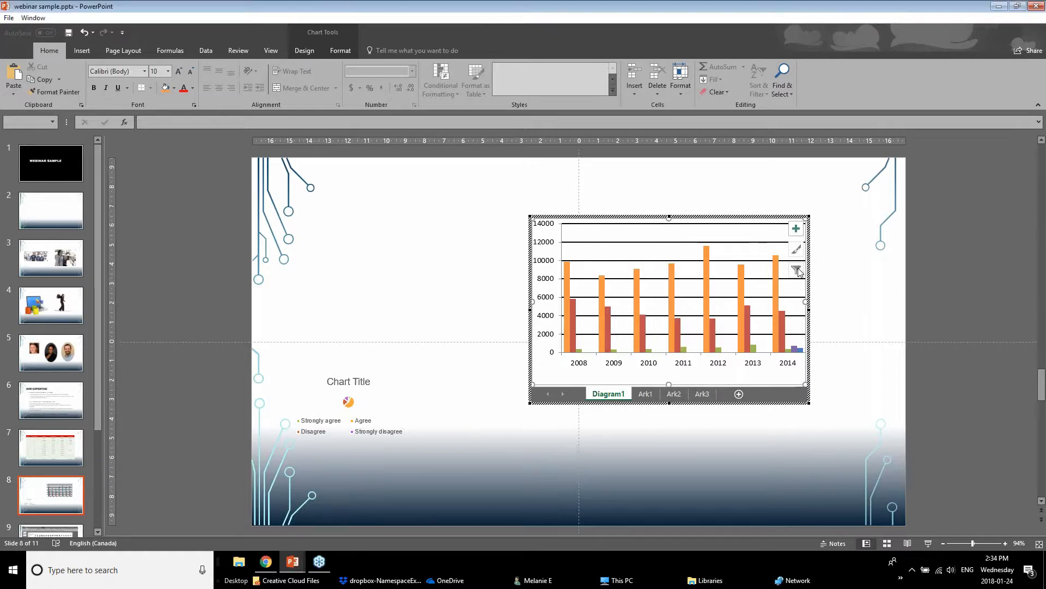
left_click(803, 240)
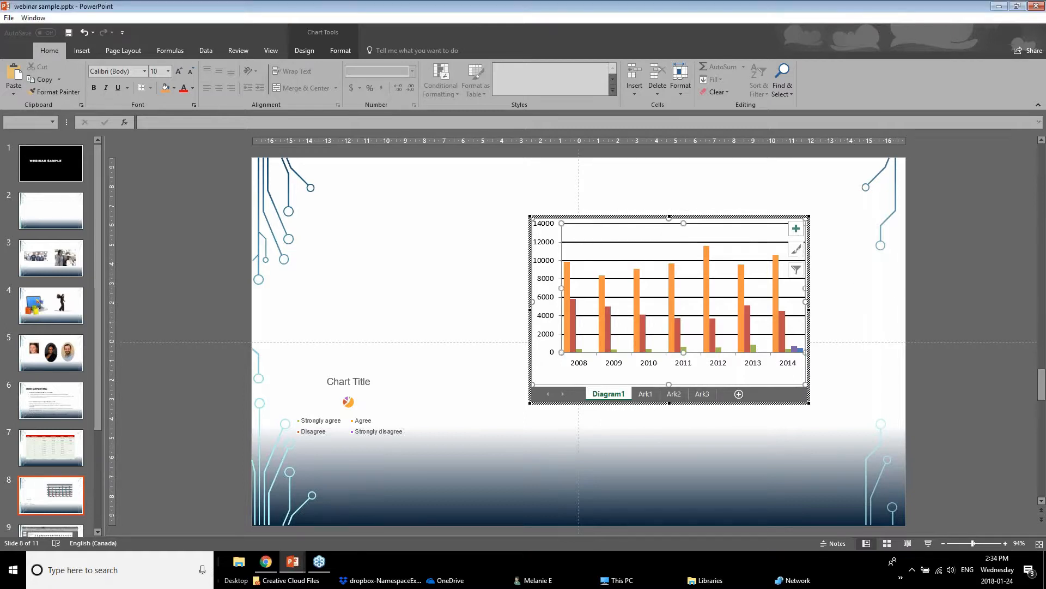
right_click(807, 240)
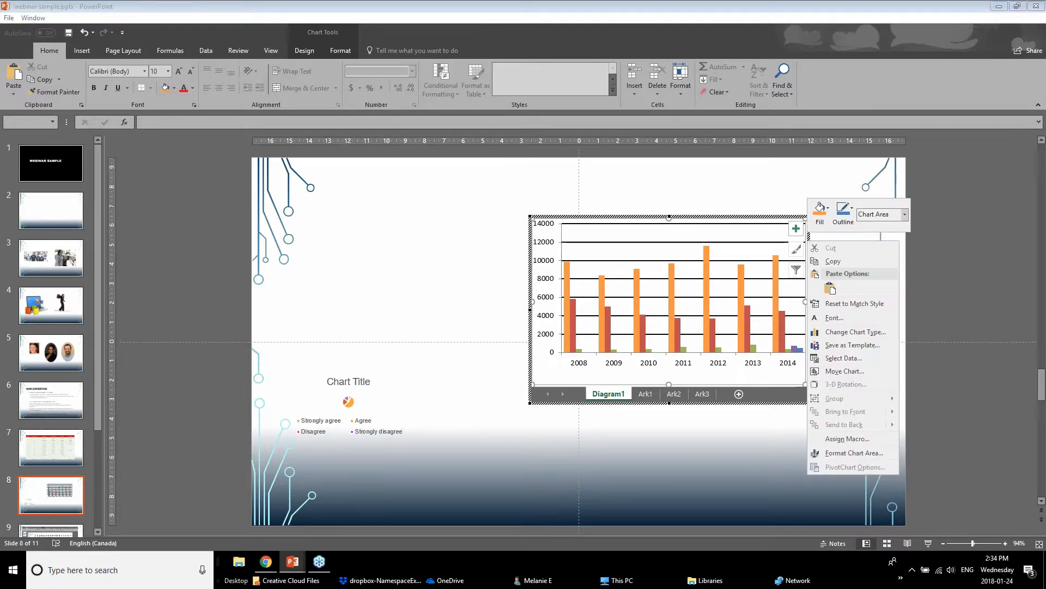
left_click(719, 354)
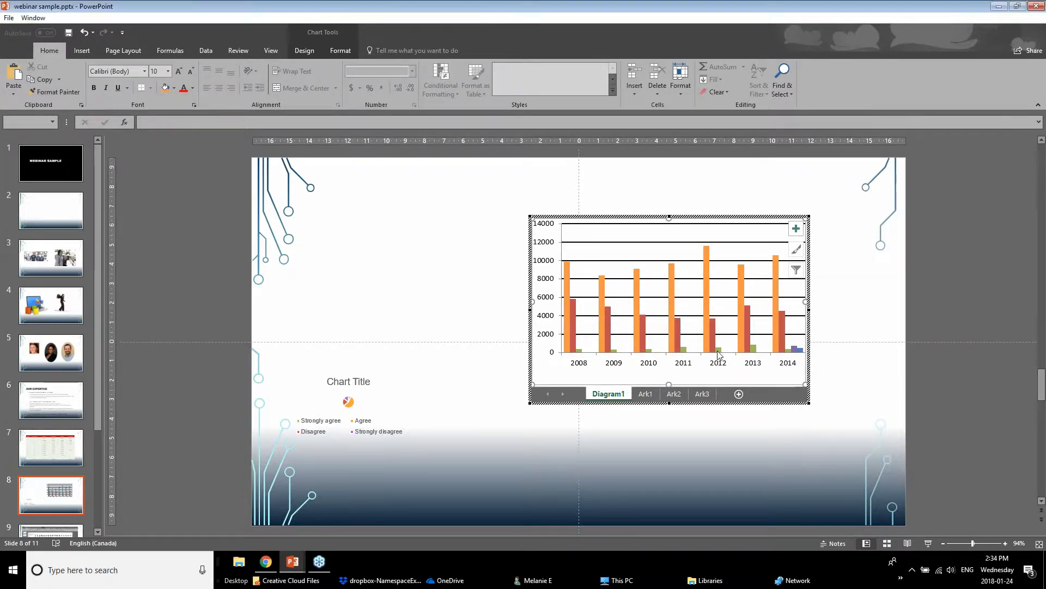
right_click(703, 384)
Examine the source data on the embedded workbook's Ark1 sheet and return to the Diagram1 chart
left_click(646, 393)
left_click(664, 393)
left_click(645, 397)
left_click(589, 395)
left_click(569, 394)
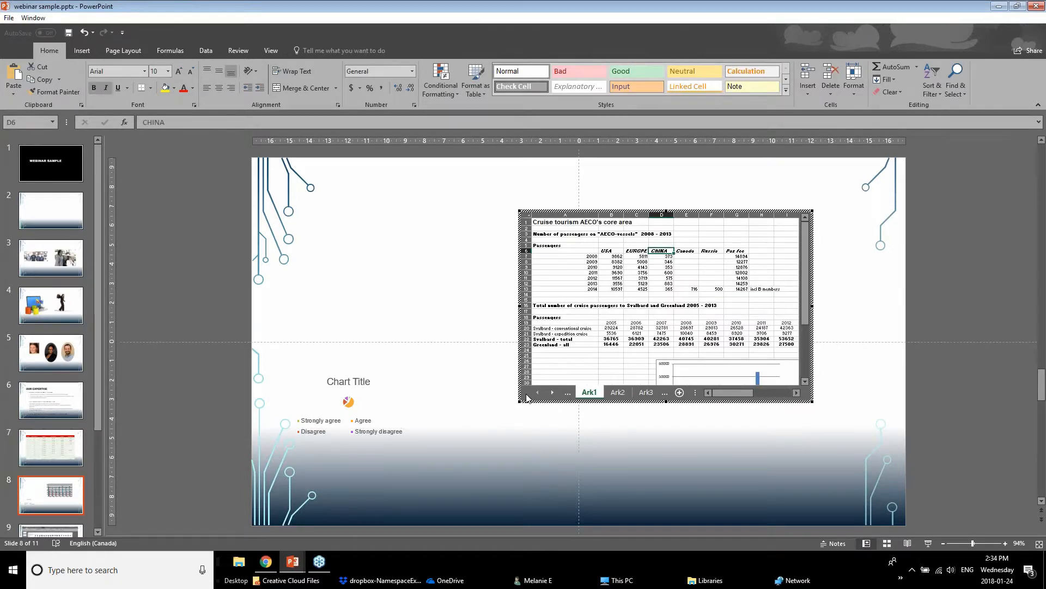
left_click(569, 393)
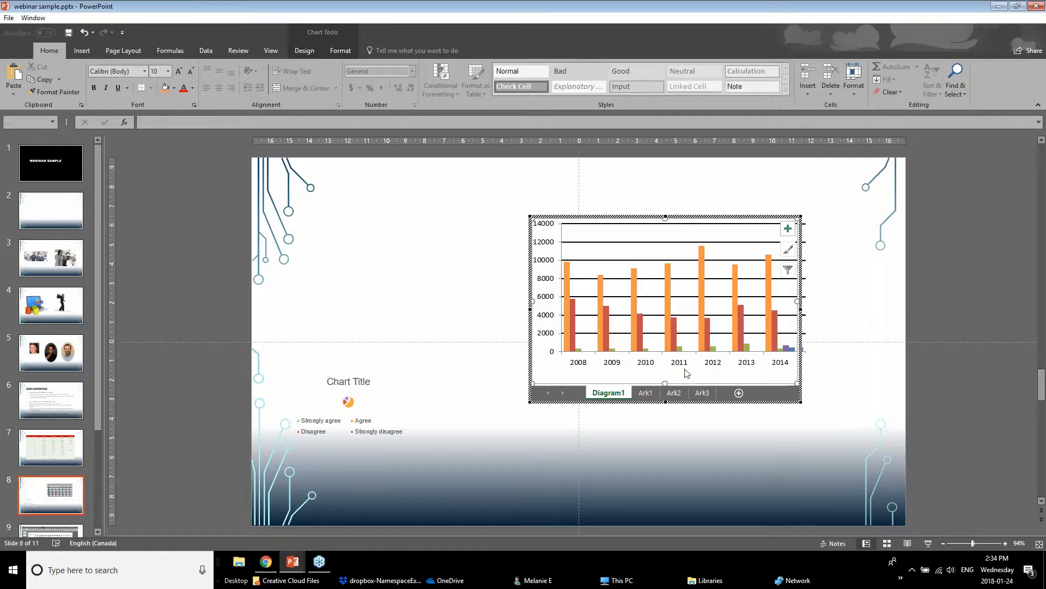
Change the 2009 EUROPE passenger value to 6000 on the embedded workbook's Ark1 sheet
left_click(646, 393)
left_click(643, 263)
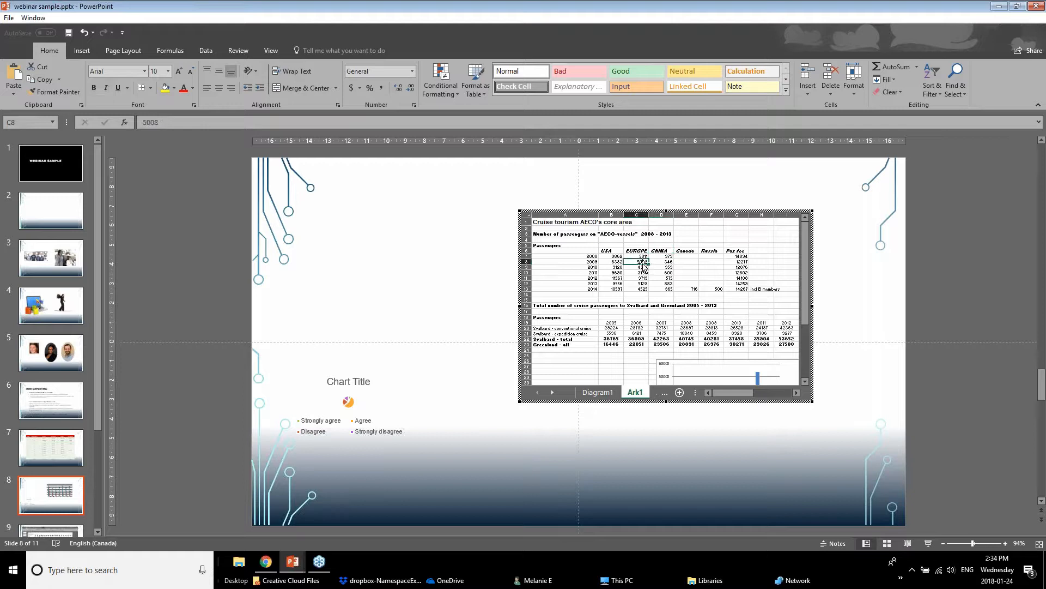
double_click(643, 263)
left_click_drag(632, 262, 659, 261)
type("6000")
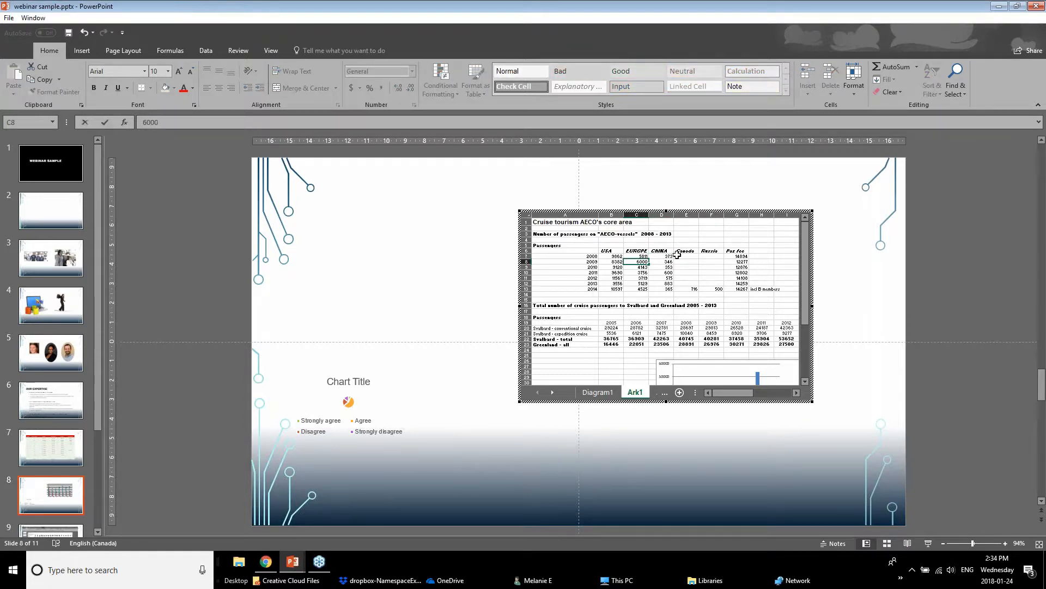
left_click(627, 333)
left_click(659, 333)
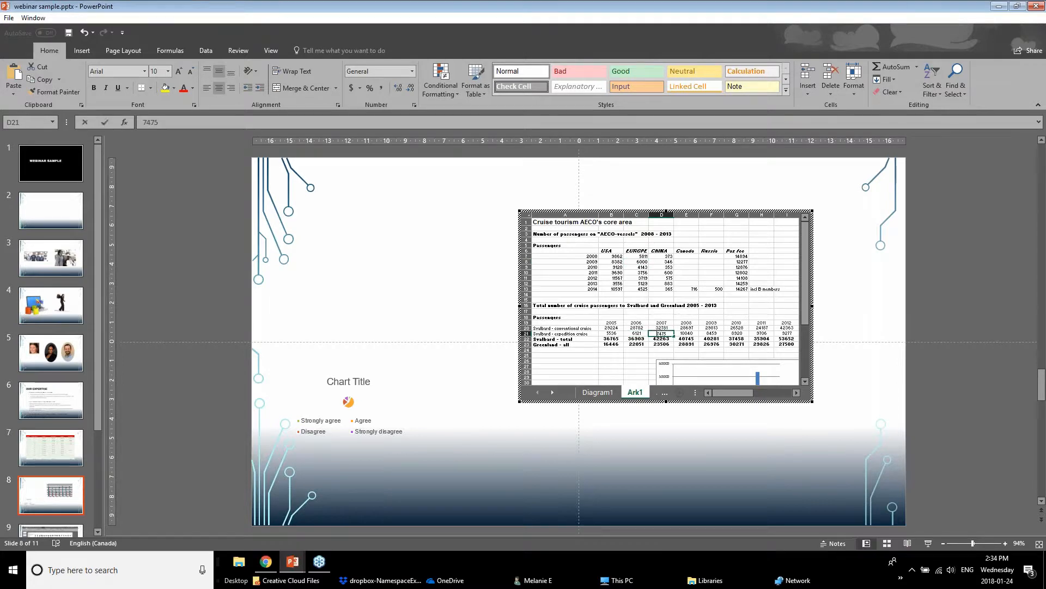
left_click(653, 351)
left_click(667, 322)
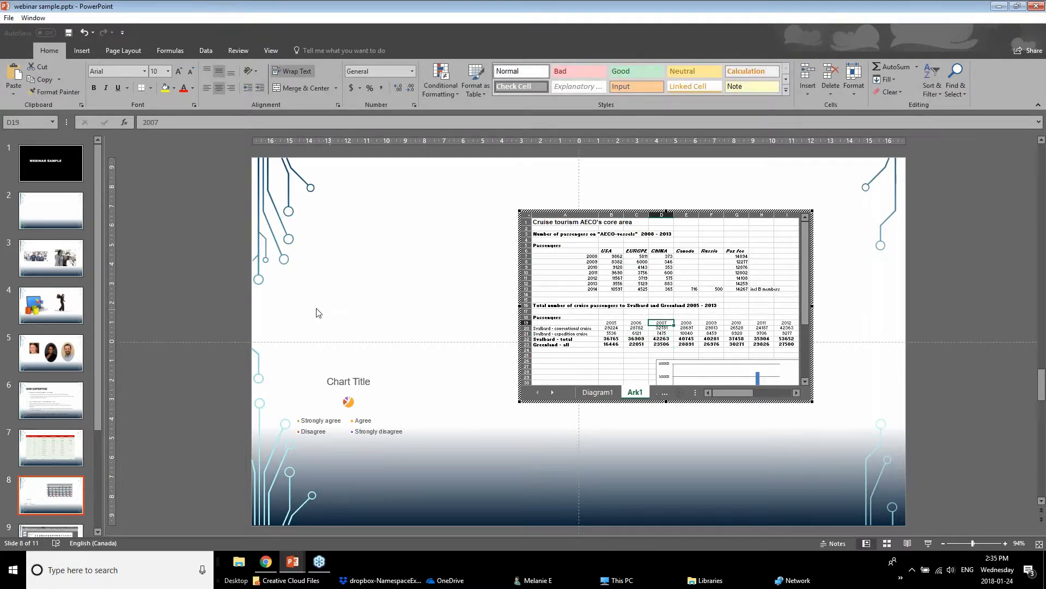
Switch the embedded object back to its Diagram1 chart, finish editing it, and enlarge the bar chart on the slide
left_click(441, 304)
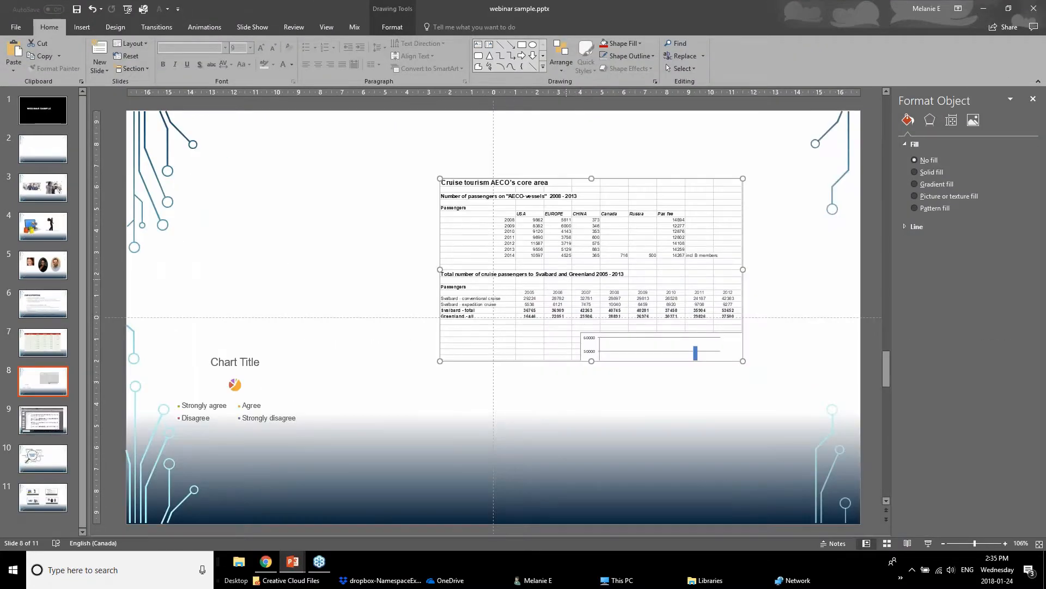
double_click(579, 281)
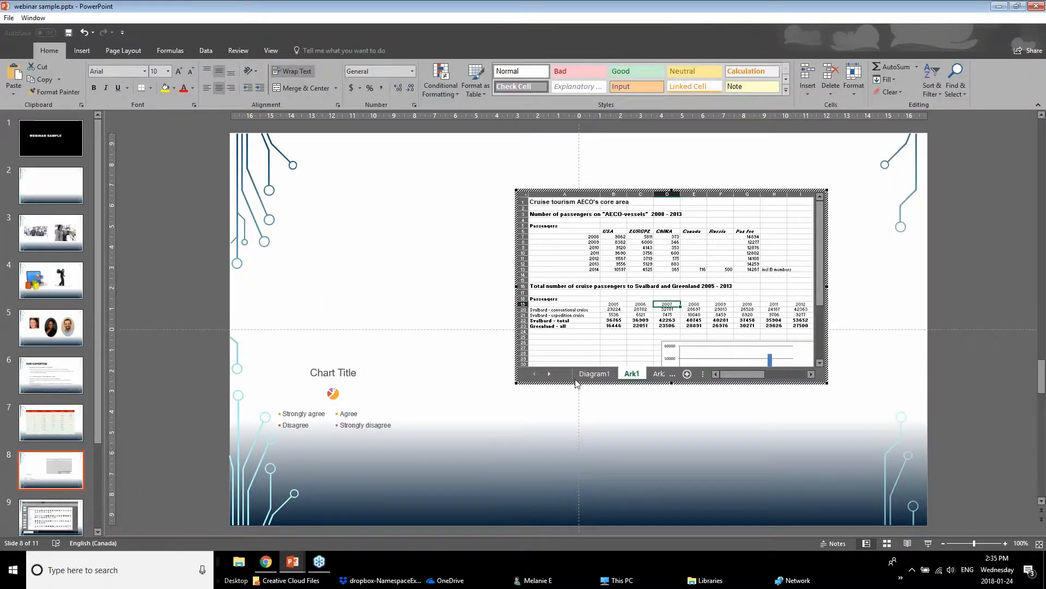
left_click(588, 374)
left_click(626, 420)
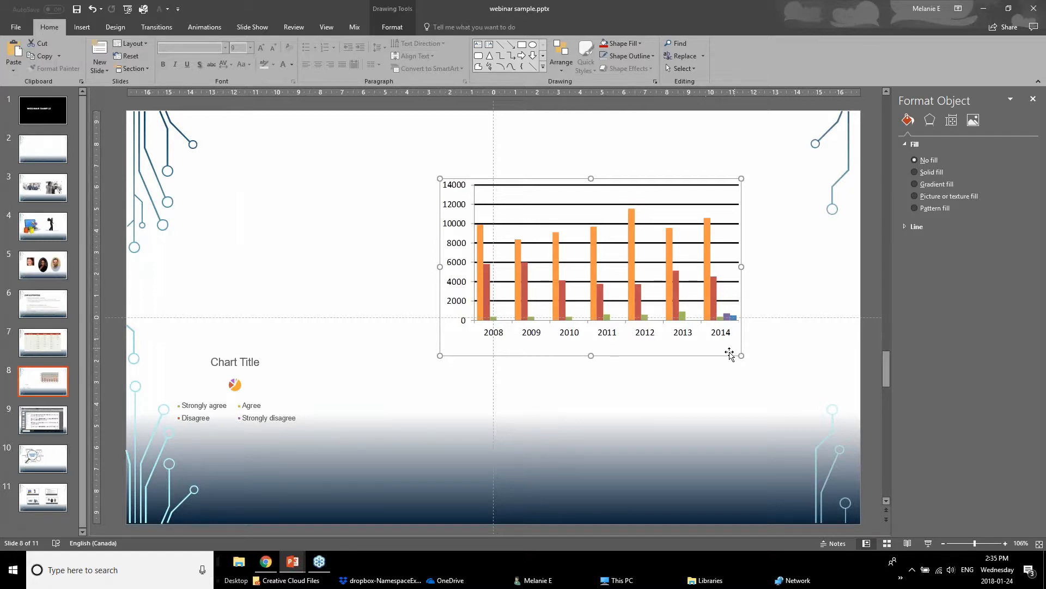
left_click_drag(728, 343, 780, 369)
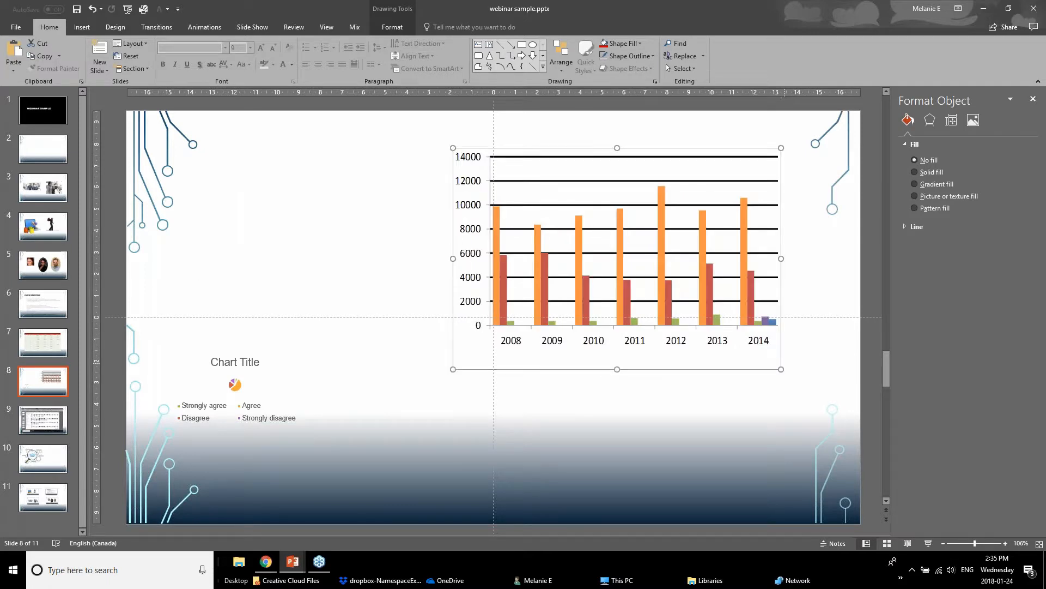
Move the small pie chart up beside the bar chart and enlarge it to fill the space there
left_click(252, 387)
left_click_drag(273, 351, 291, 188)
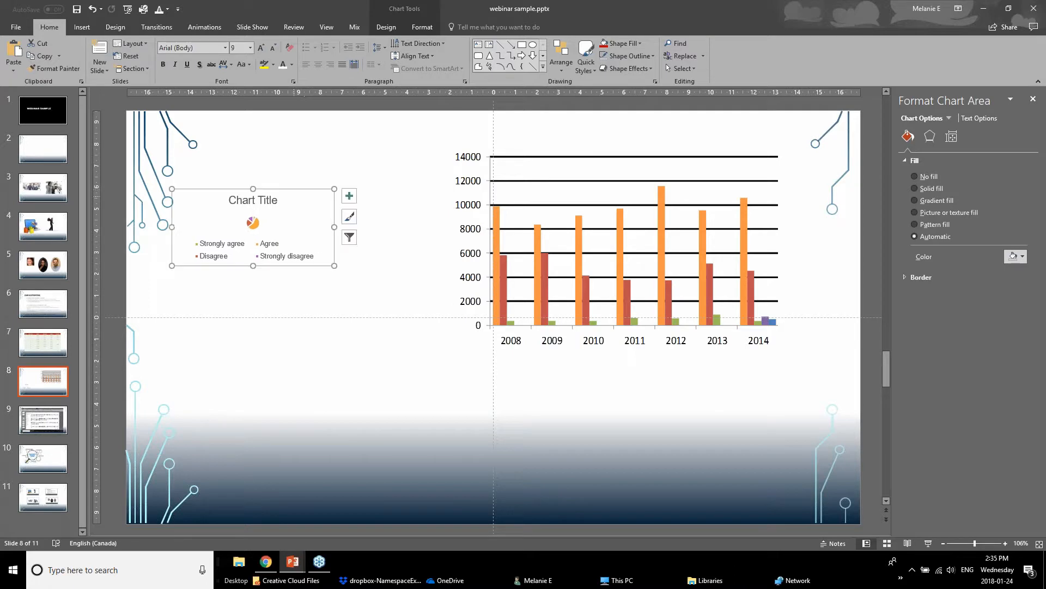
left_click_drag(334, 265, 439, 399)
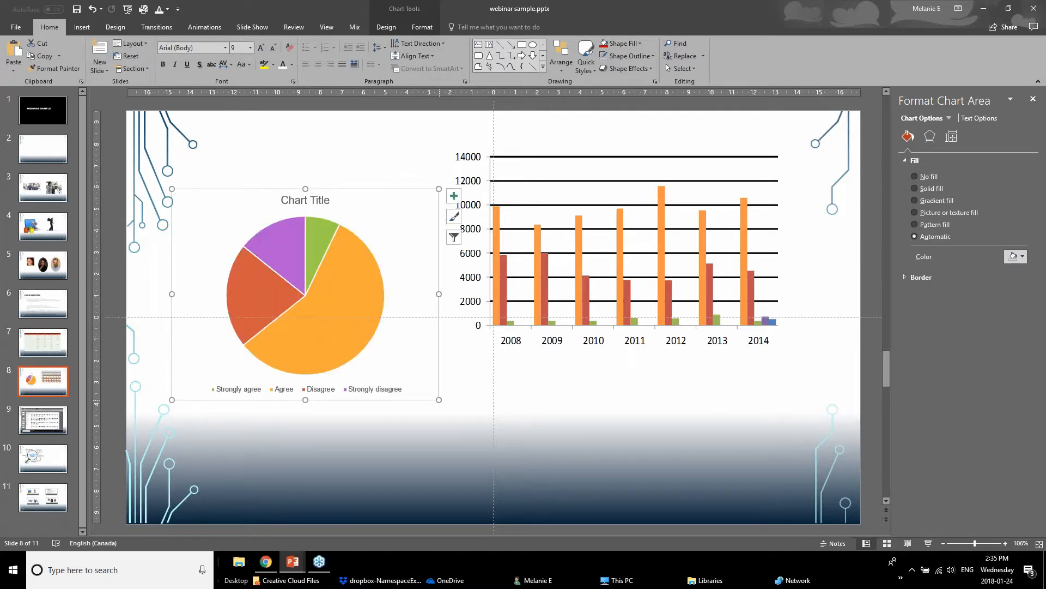